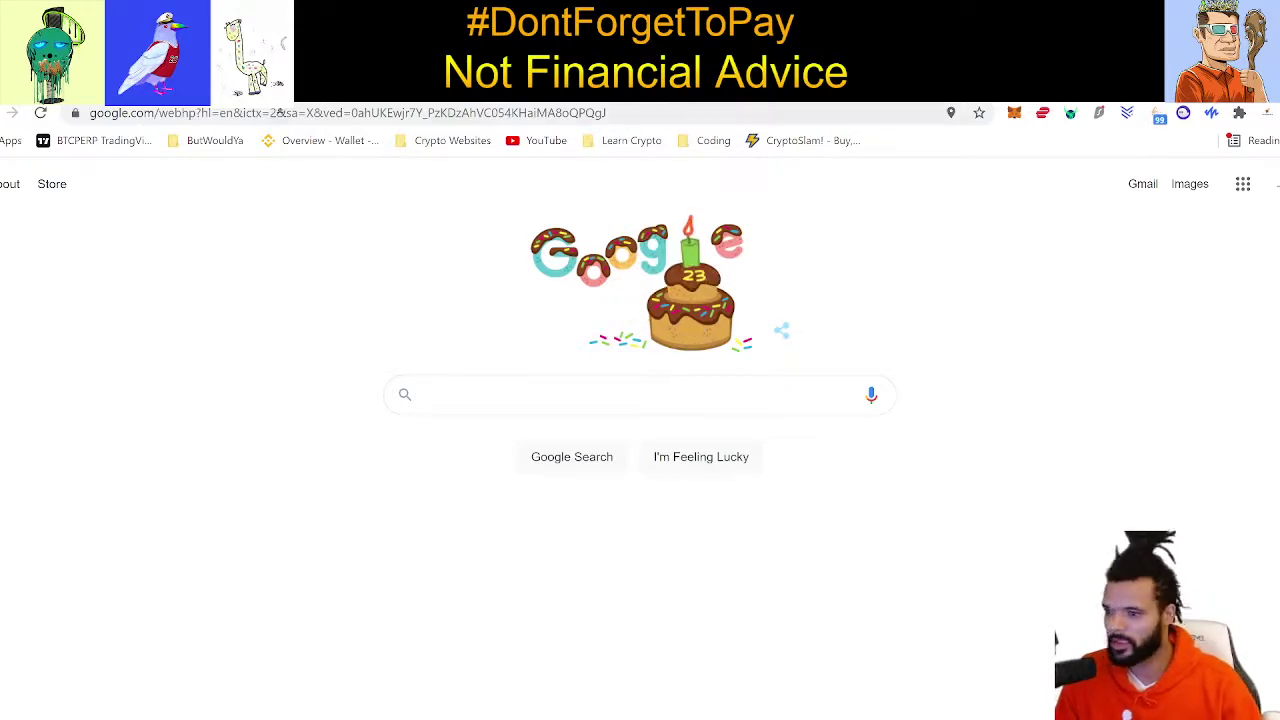
# Read the tweet about crypto holders and MetaMask, including the replies beneath it
pyautogui.hotkey('ctrl', 'Tab')
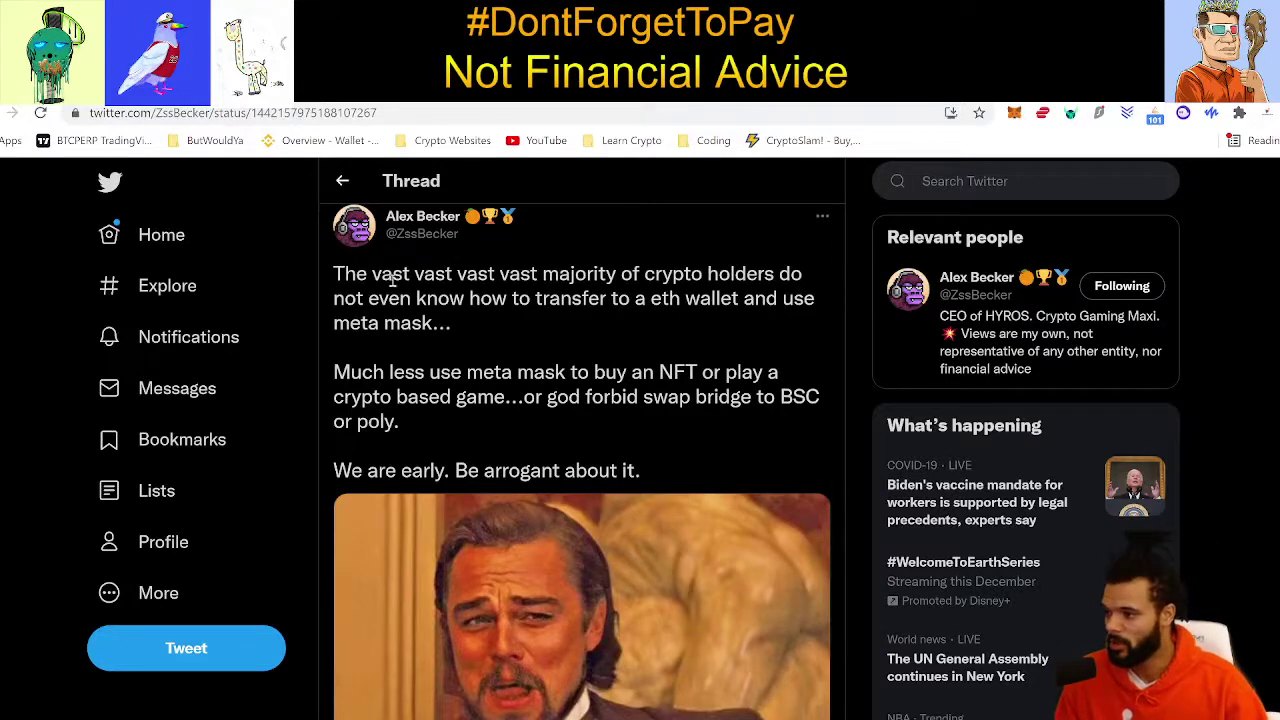
pyautogui.moveTo(337, 273); pyautogui.dragTo(693, 457)
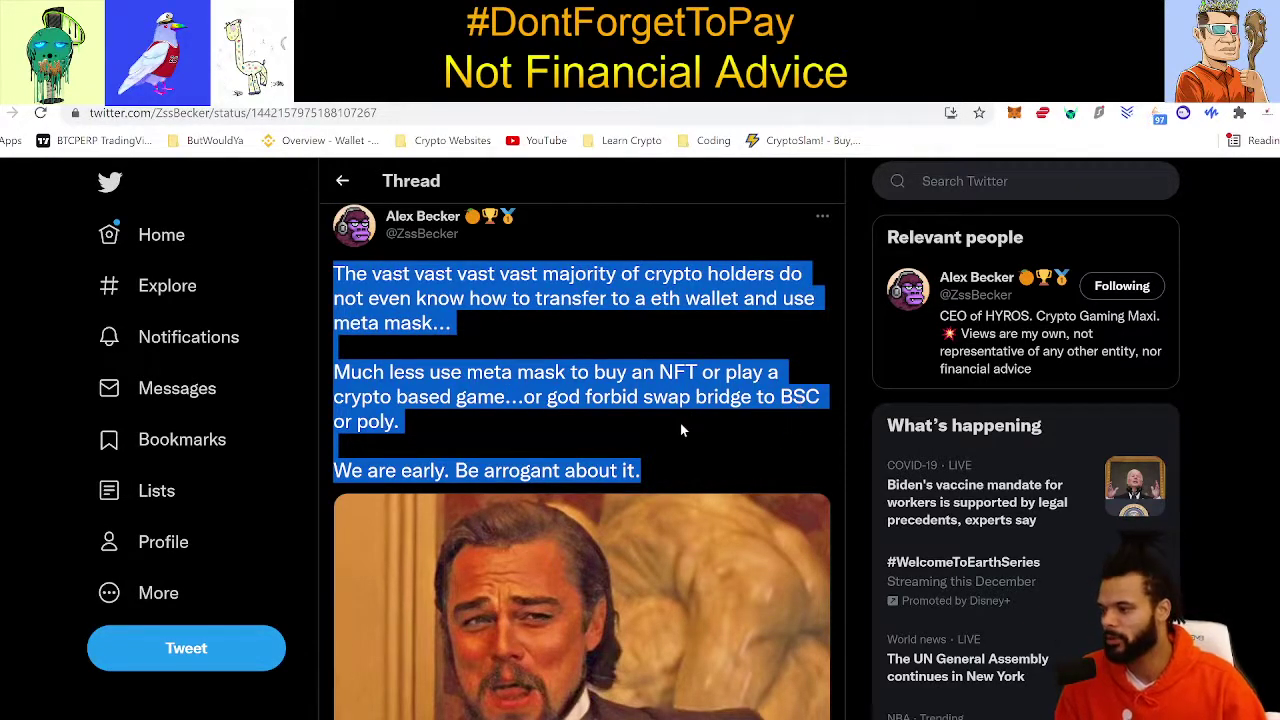
pyautogui.moveTo(452, 470); pyautogui.dragTo(636, 468)
pyautogui.scroll(-6, 760, 385)
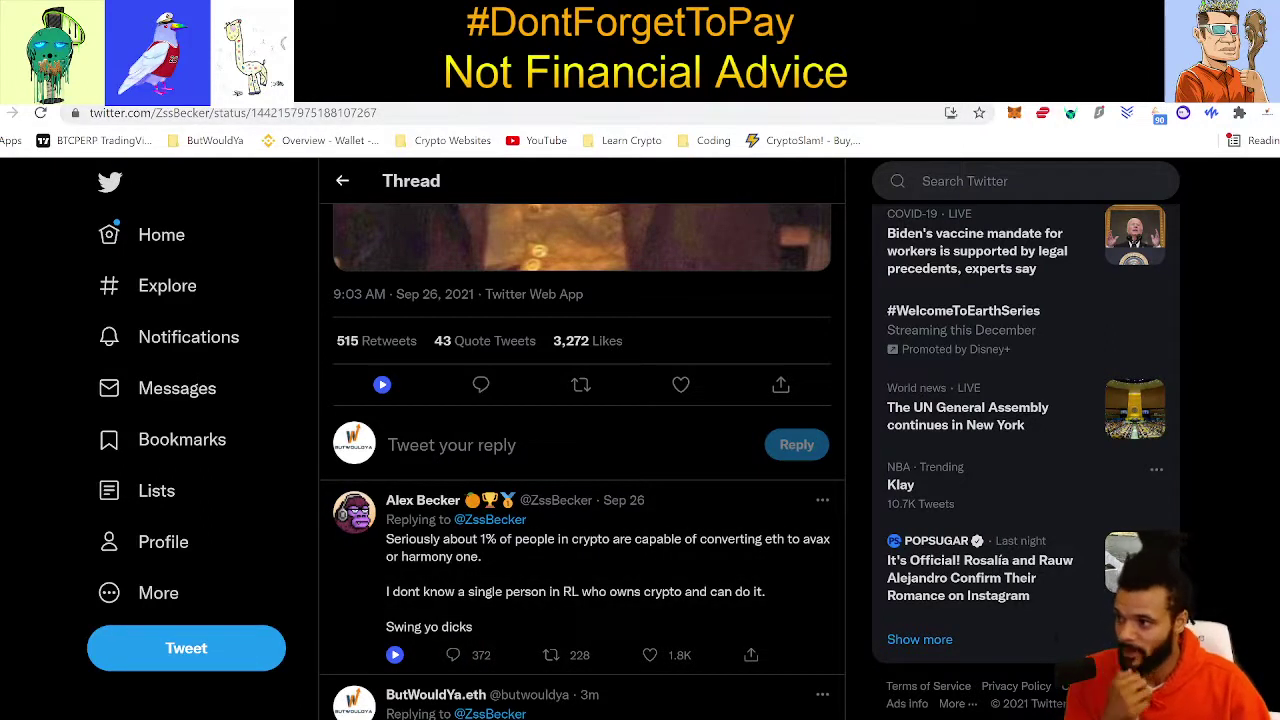
# Search for uniswap and open the Uniswap token swap page
pyautogui.click(460, 90)
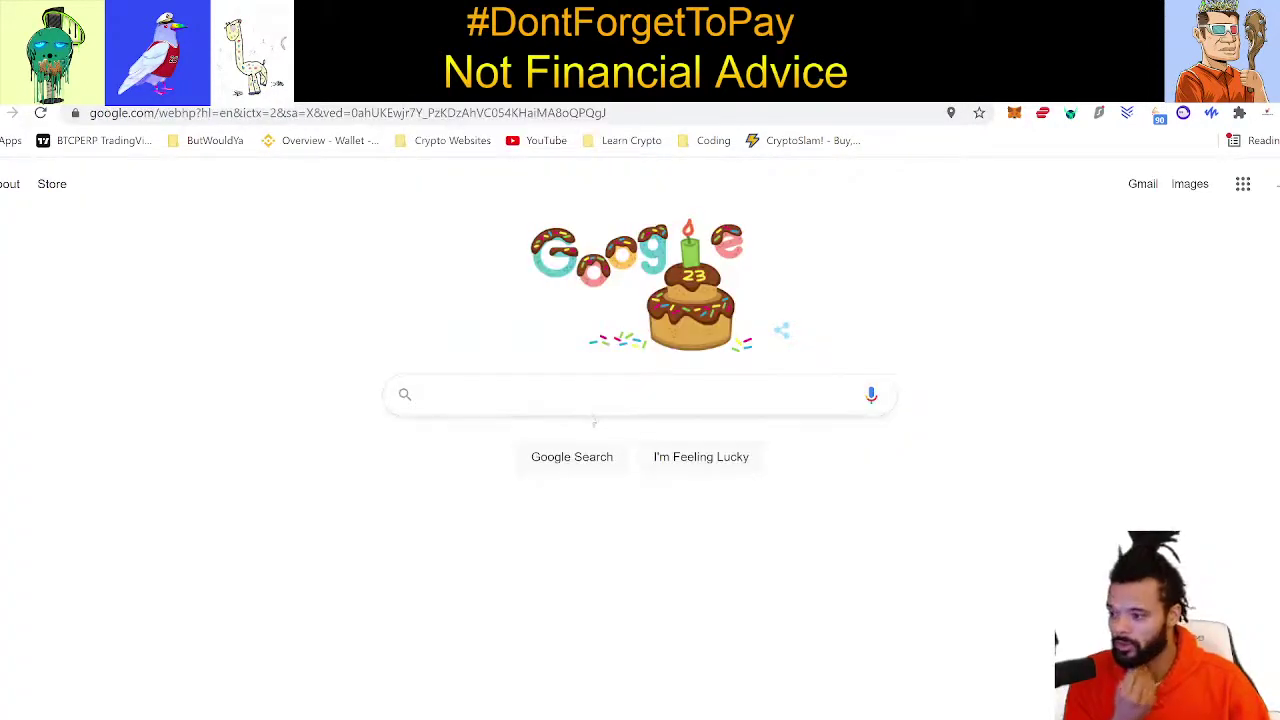
pyautogui.write('uniswap')
pyautogui.press('Return')
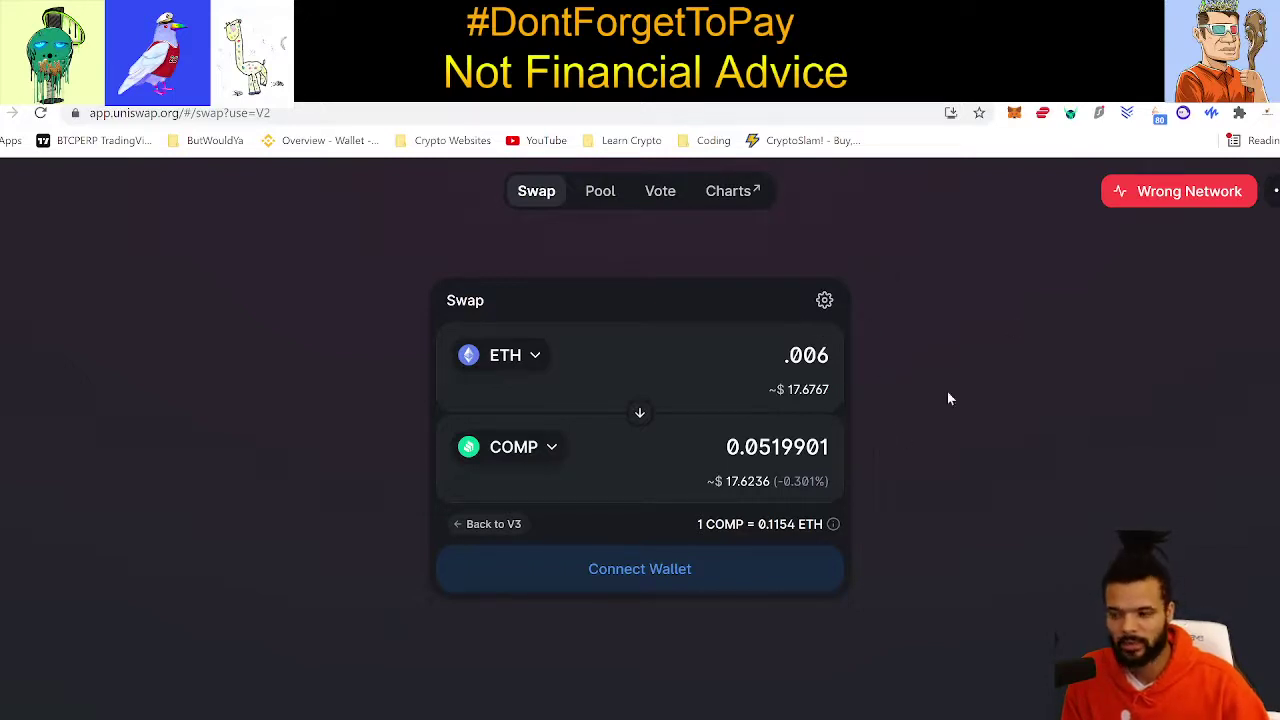
# Switch the MetaMask wallet's network to Ethereum Mainnet for use with Uniswap
pyautogui.click(1013, 113)
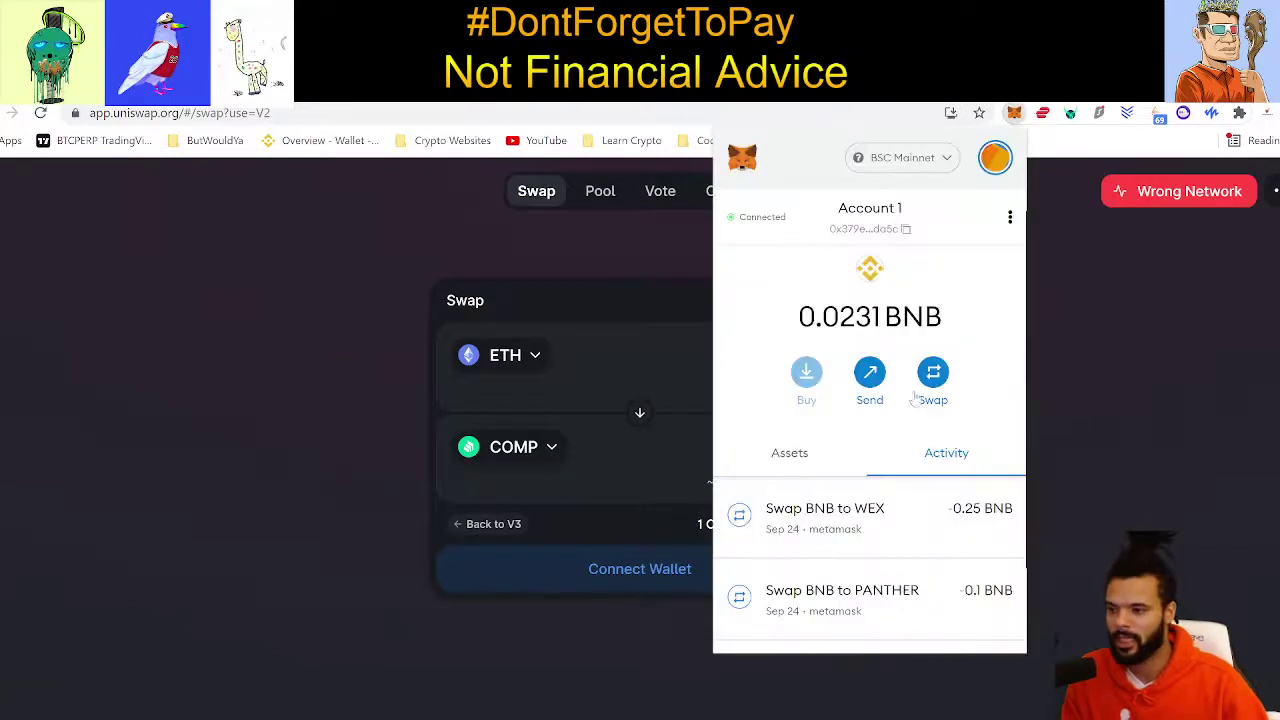
pyautogui.click(932, 162)
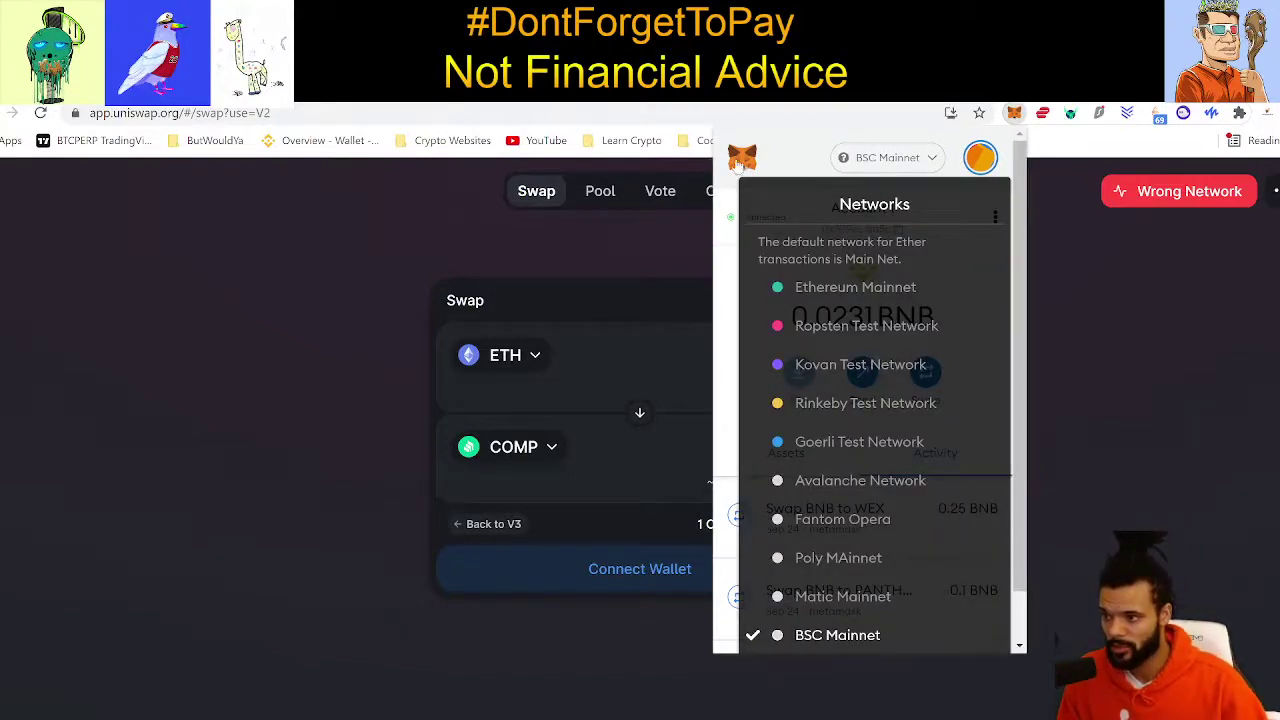
pyautogui.click(845, 287)
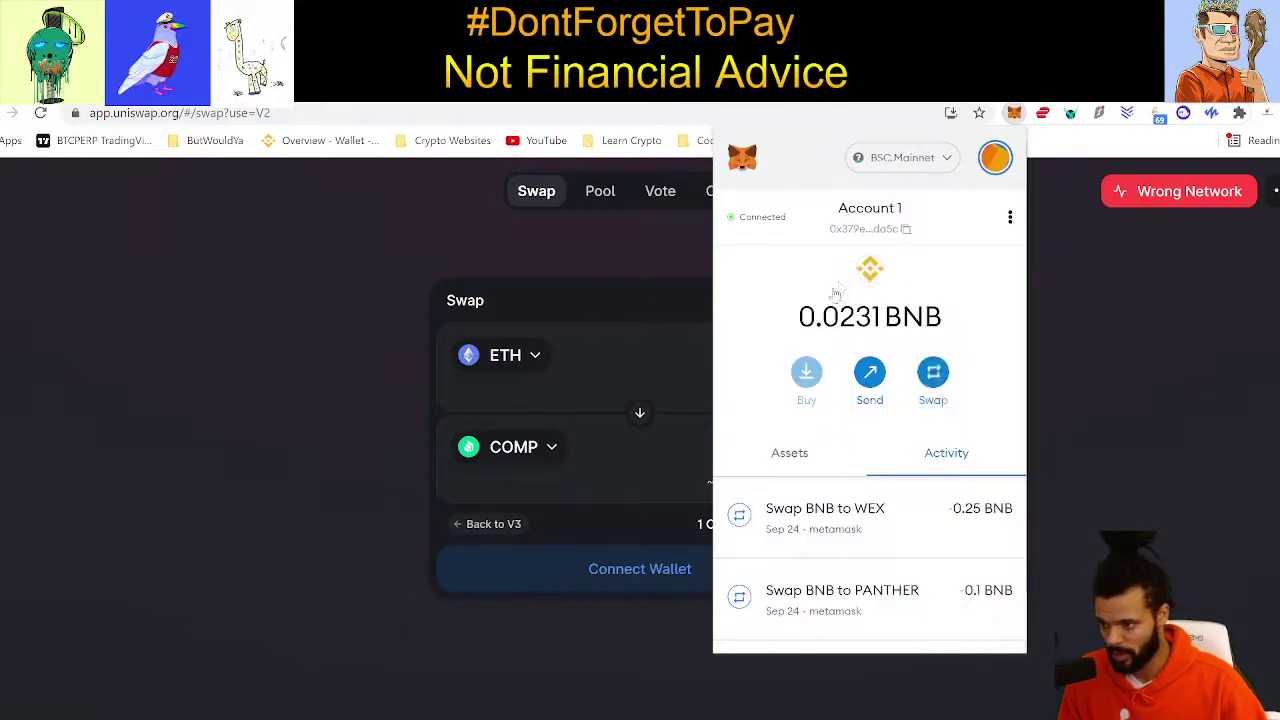
pyautogui.click(1063, 288)
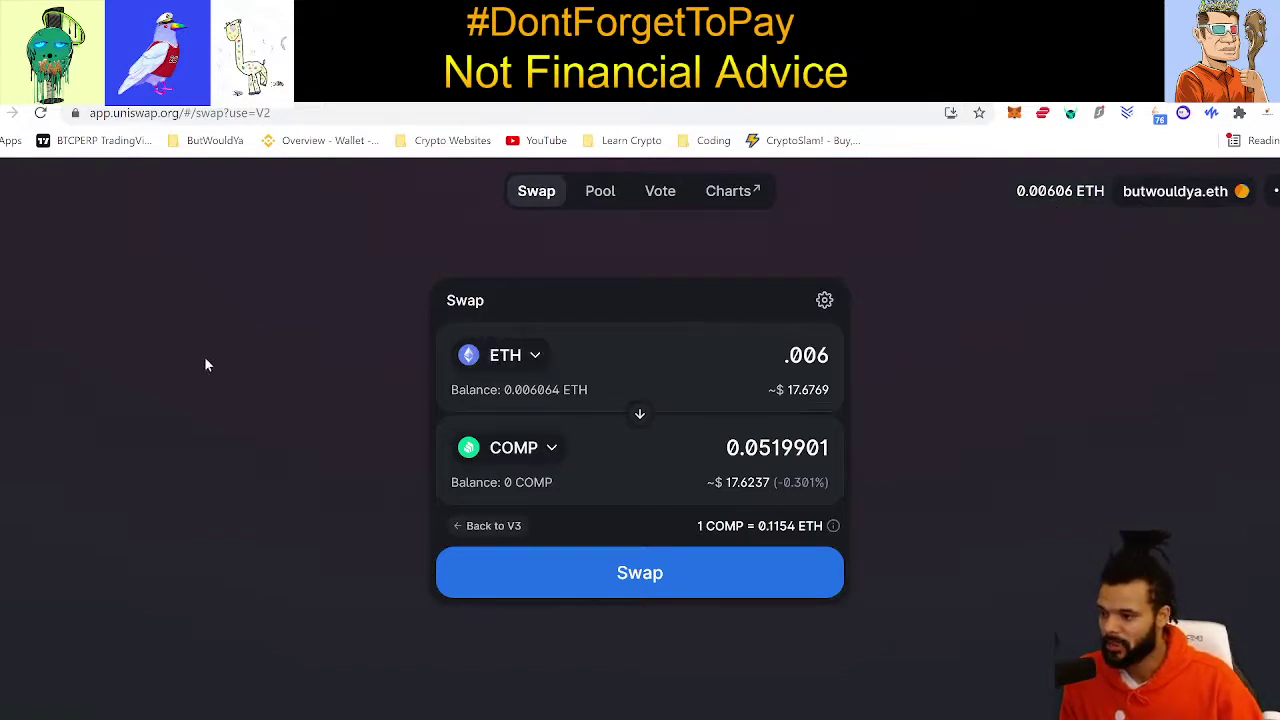
# Examine the swap's transaction settings and the tokens available to pay with, leaving both without changes
pyautogui.click(824, 301)
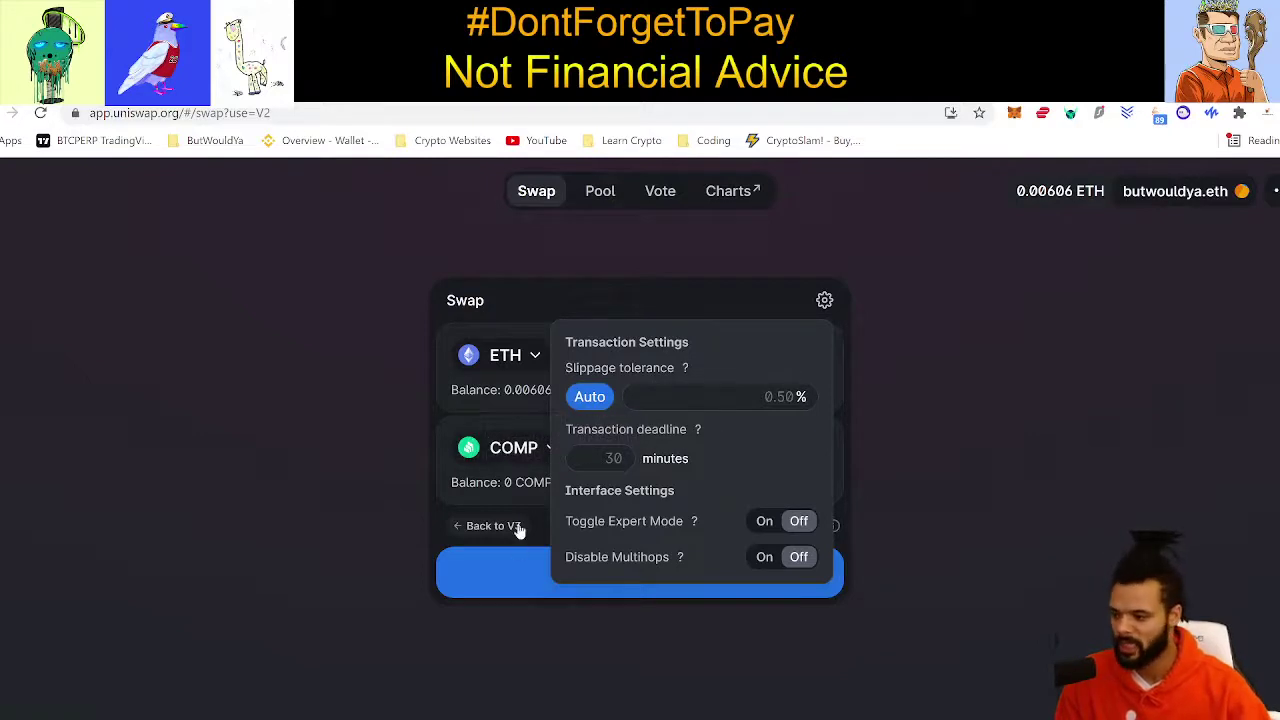
pyautogui.click(823, 303)
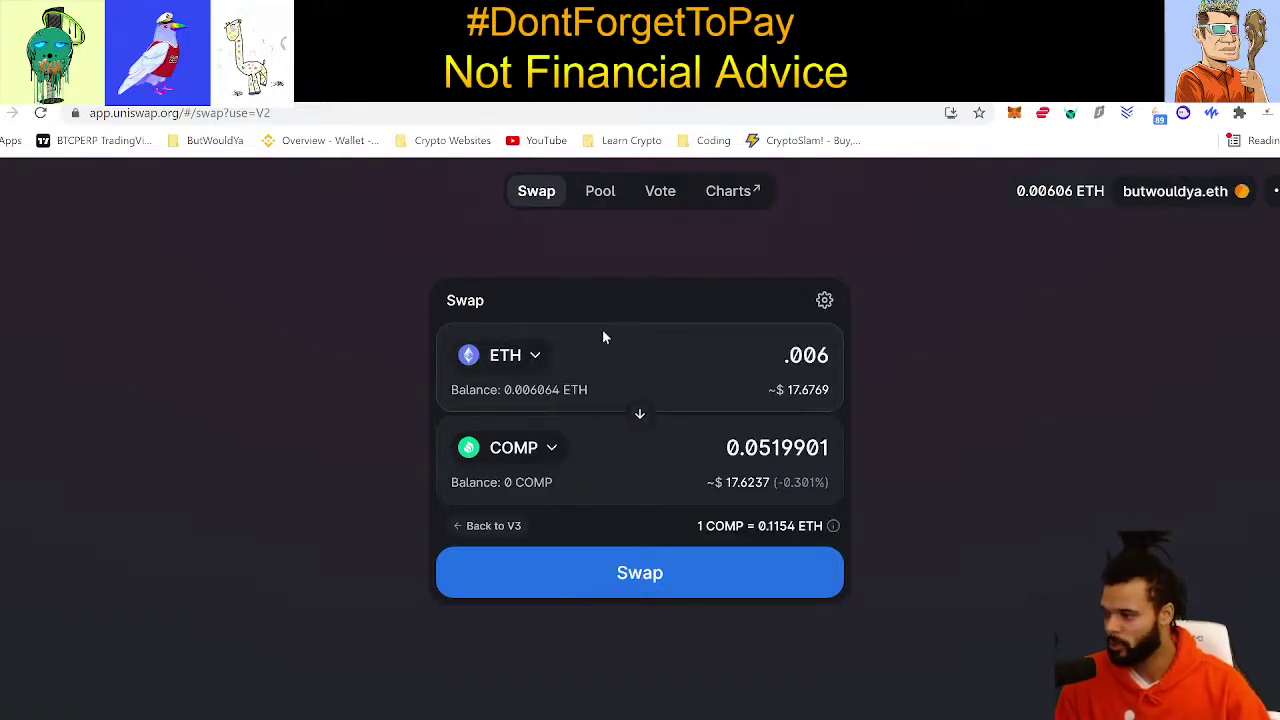
pyautogui.click(532, 356)
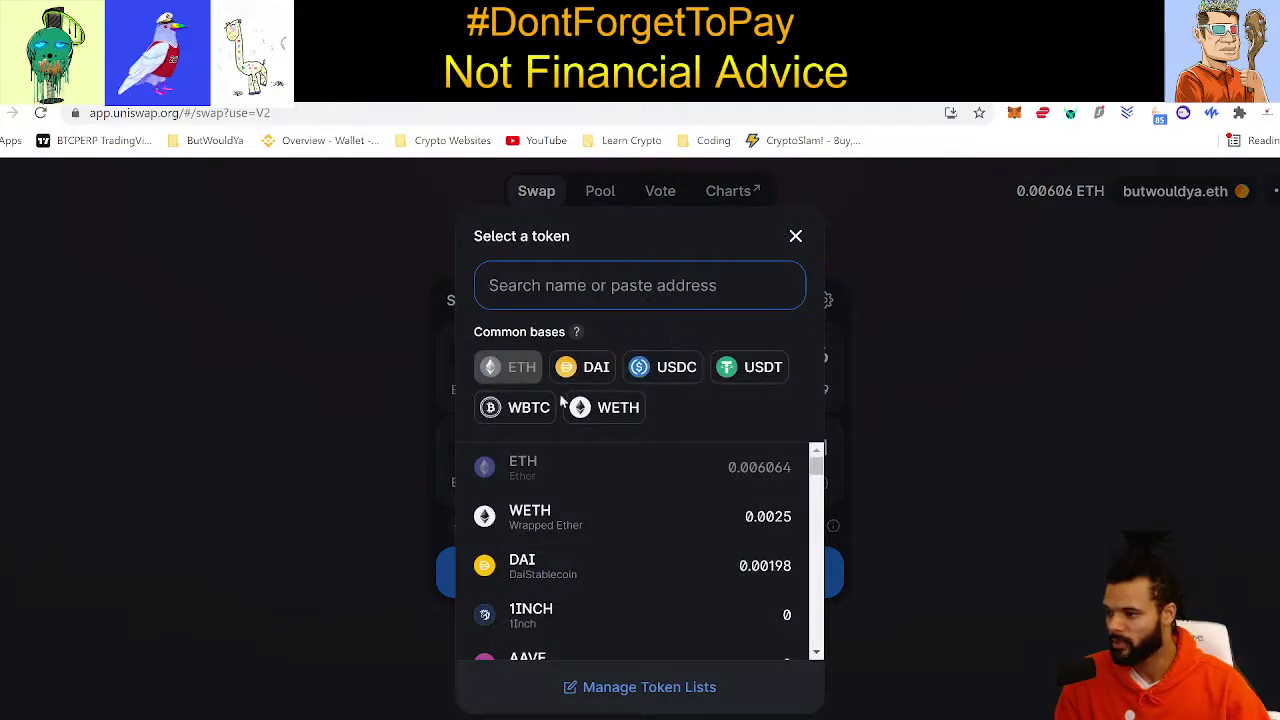
pyautogui.click(795, 237)
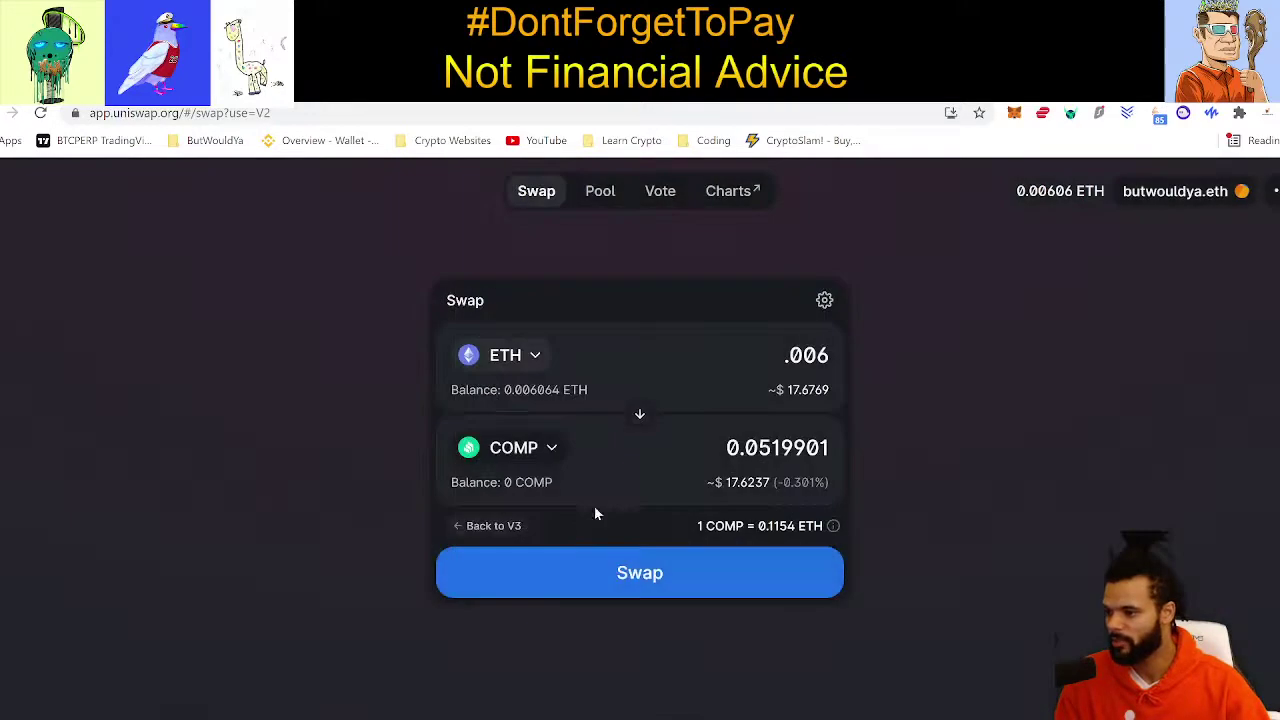
# Choose USDC as the token to receive for the .006 ETH and move the swap to the better-priced V3
pyautogui.click(543, 449)
pyautogui.click(669, 368)
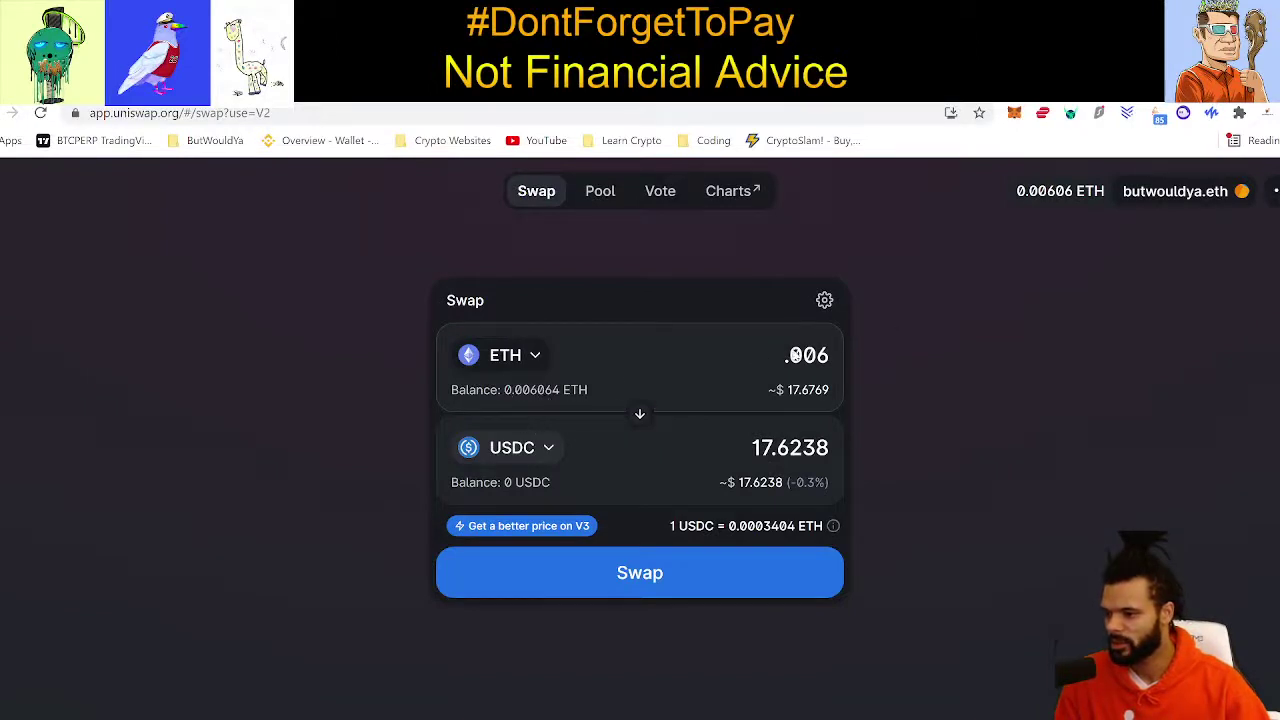
pyautogui.moveTo(792, 355); pyautogui.dragTo(846, 357)
pyautogui.click(549, 486)
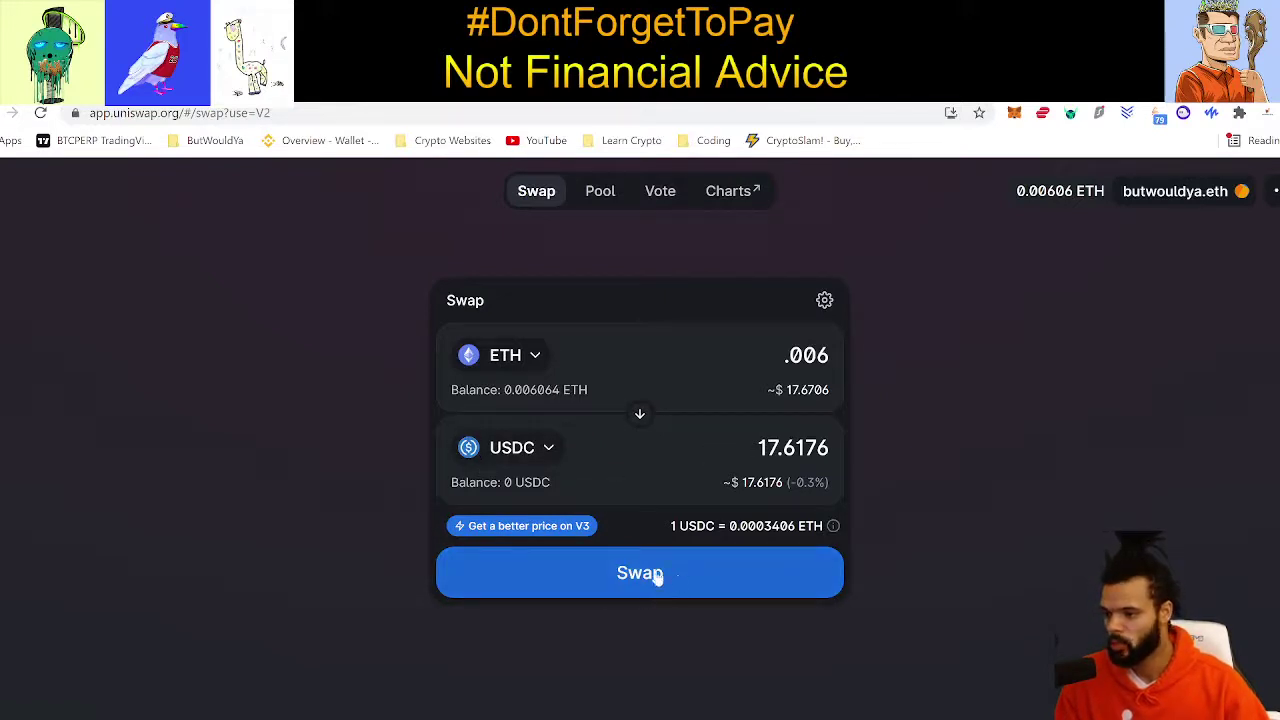
pyautogui.click(566, 530)
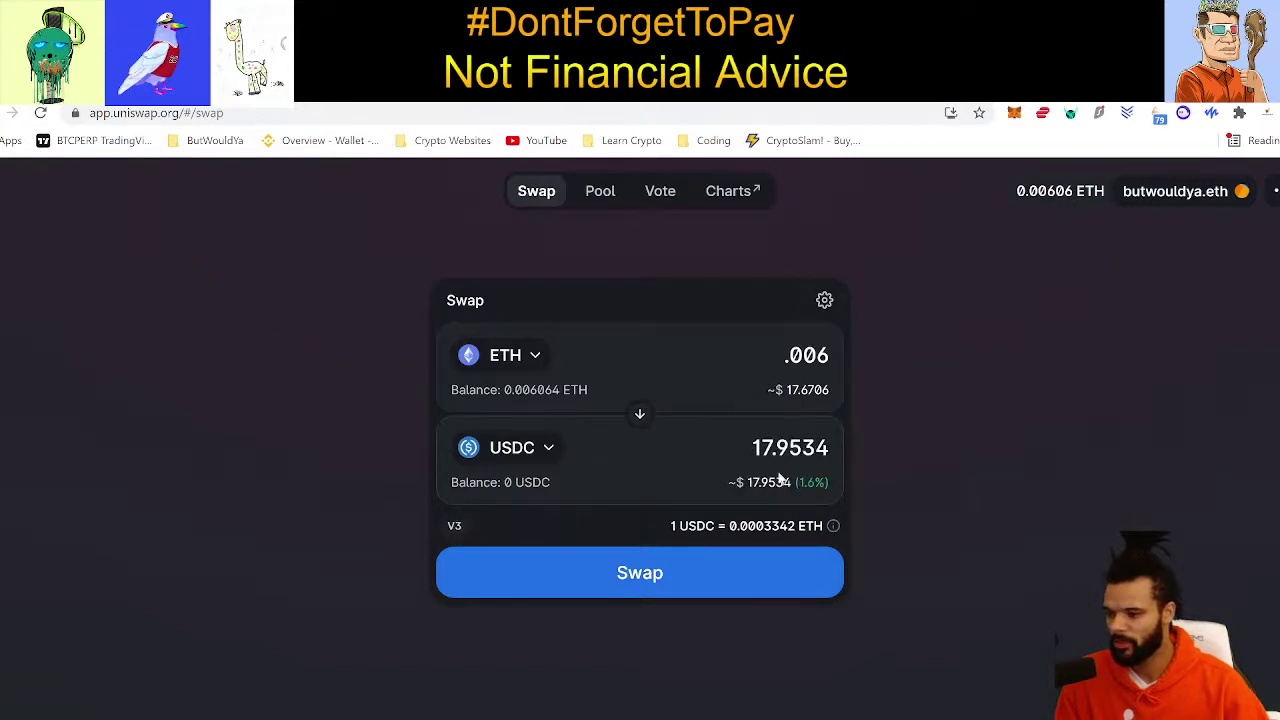
# Open the ETH to USDC swap for confirmation and review its price impact, minimum received and slippage tolerance
pyautogui.click(660, 572)
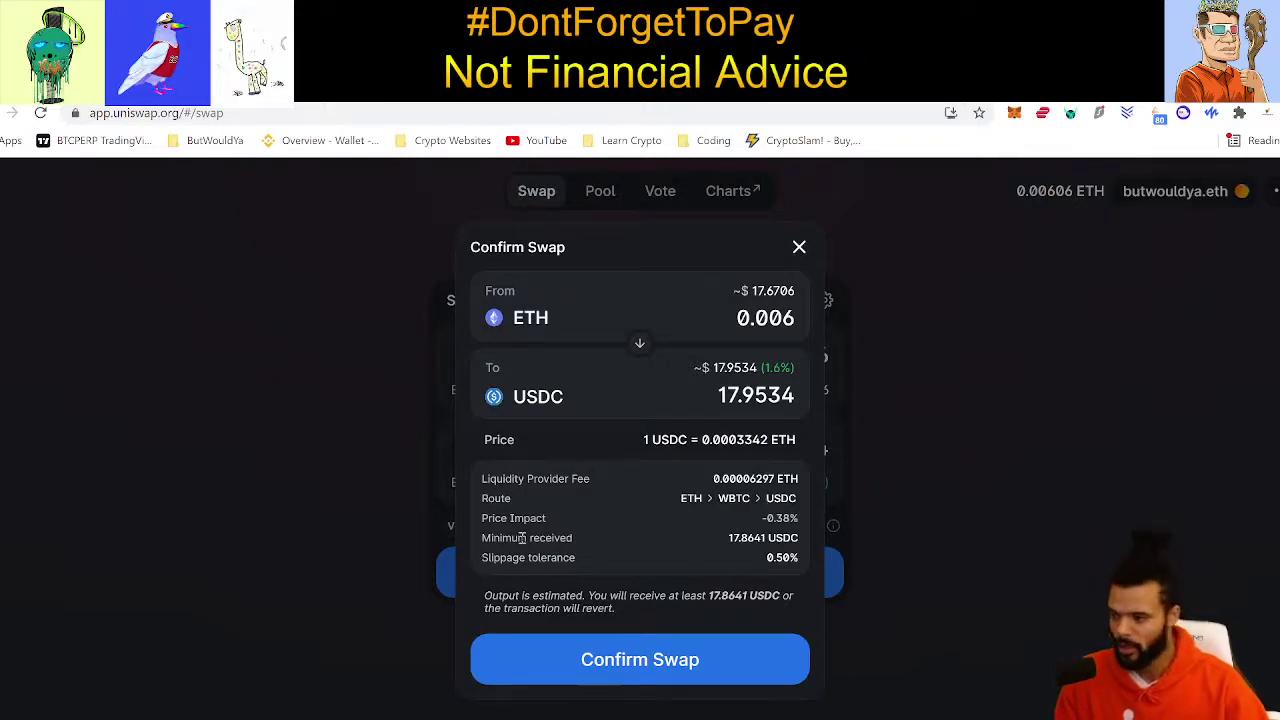
pyautogui.moveTo(476, 530); pyautogui.dragTo(818, 514)
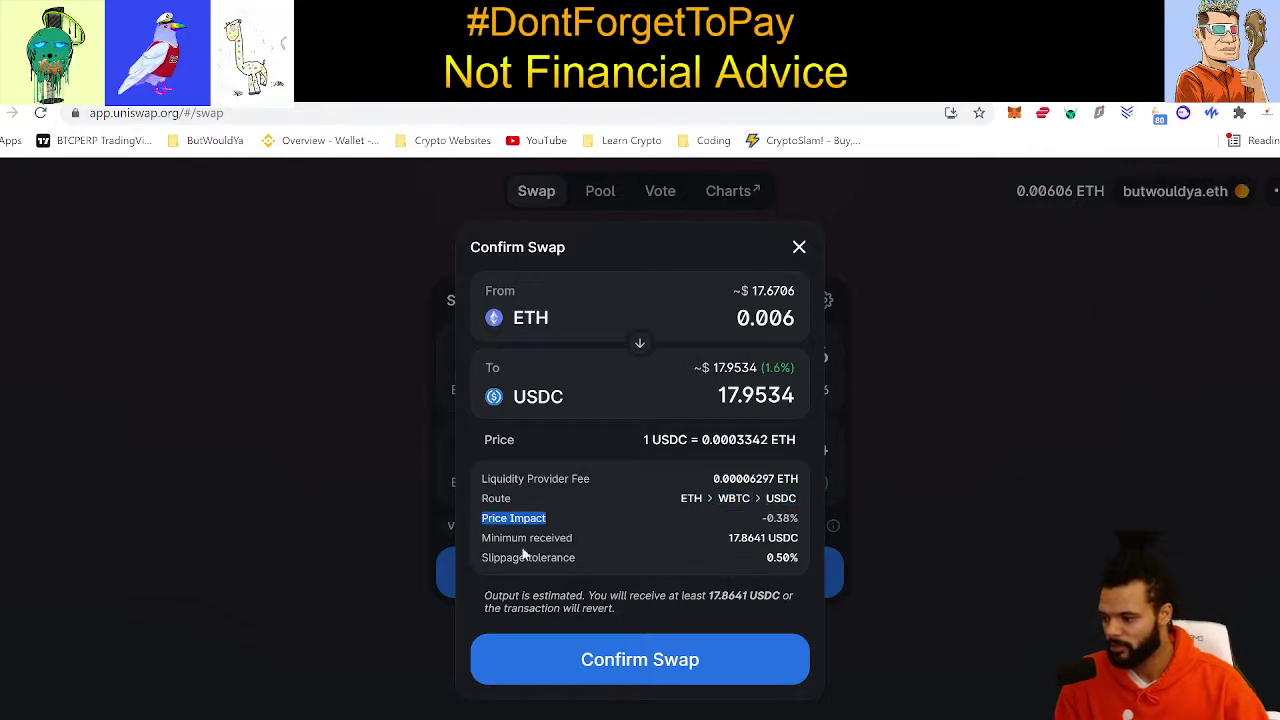
pyautogui.click(770, 537)
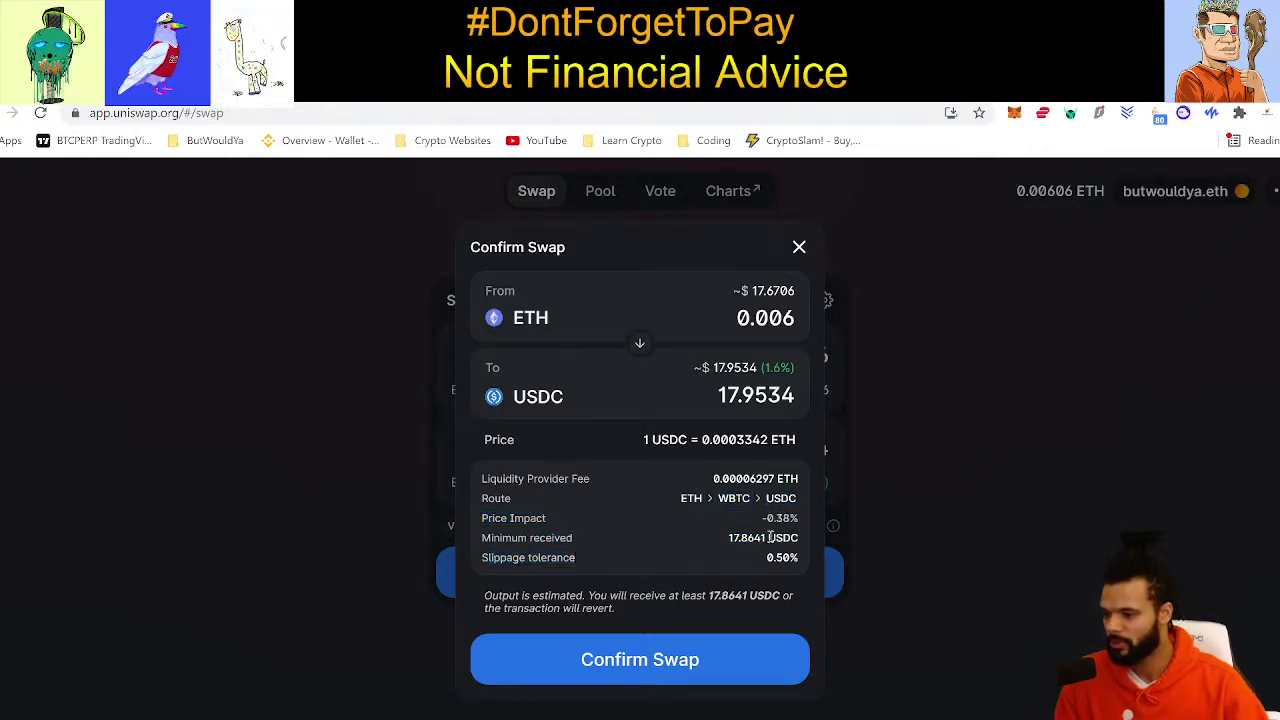
pyautogui.moveTo(481, 559); pyautogui.dragTo(693, 578)
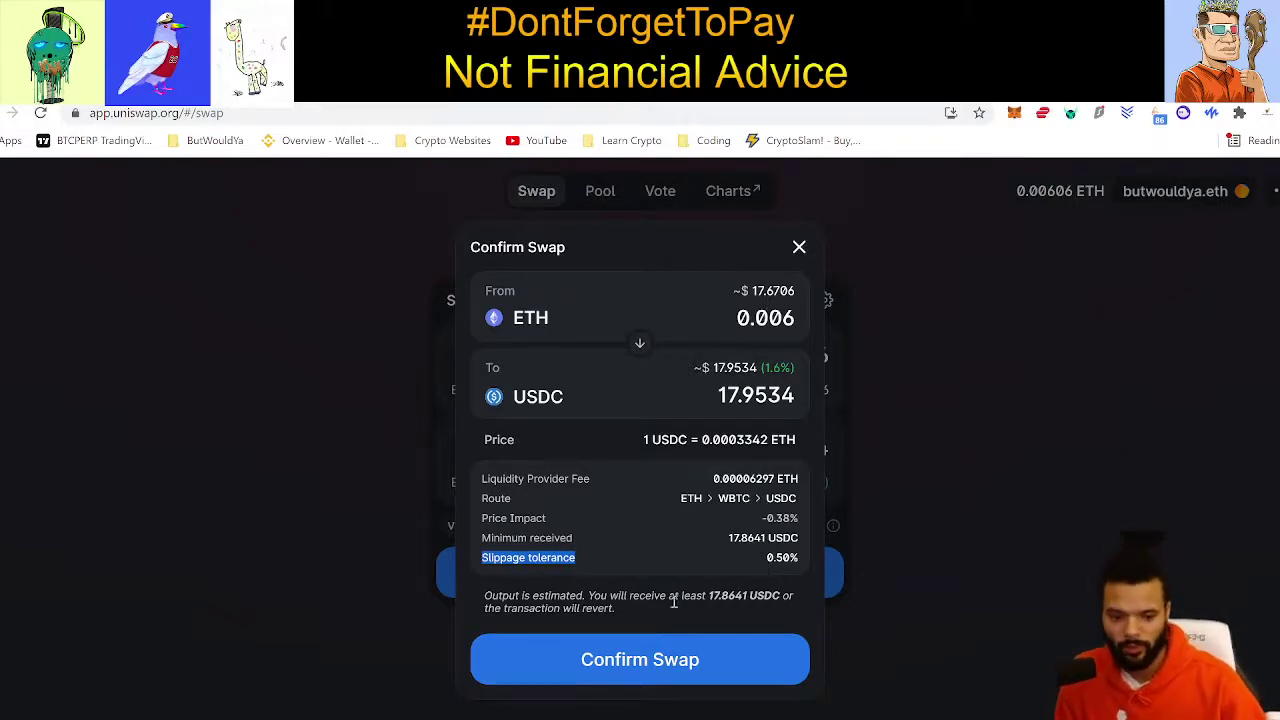
# Submit the swap to examine the wallet's suggested gas fee, then reject the transaction and dismiss the error
pyautogui.click(686, 666)
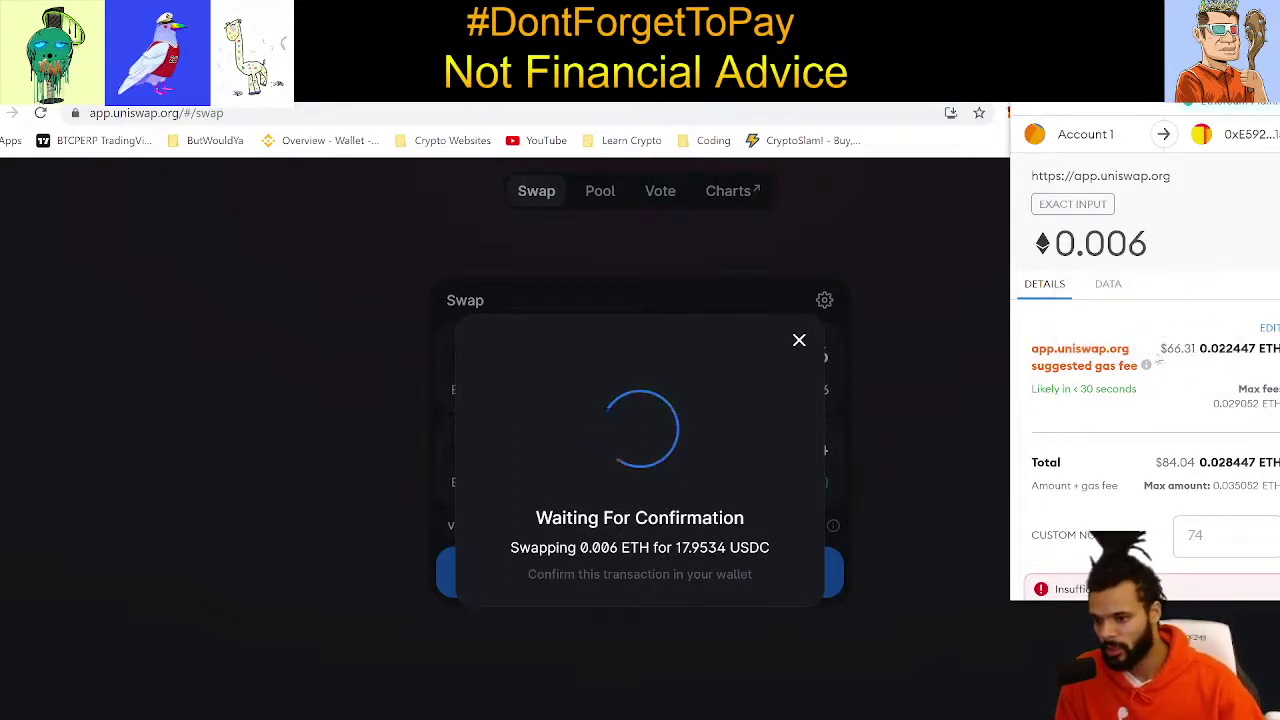
pyautogui.moveTo(1032, 366); pyautogui.dragTo(1198, 377)
pyautogui.click(1195, 374)
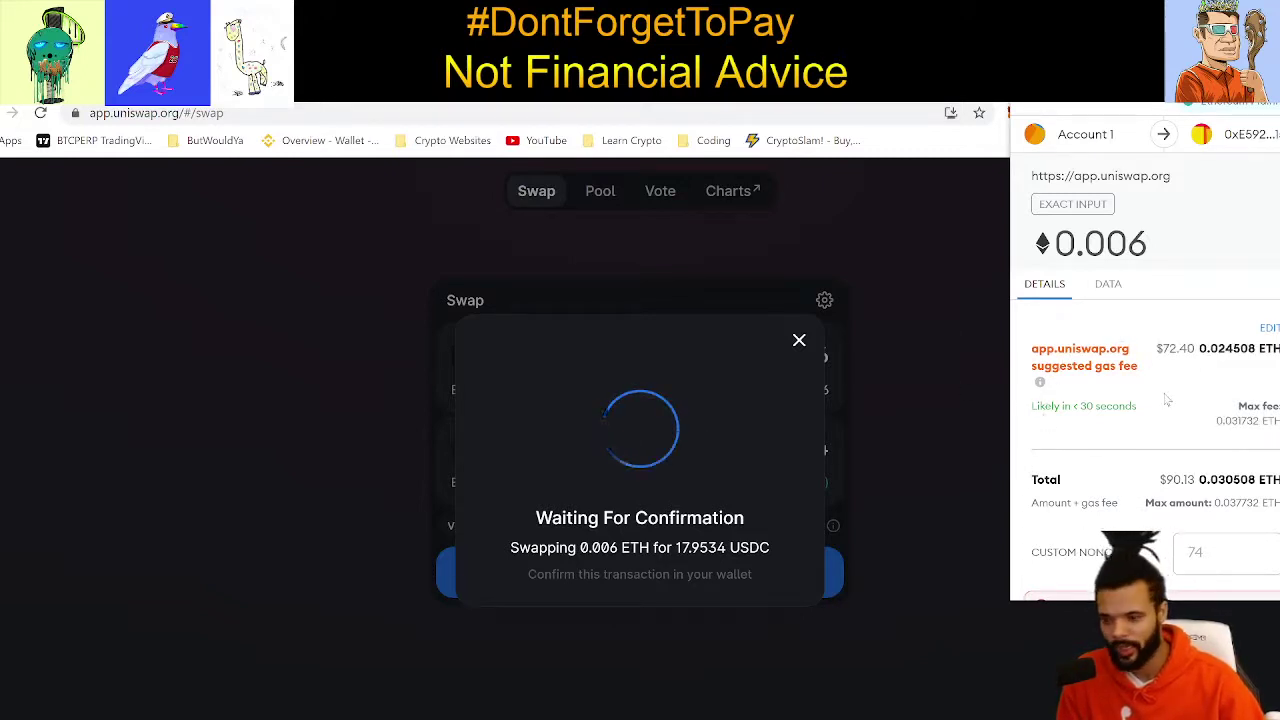
pyautogui.moveTo(1153, 352); pyautogui.dragTo(1226, 355)
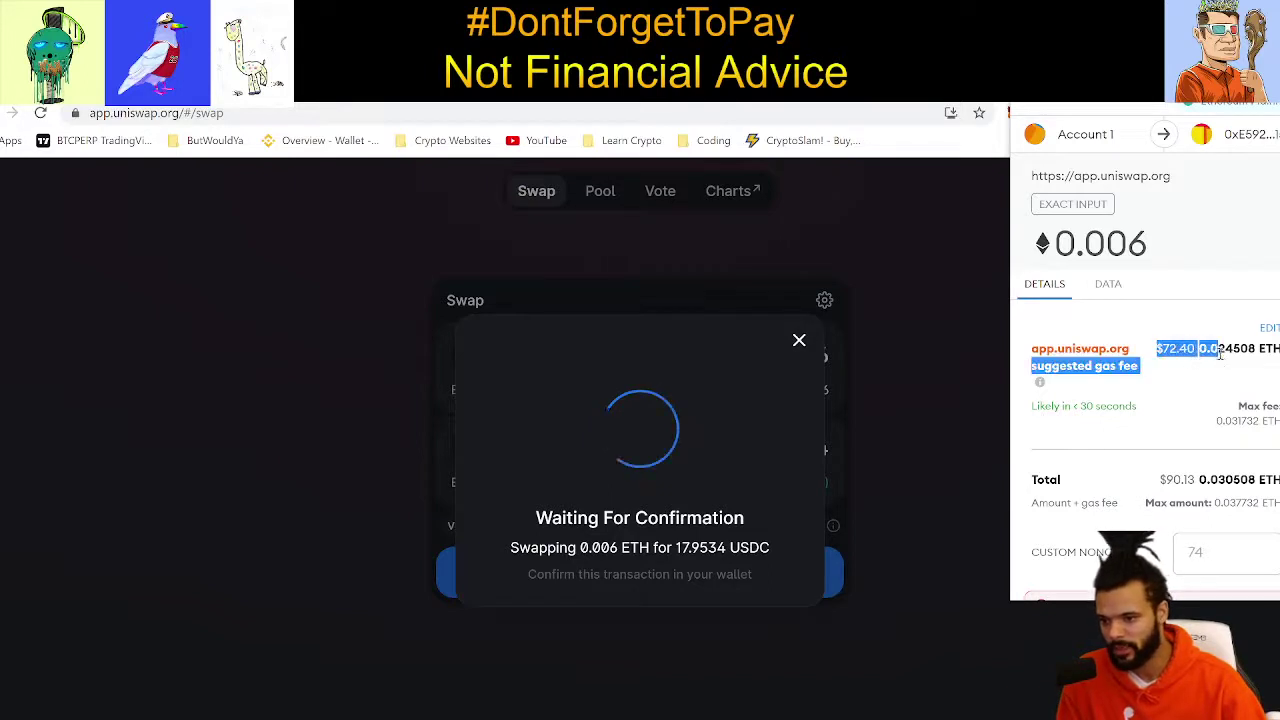
pyautogui.click(1156, 391)
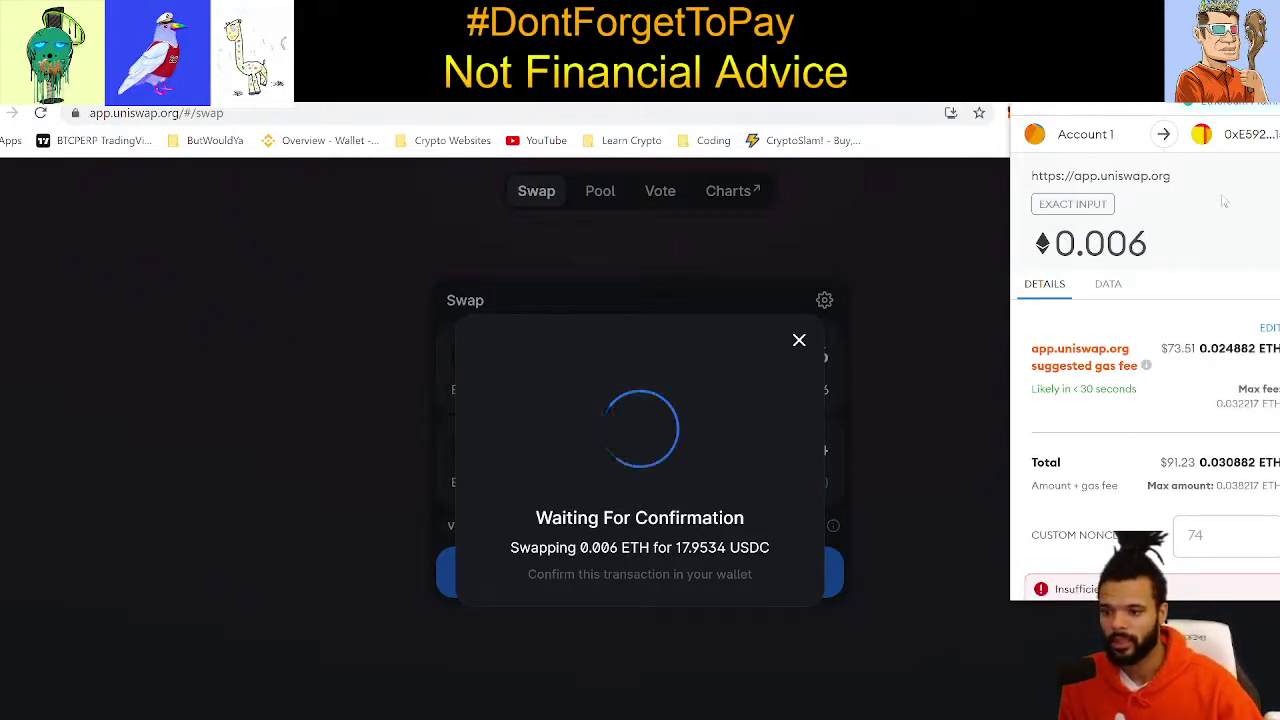
pyautogui.click(1278, 90)
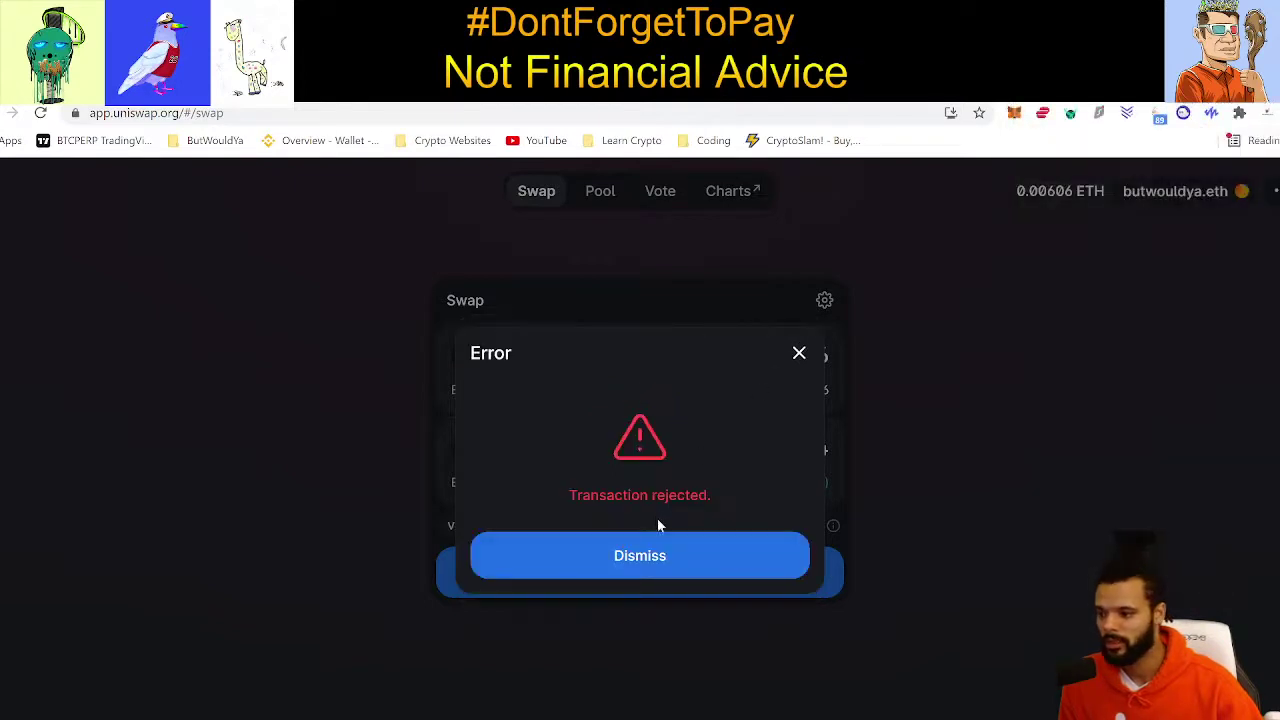
pyautogui.click(799, 353)
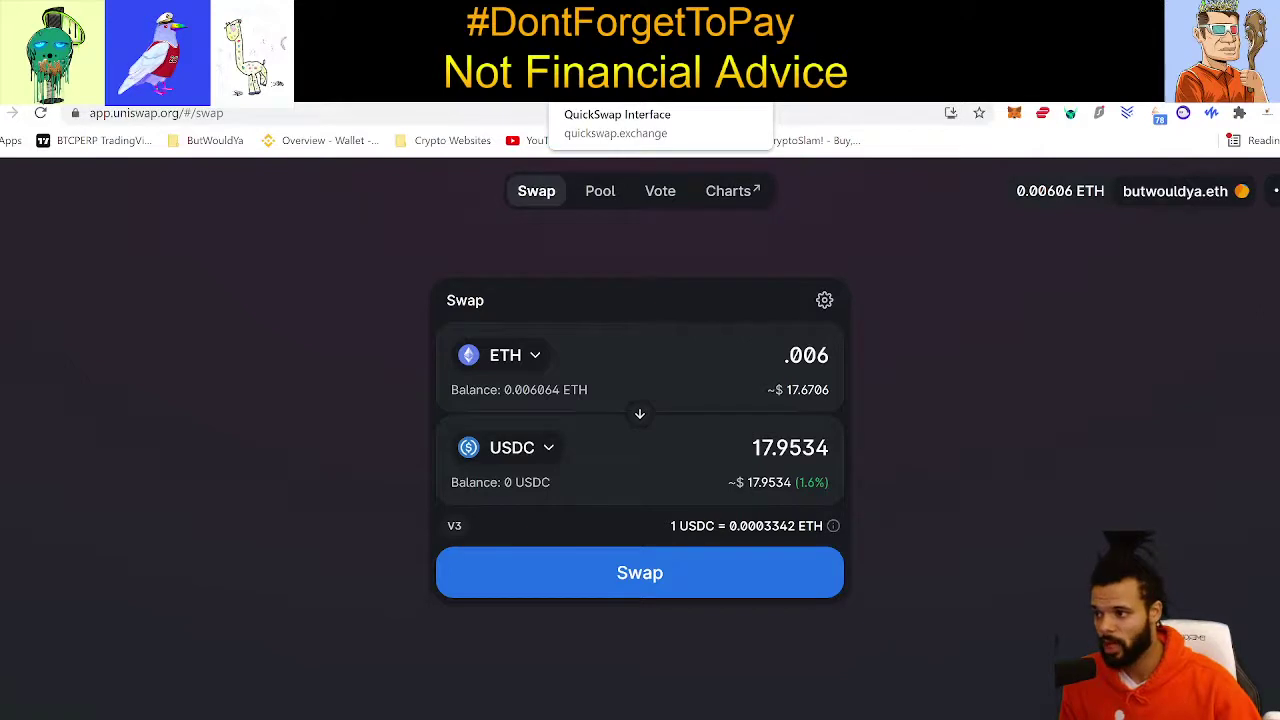
# Go to the QuickSwap exchange and switch the MetaMask wallet's network to Poly MAinnet
pyautogui.click(620, 92)
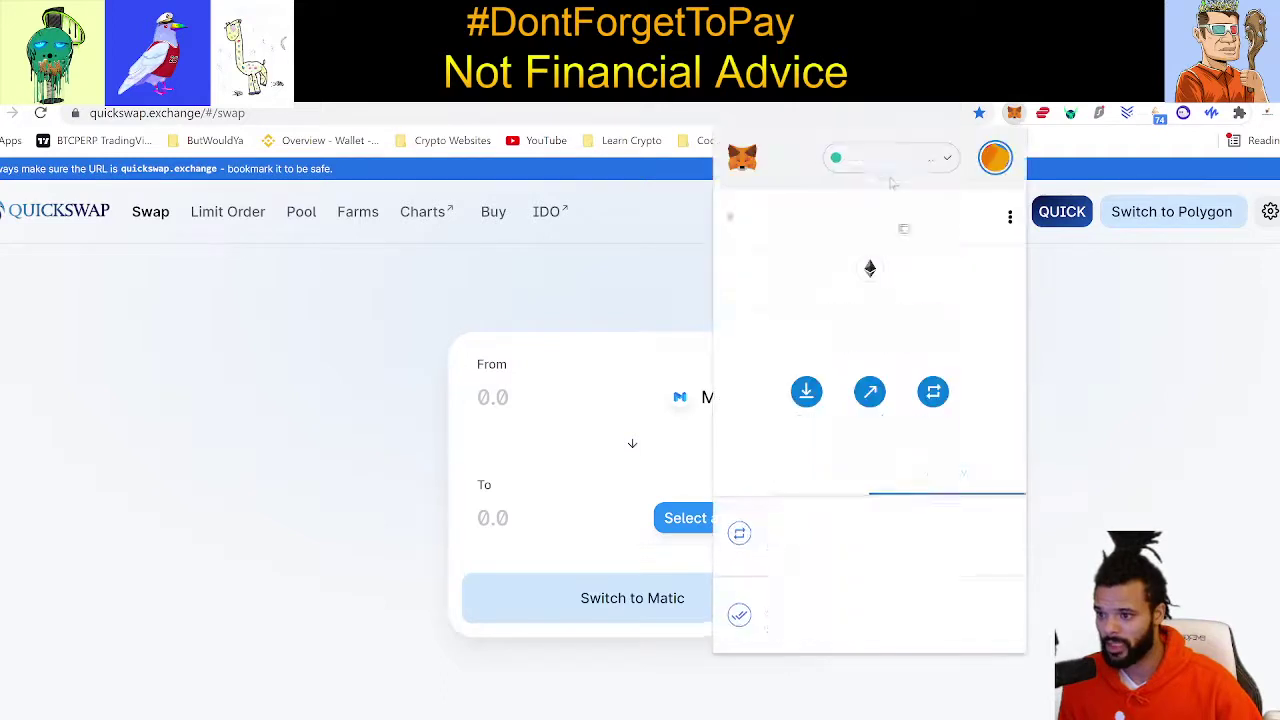
pyautogui.click(876, 158)
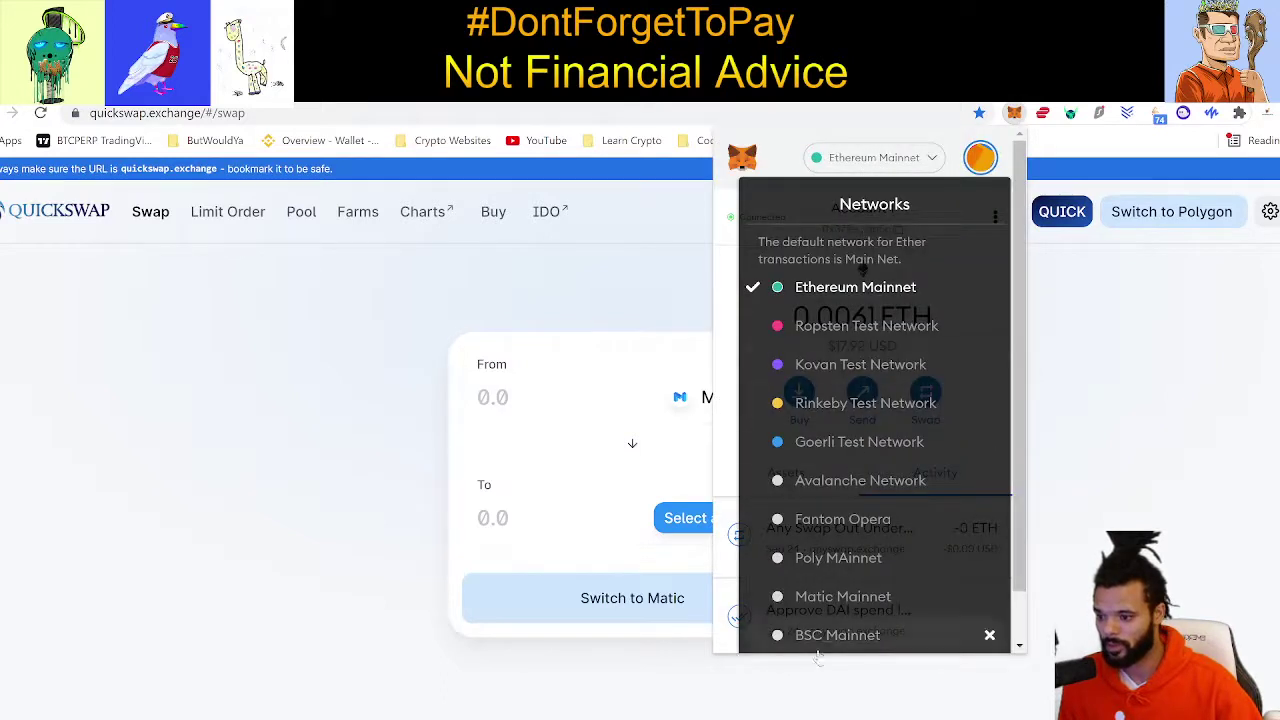
pyautogui.click(846, 560)
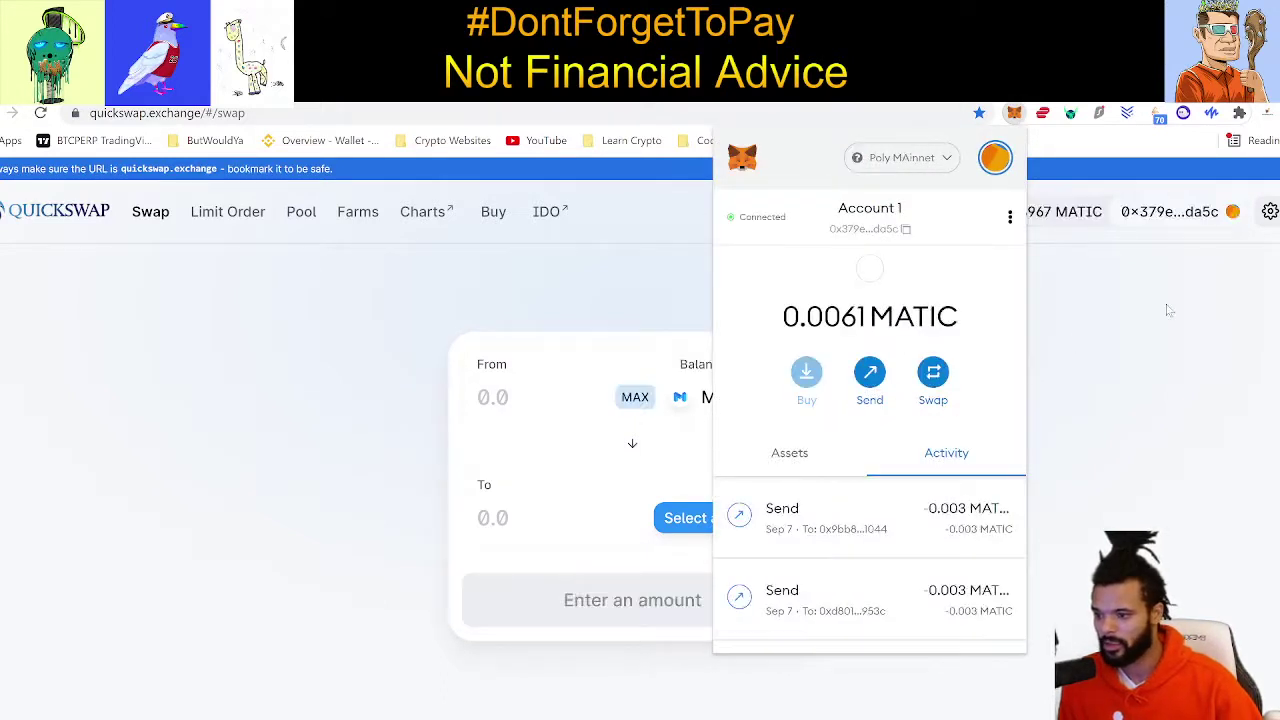
pyautogui.click(1137, 289)
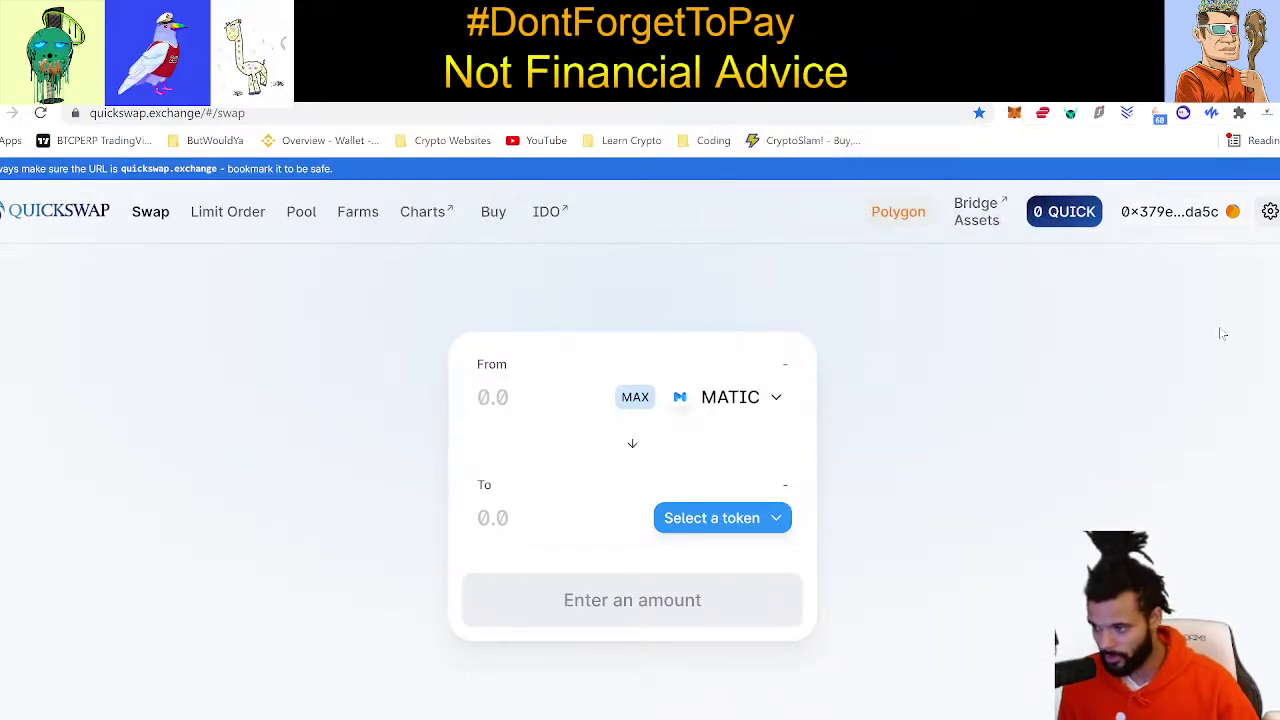
# Set up a swap of .4 MATIC to USDC, finding the receiving token by searching for usdc
pyautogui.write('.4')
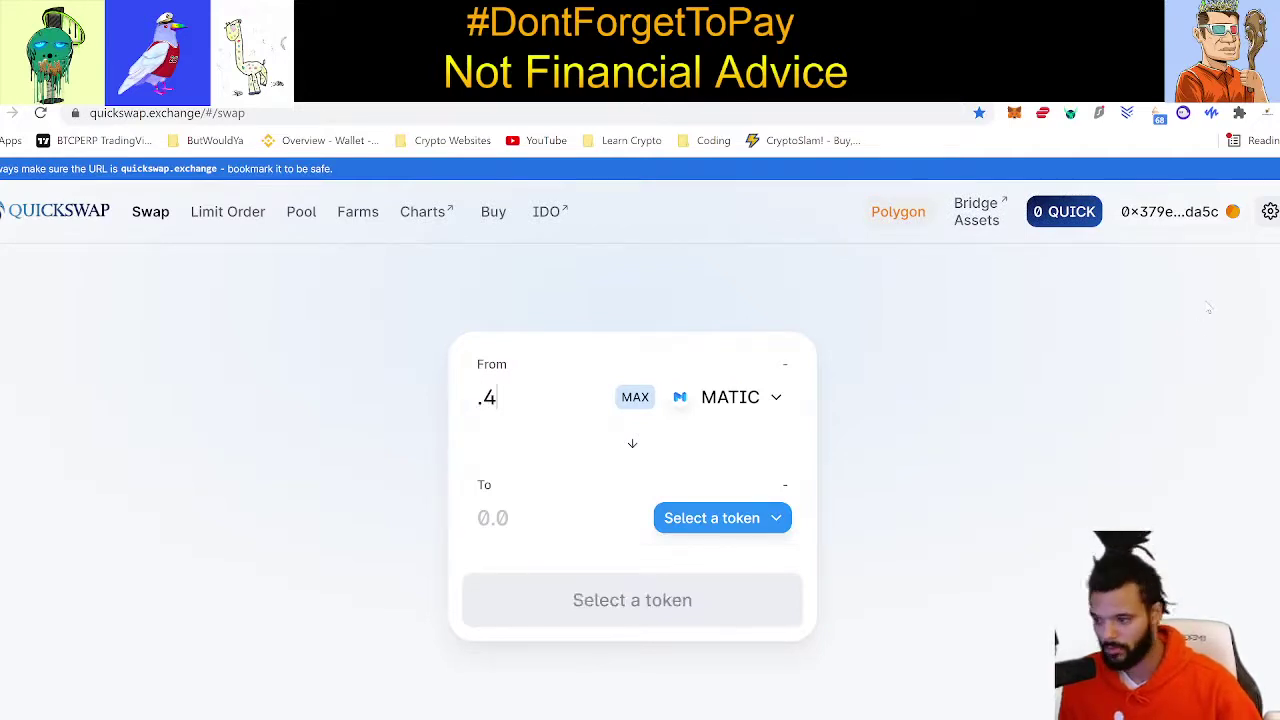
pyautogui.click(691, 518)
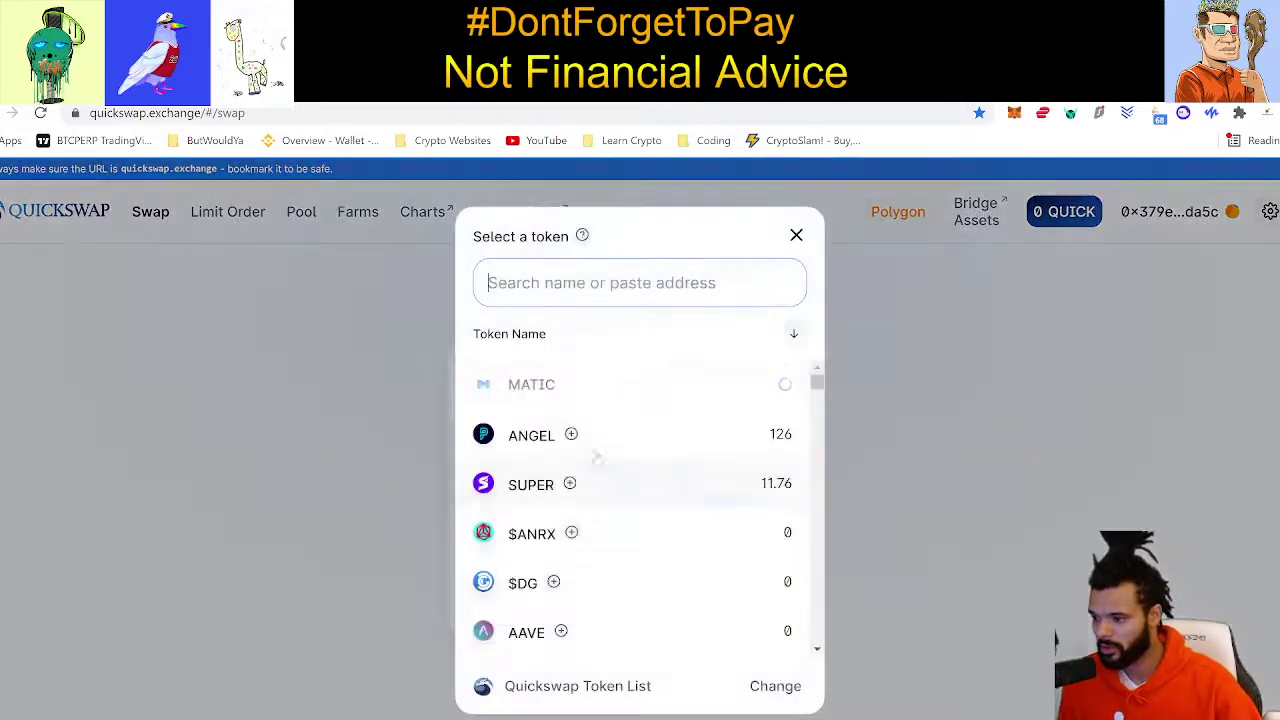
pyautogui.write('usdc')
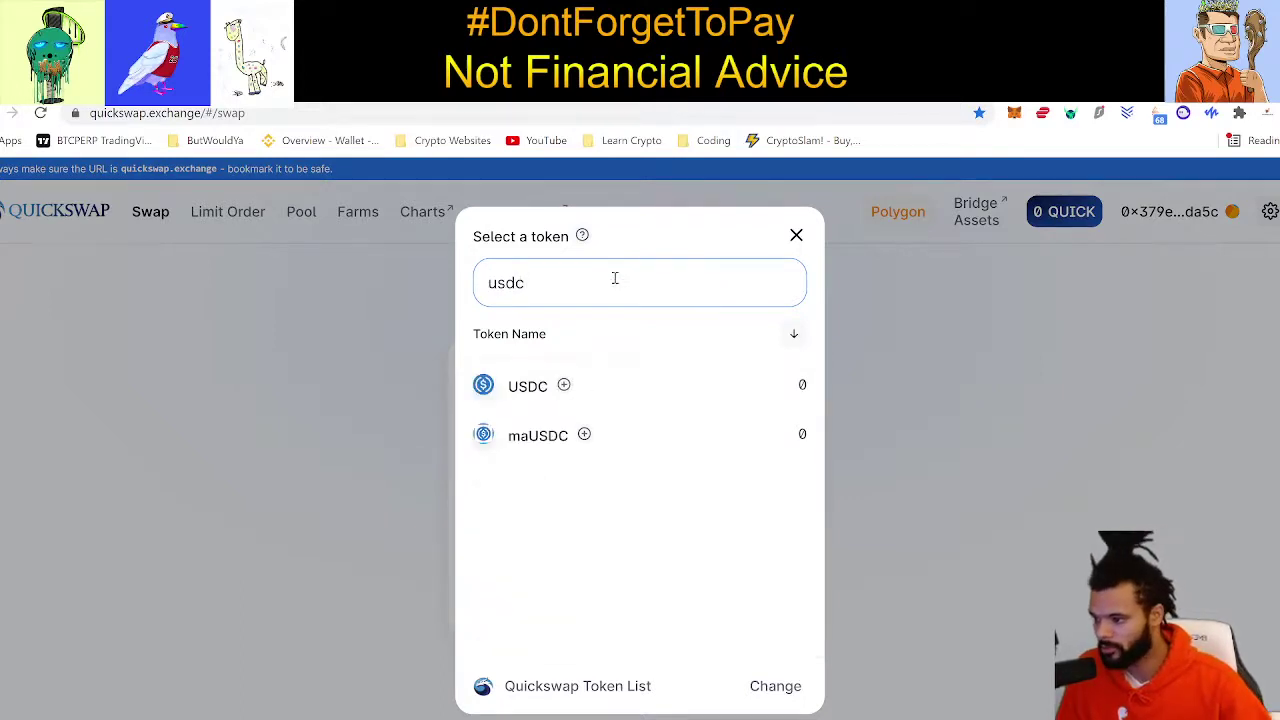
pyautogui.click(600, 386)
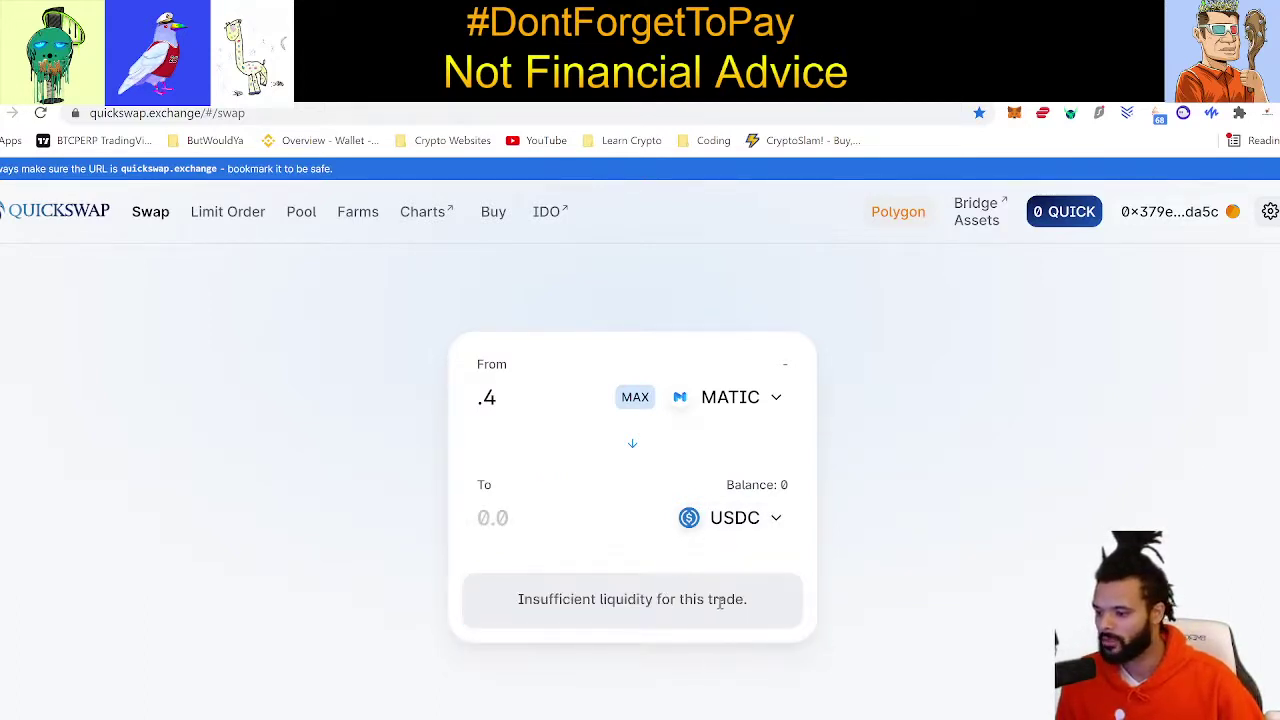
pyautogui.scroll(-1, 578, 457)
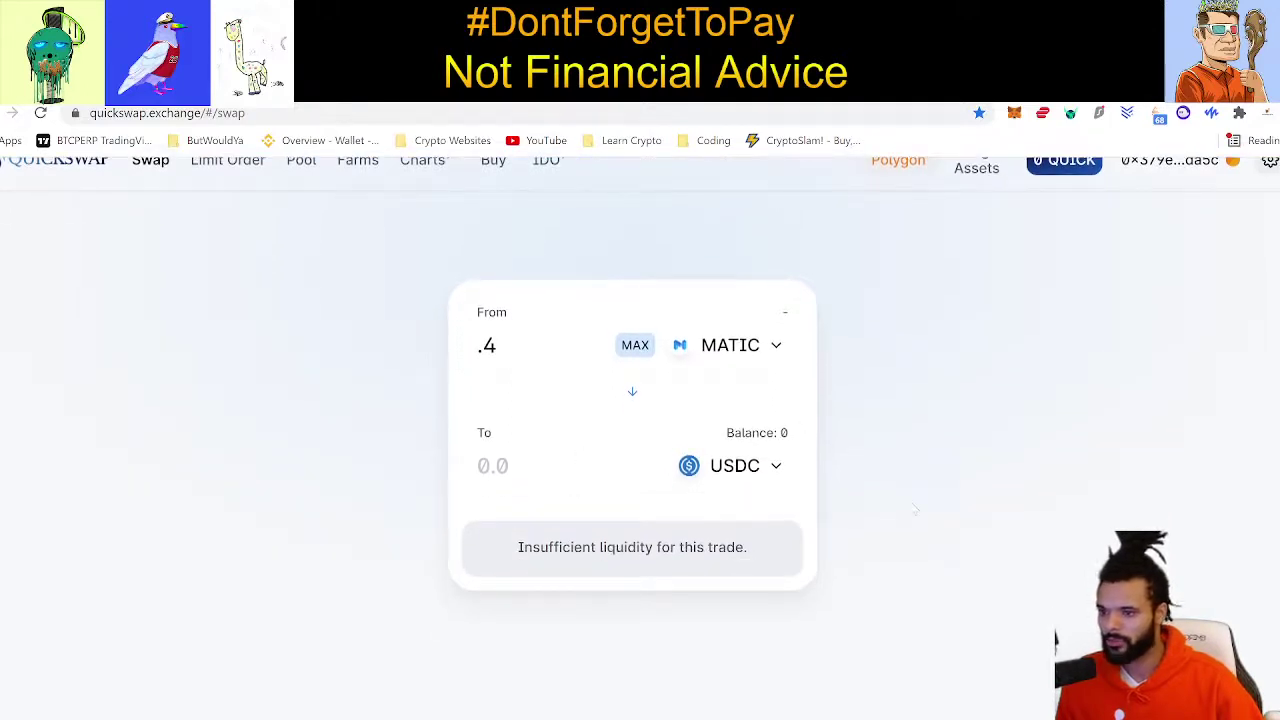
pyautogui.scroll(1, 914, 510)
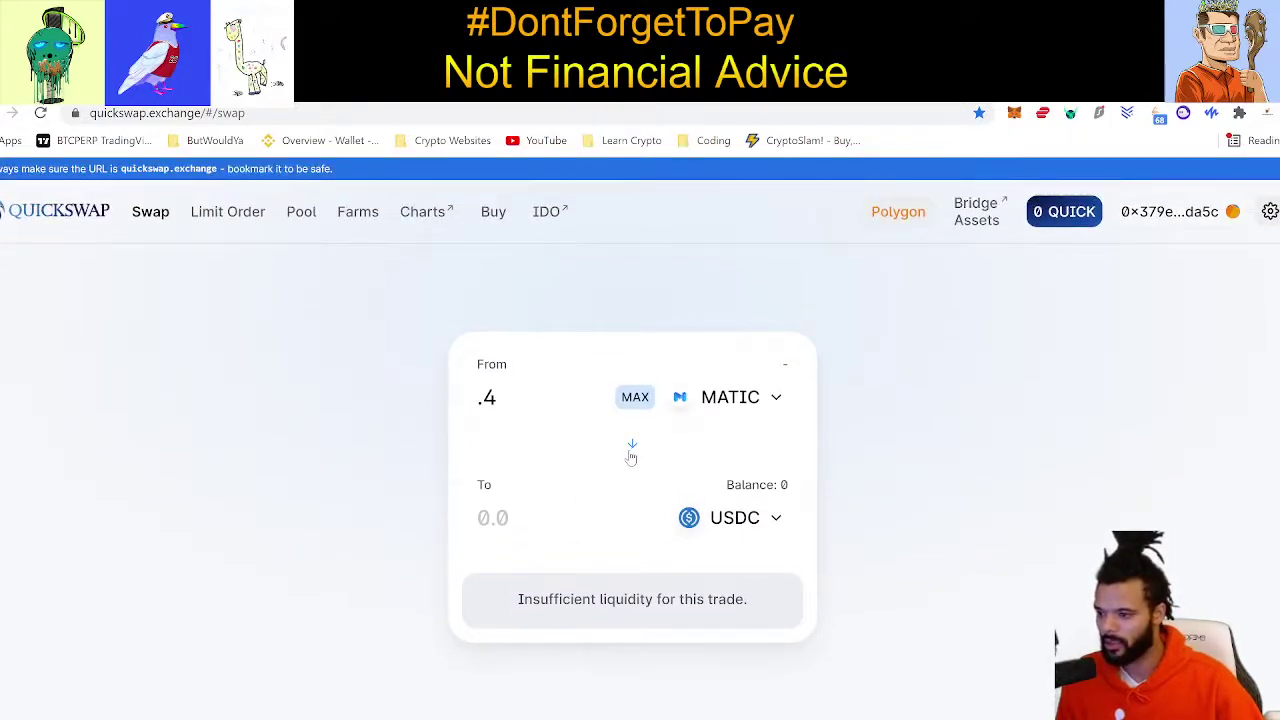
pyautogui.doubleClick(632, 450)
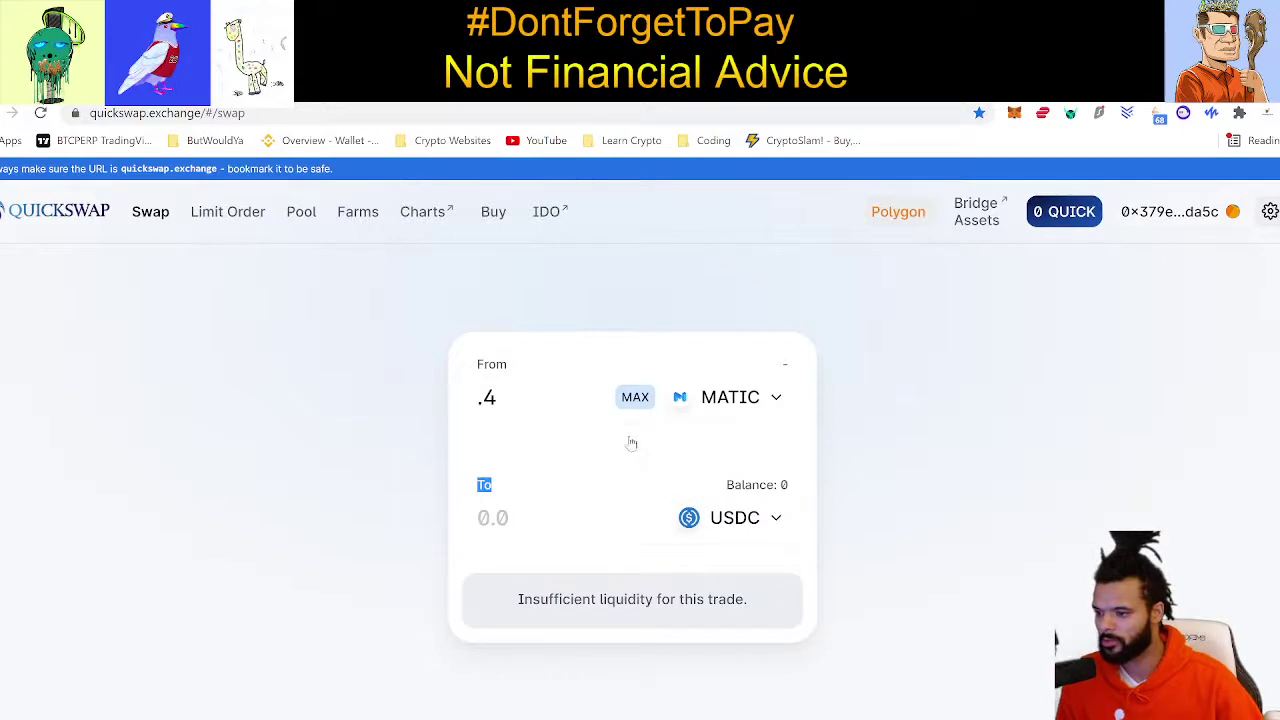
pyautogui.click(612, 597)
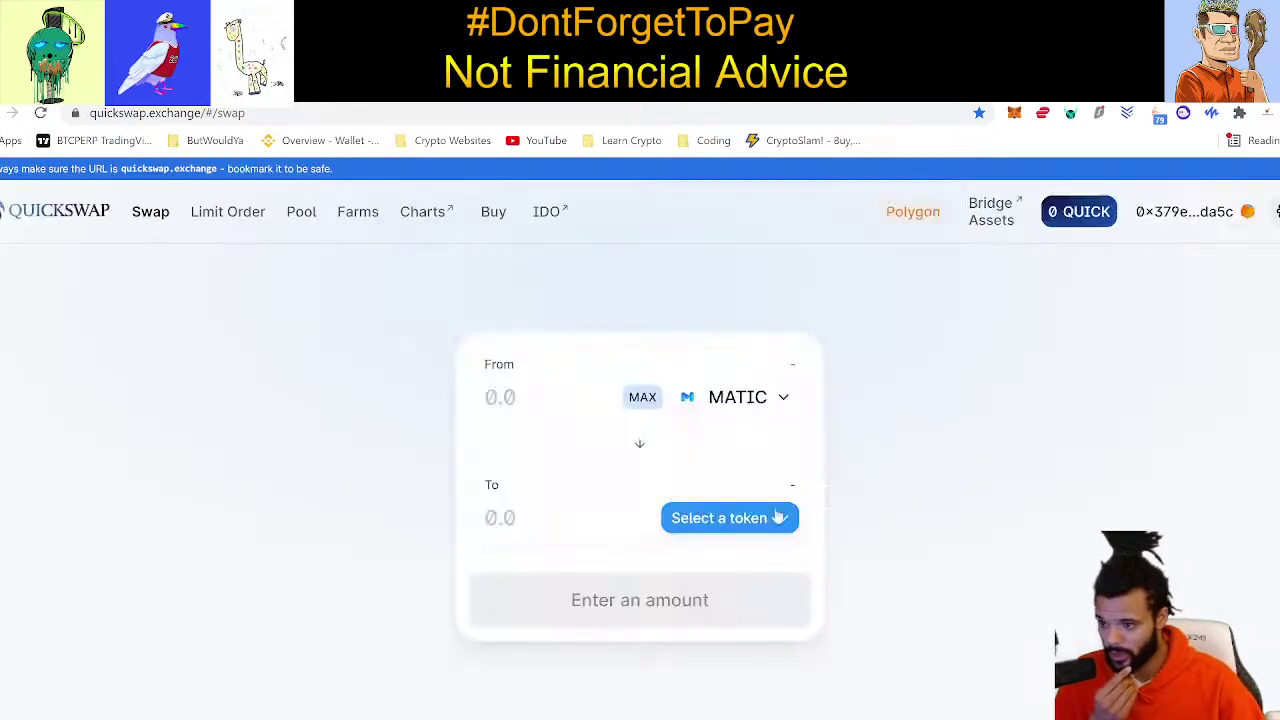
# Set up a swap of .44444 MATIC to USDC, finding the receiving token by searching for usd
pyautogui.click(737, 517)
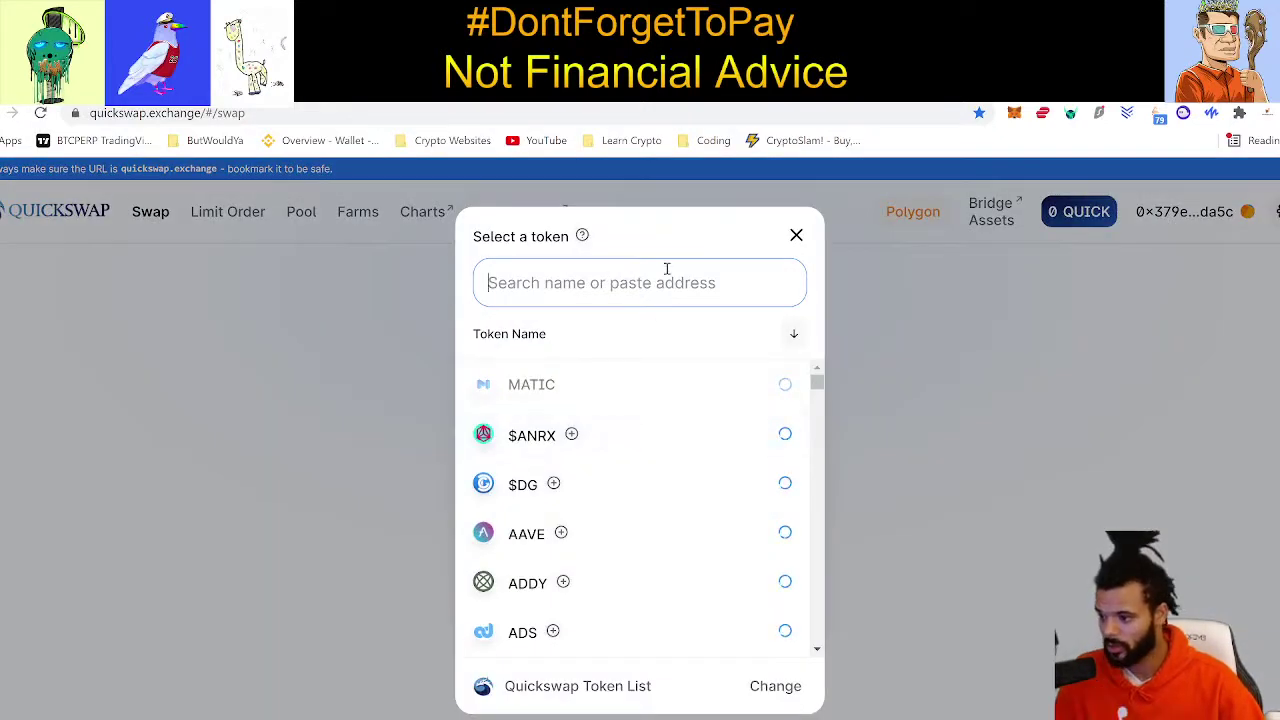
pyautogui.write('usd')
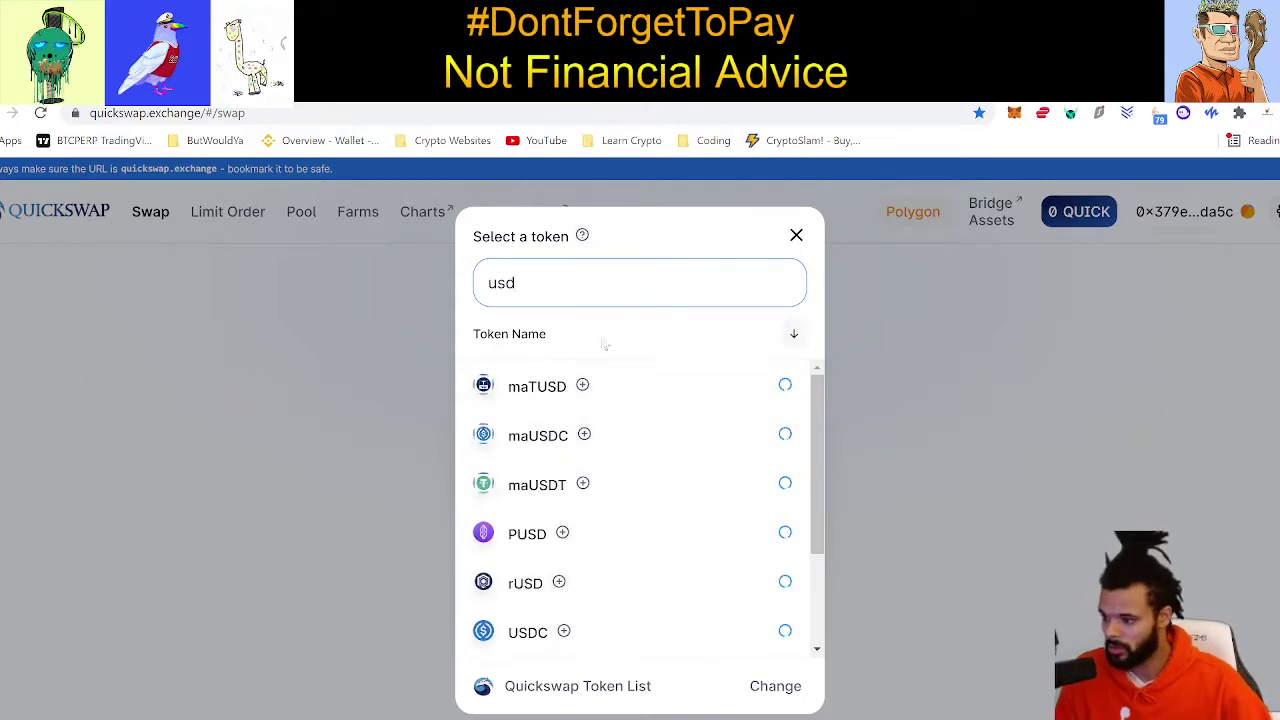
pyautogui.click(525, 640)
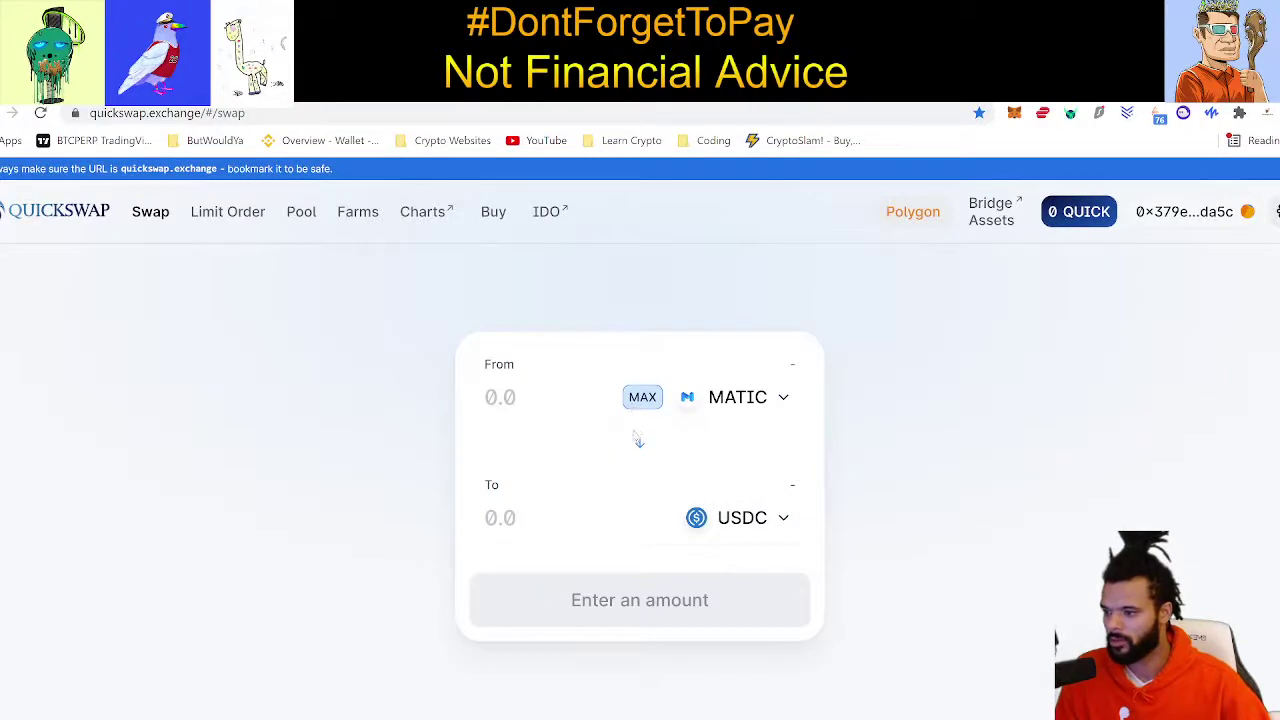
pyautogui.click(488, 400)
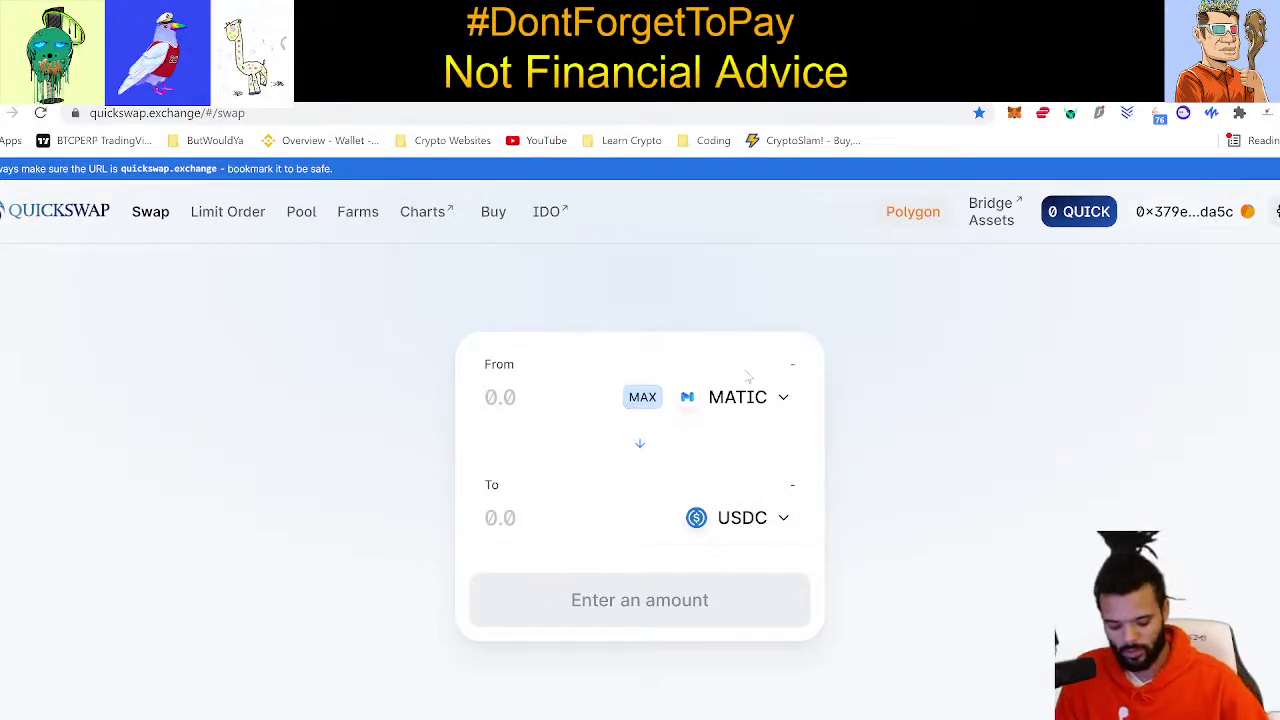
pyautogui.write('.')
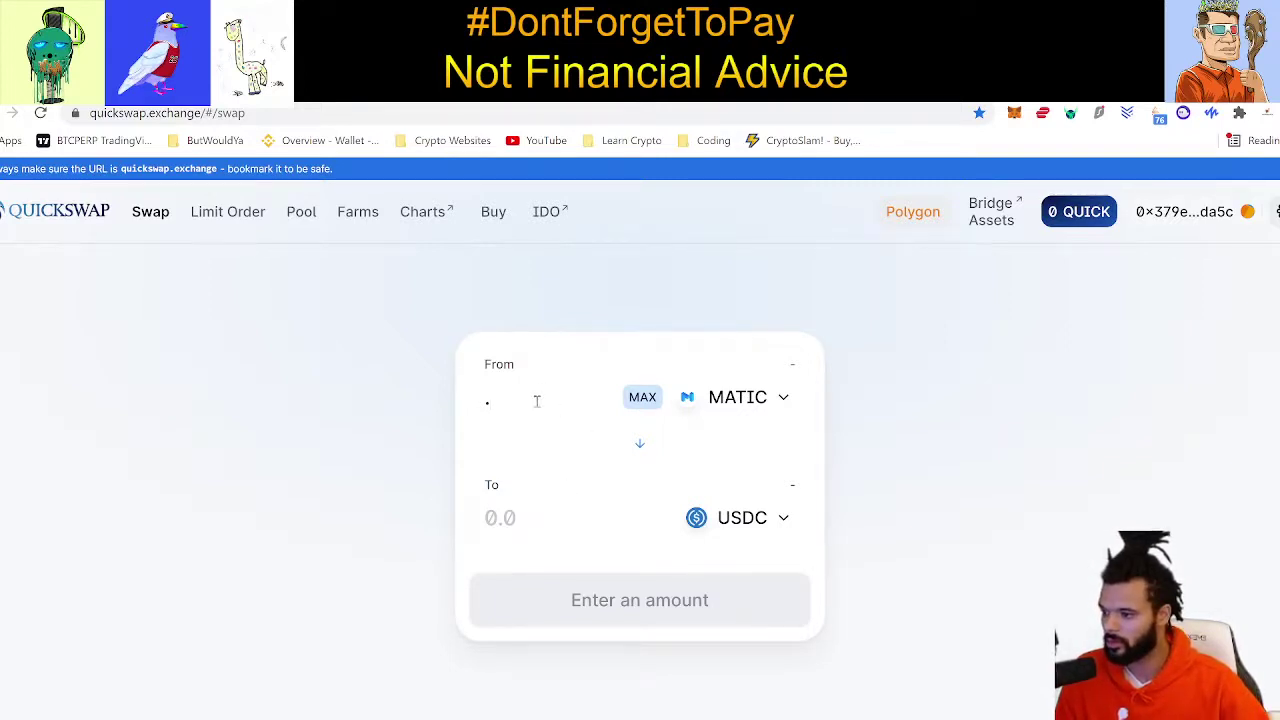
pyautogui.write('44444')
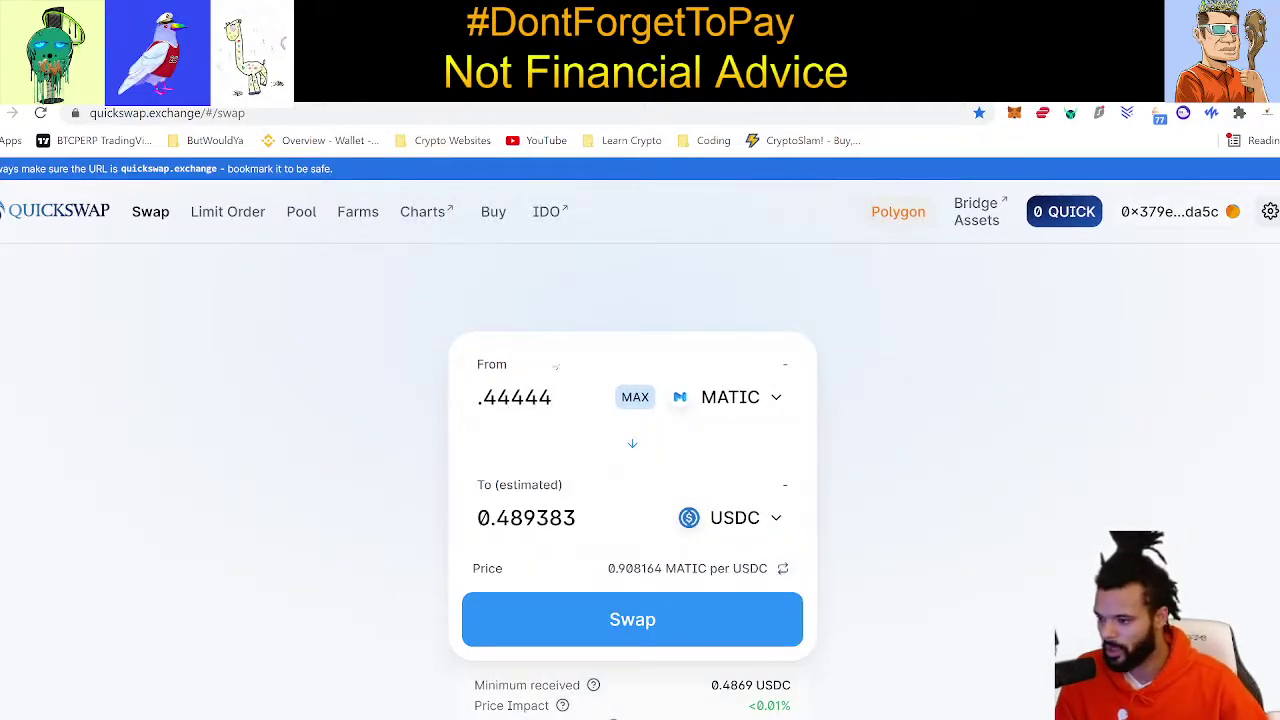
# Submit and confirm the MATIC to USDC swap to examine the wallet's suggested gas fee, then reject the transaction and close the dialog
pyautogui.click(592, 628)
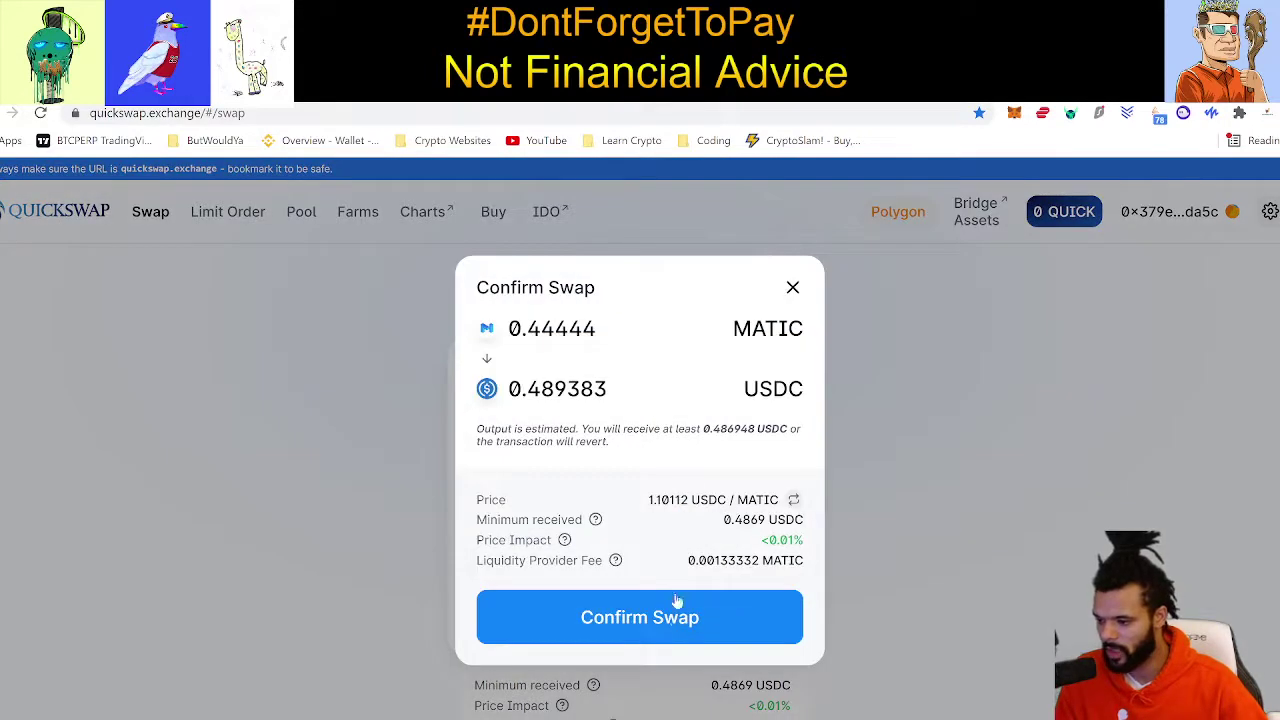
pyautogui.click(676, 600)
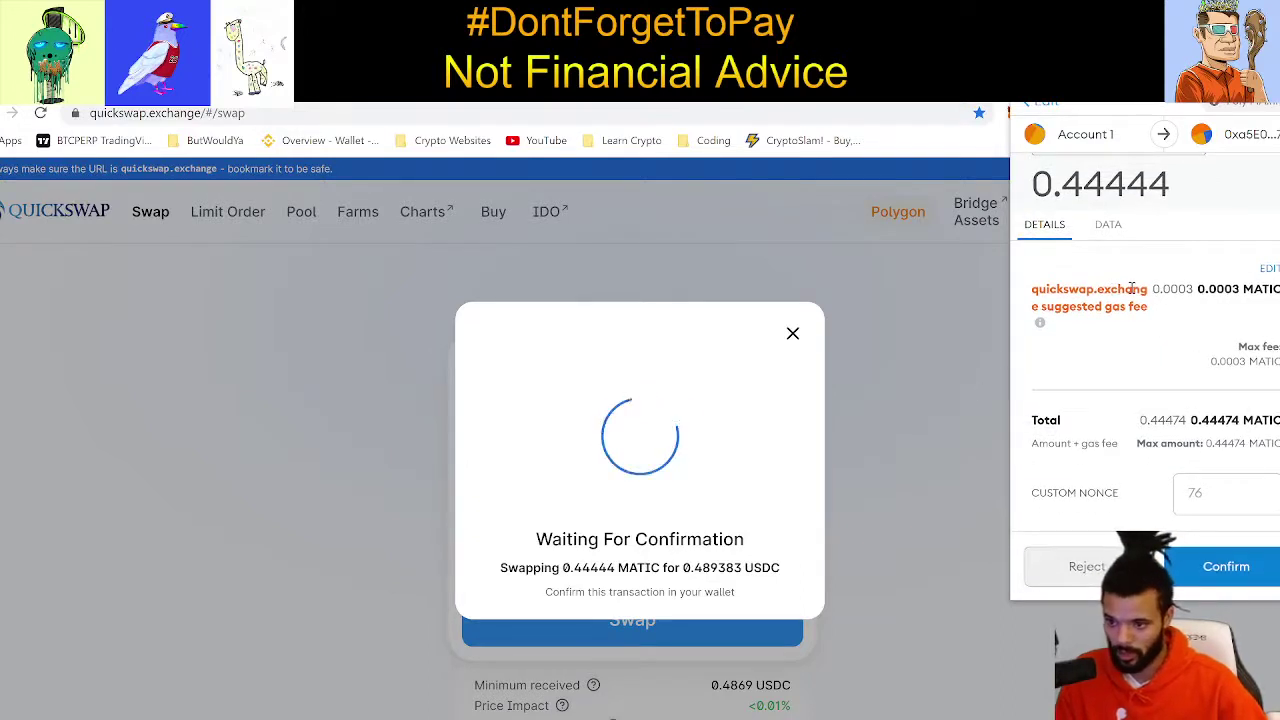
pyautogui.moveTo(1132, 288); pyautogui.dragTo(1205, 300)
pyautogui.click(1162, 288)
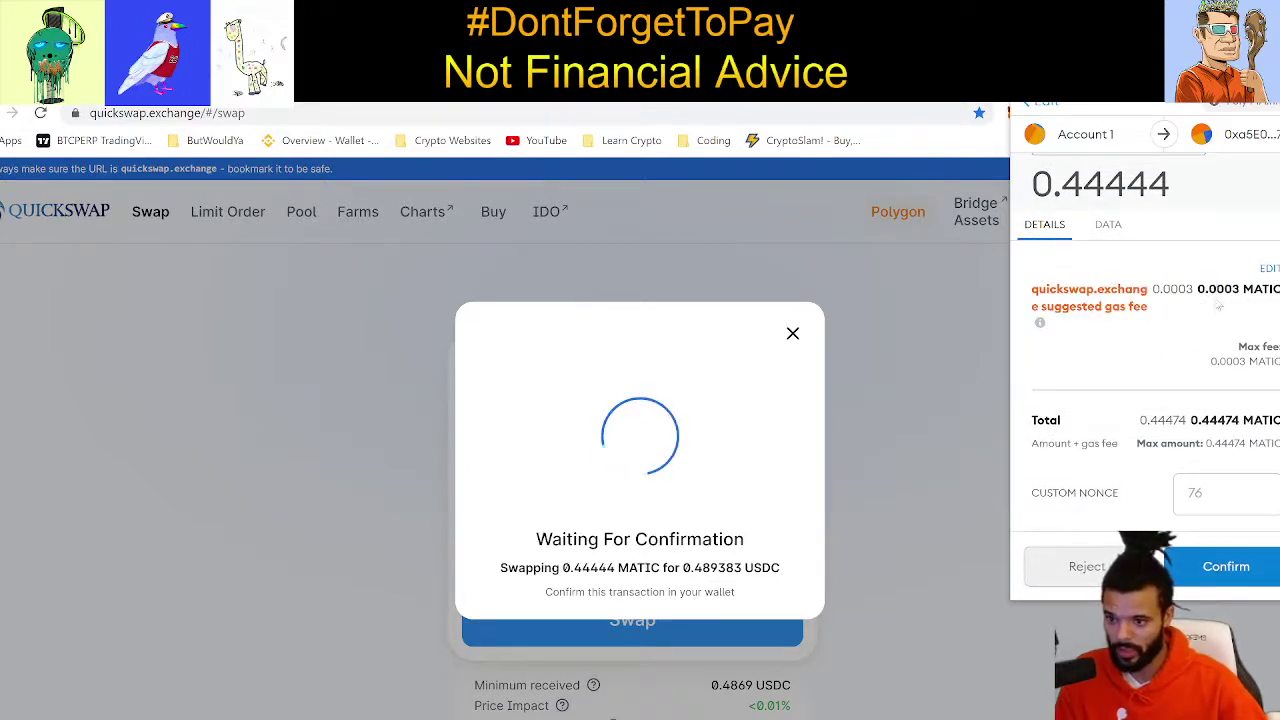
pyautogui.doubleClick(1162, 288)
pyautogui.click(1162, 288)
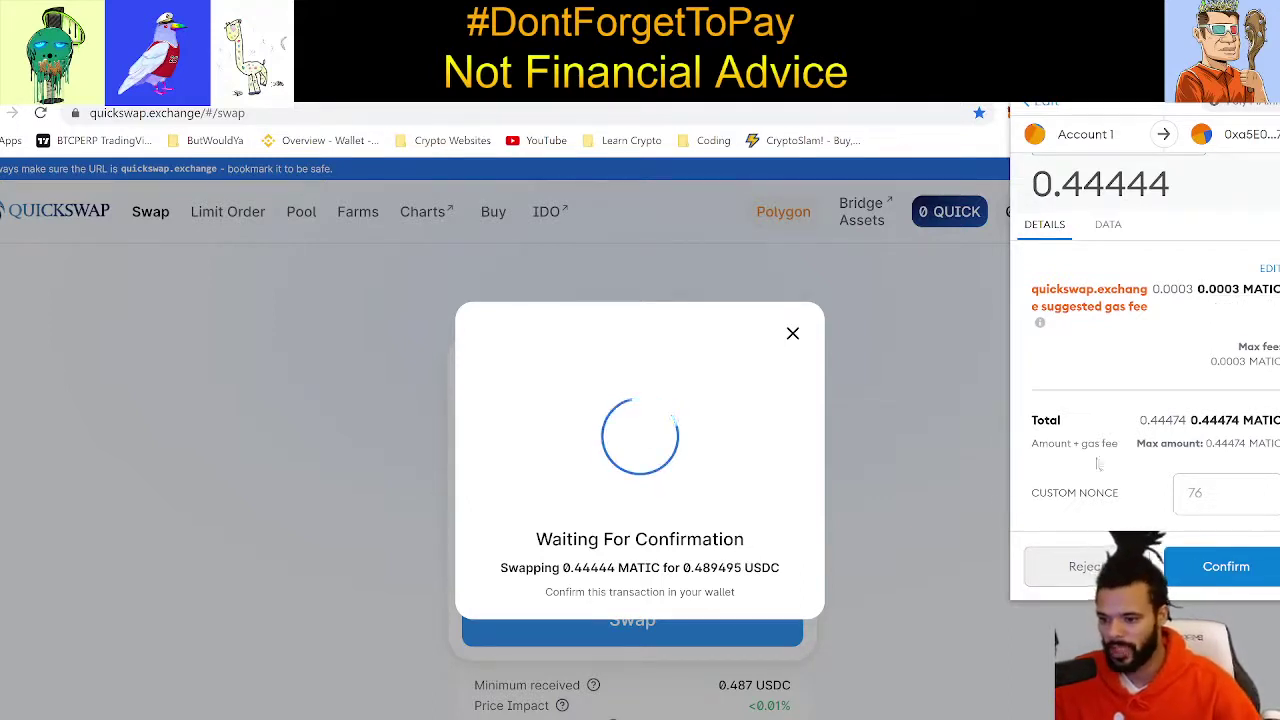
pyautogui.click(1083, 575)
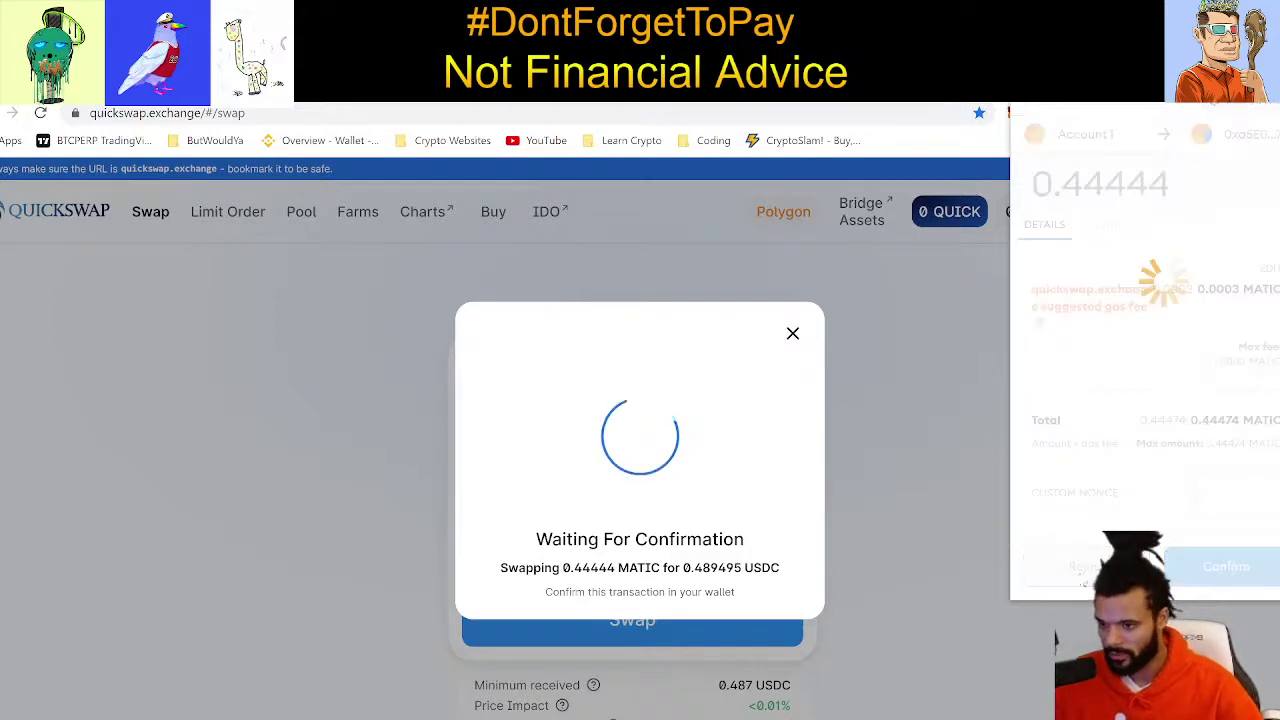
pyautogui.click(792, 332)
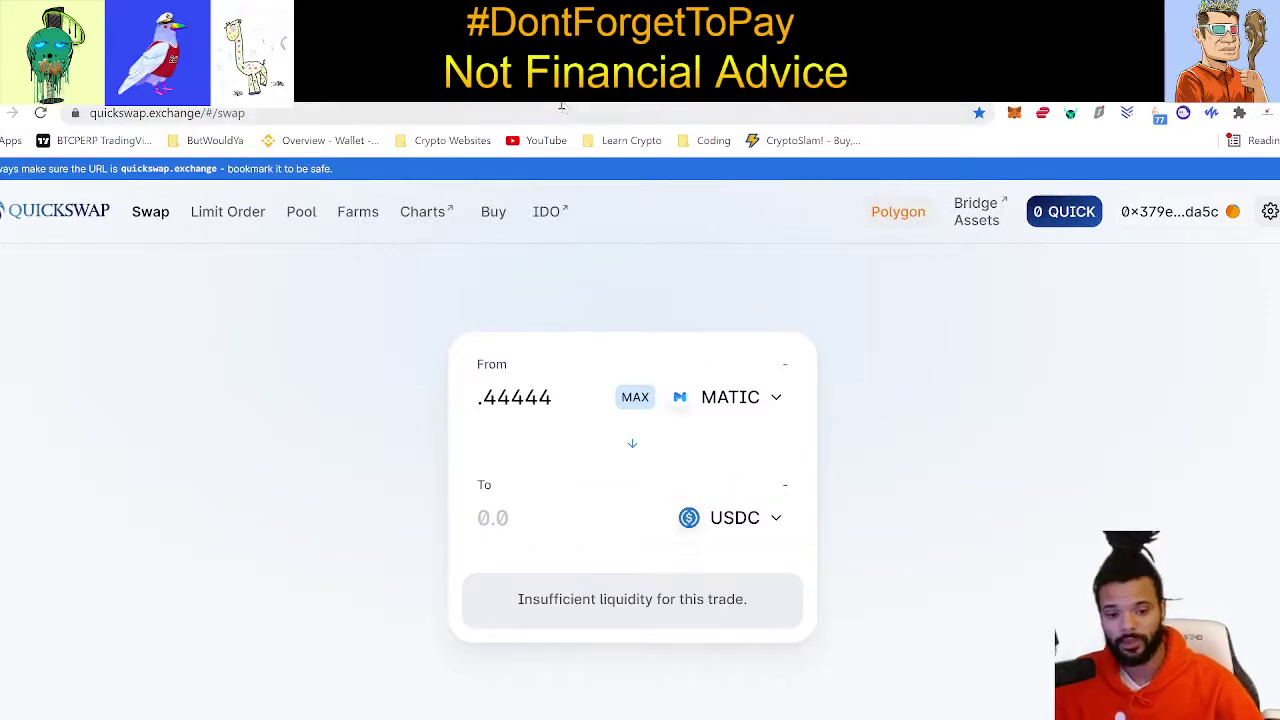
# Revisit Uniswap briefly, then go to PancakeSwap and connect the MetaMask wallet, allowing its switch to BSC Mainnet
pyautogui.click(500, 84)
pyautogui.click(590, 84)
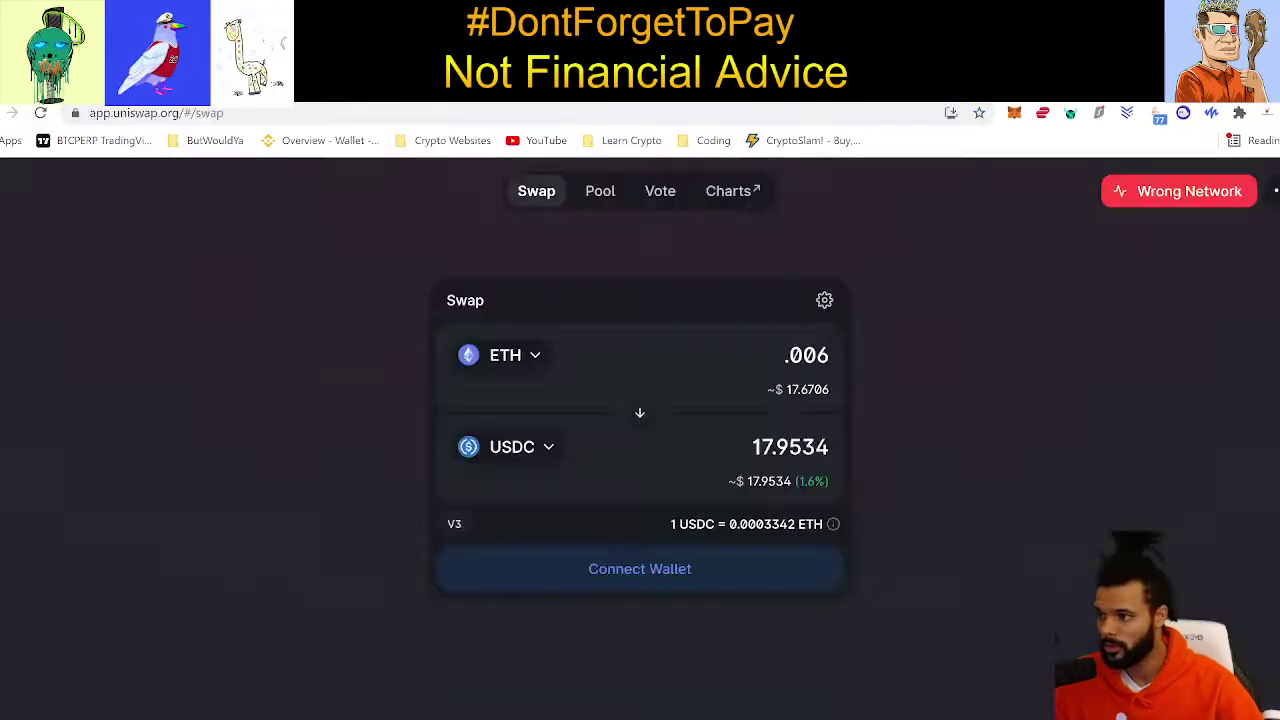
pyautogui.click(550, 84)
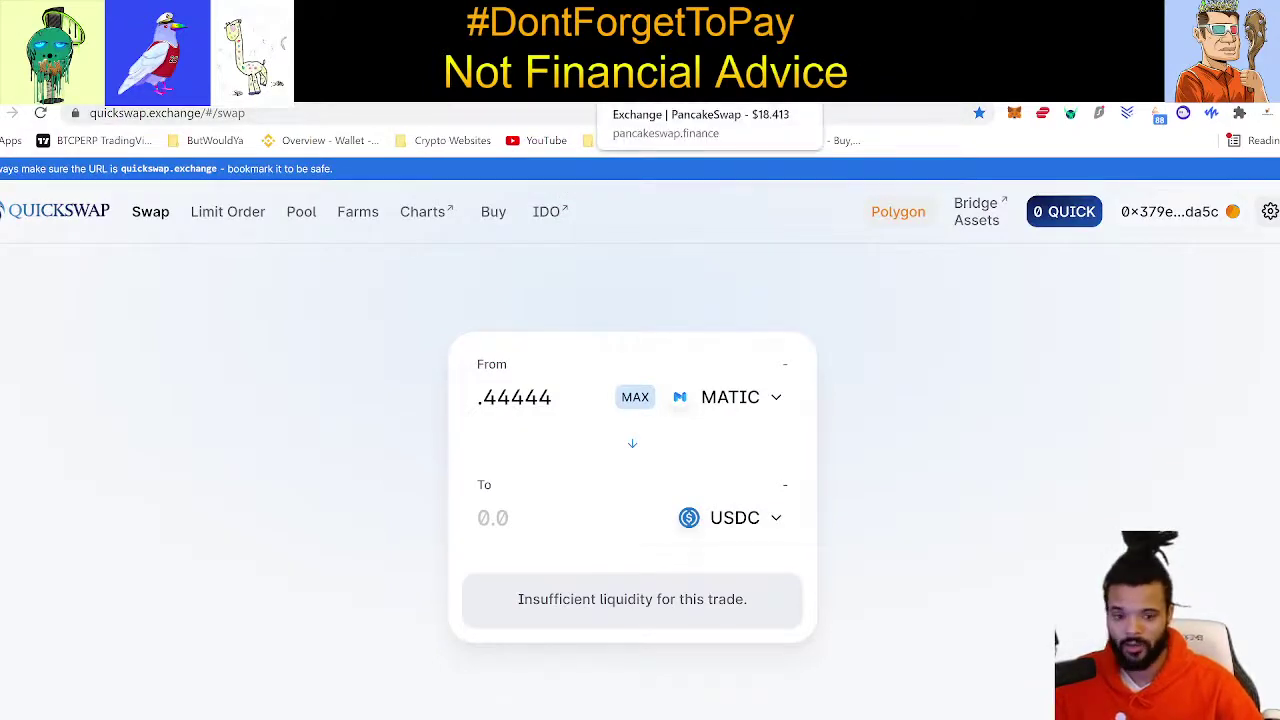
pyautogui.click(660, 84)
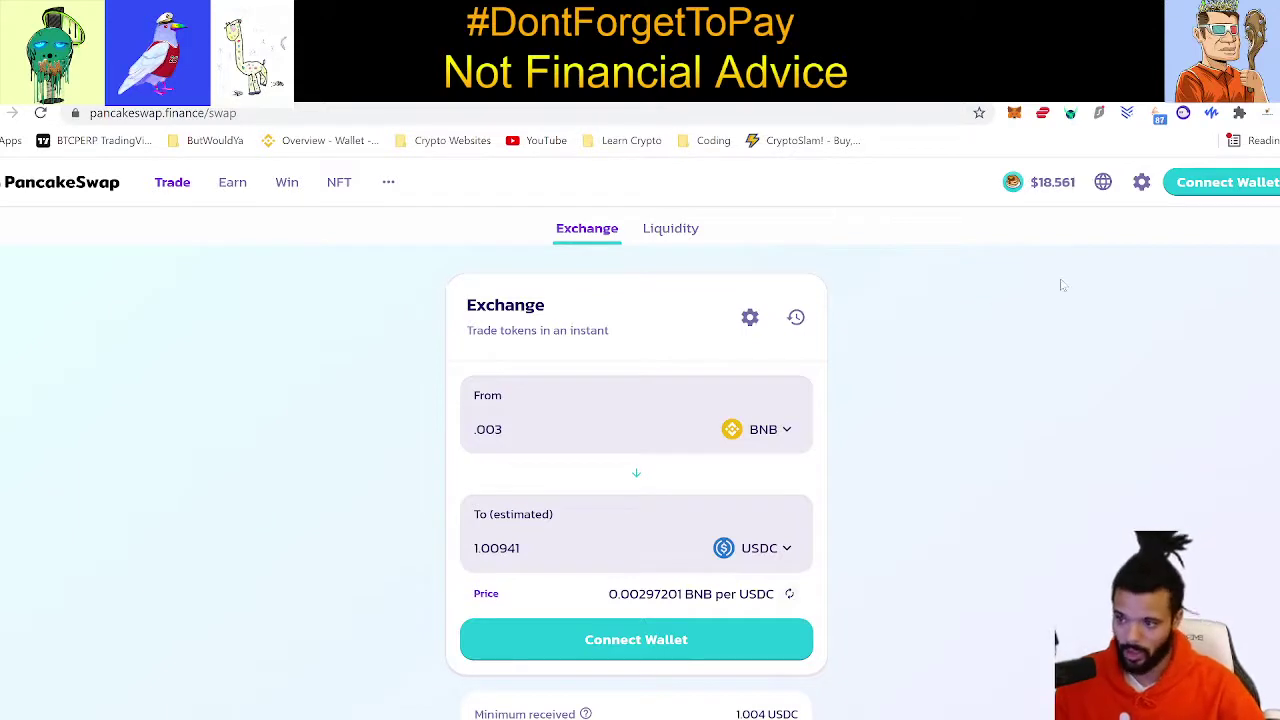
pyautogui.click(1230, 190)
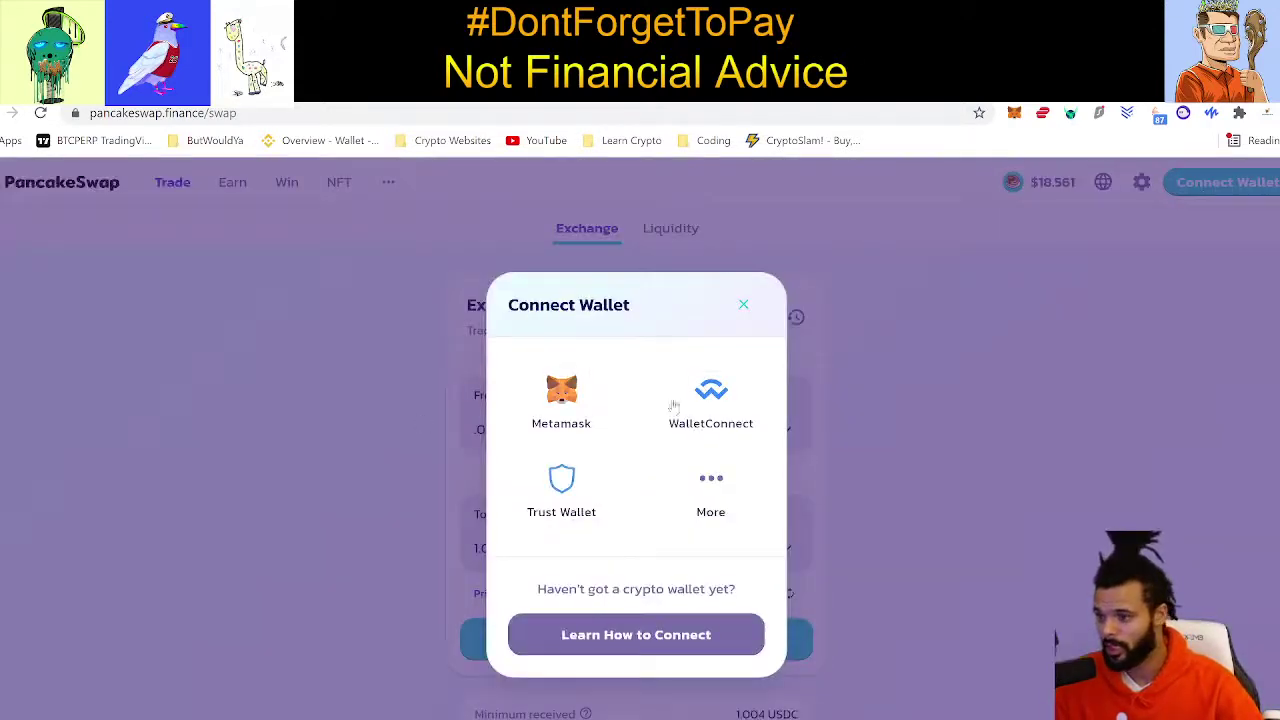
pyautogui.click(592, 408)
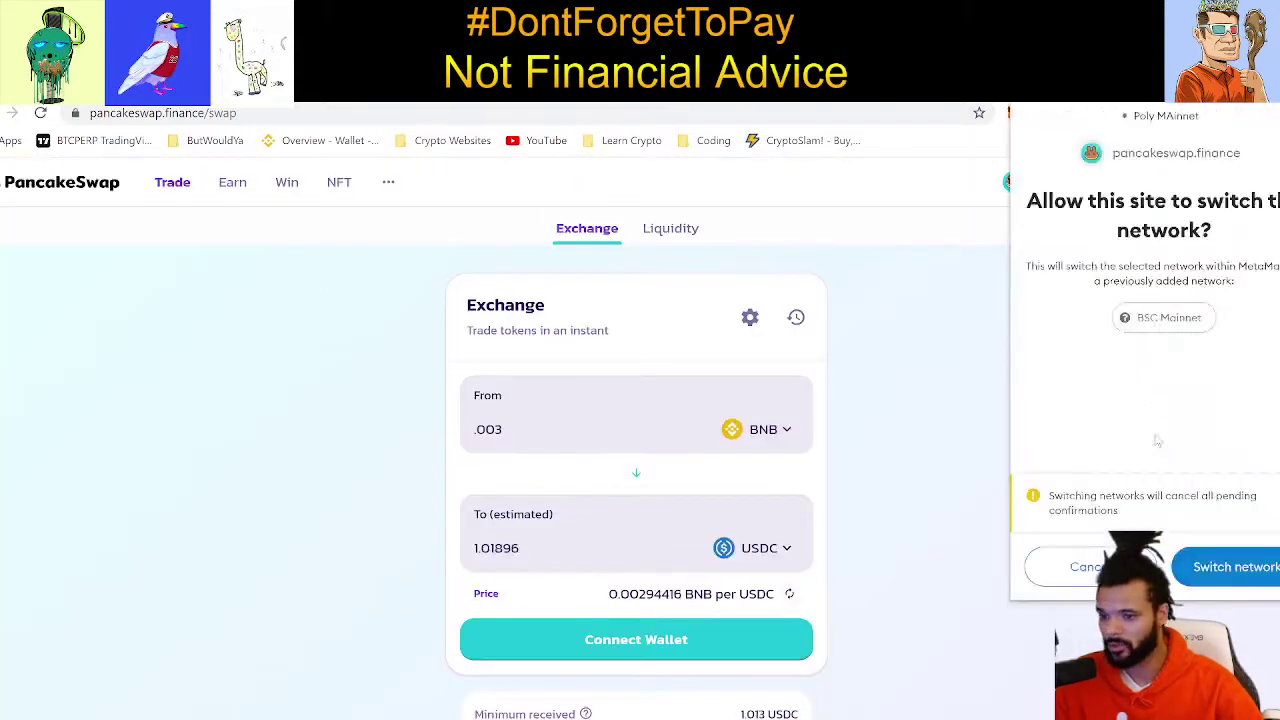
pyautogui.click(1228, 567)
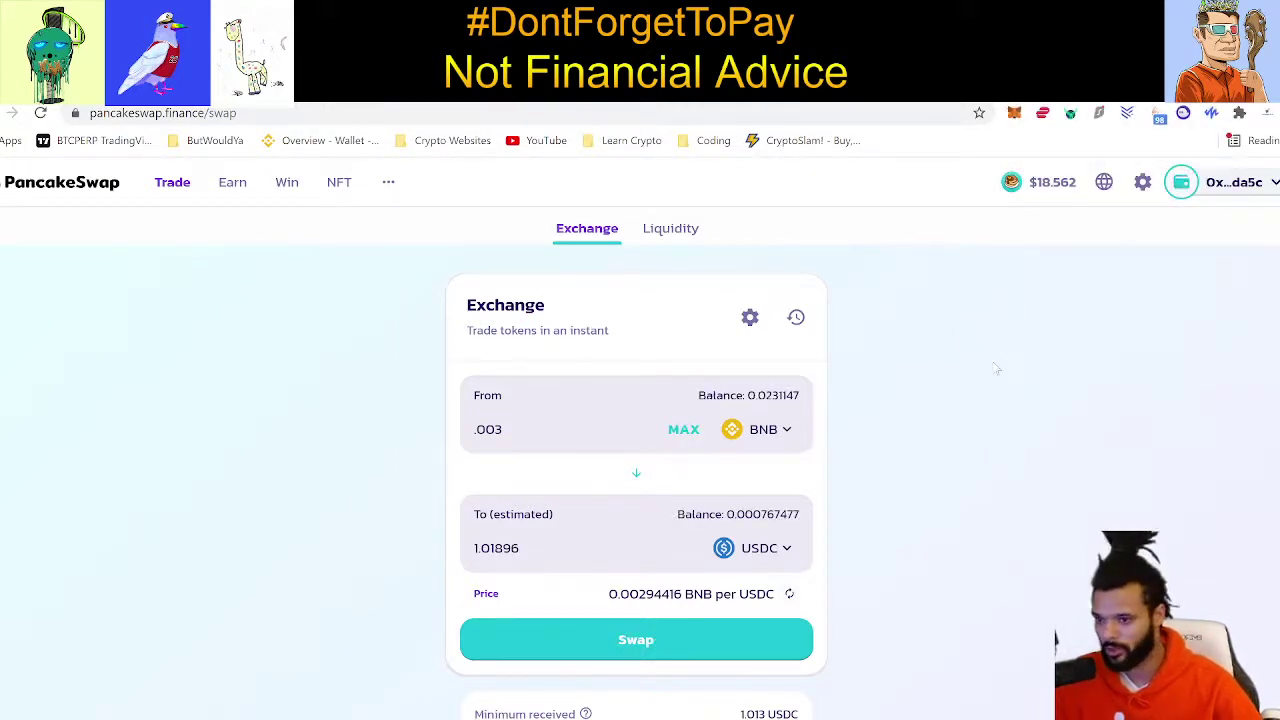
# Re-enter .003 as the BNB amount to swap for USDC
pyautogui.moveTo(563, 429); pyautogui.dragTo(415, 450)
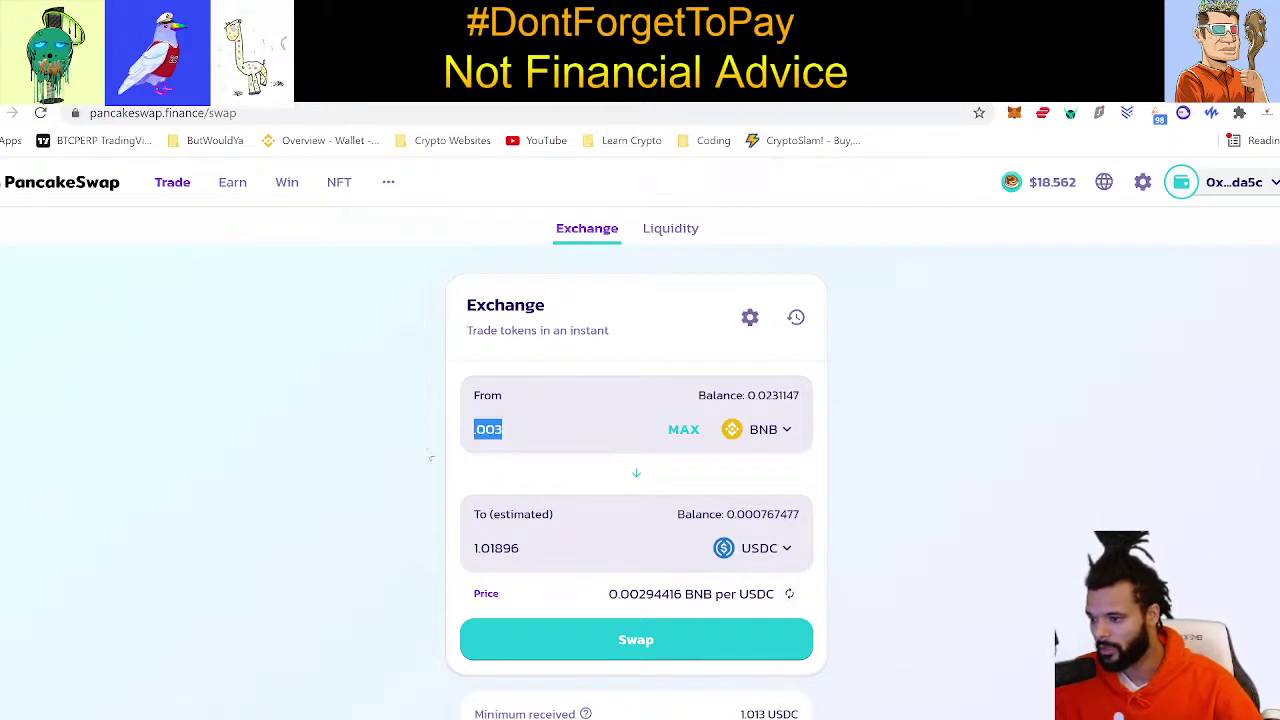
pyautogui.press('BackSpace')
pyautogui.write('.003')
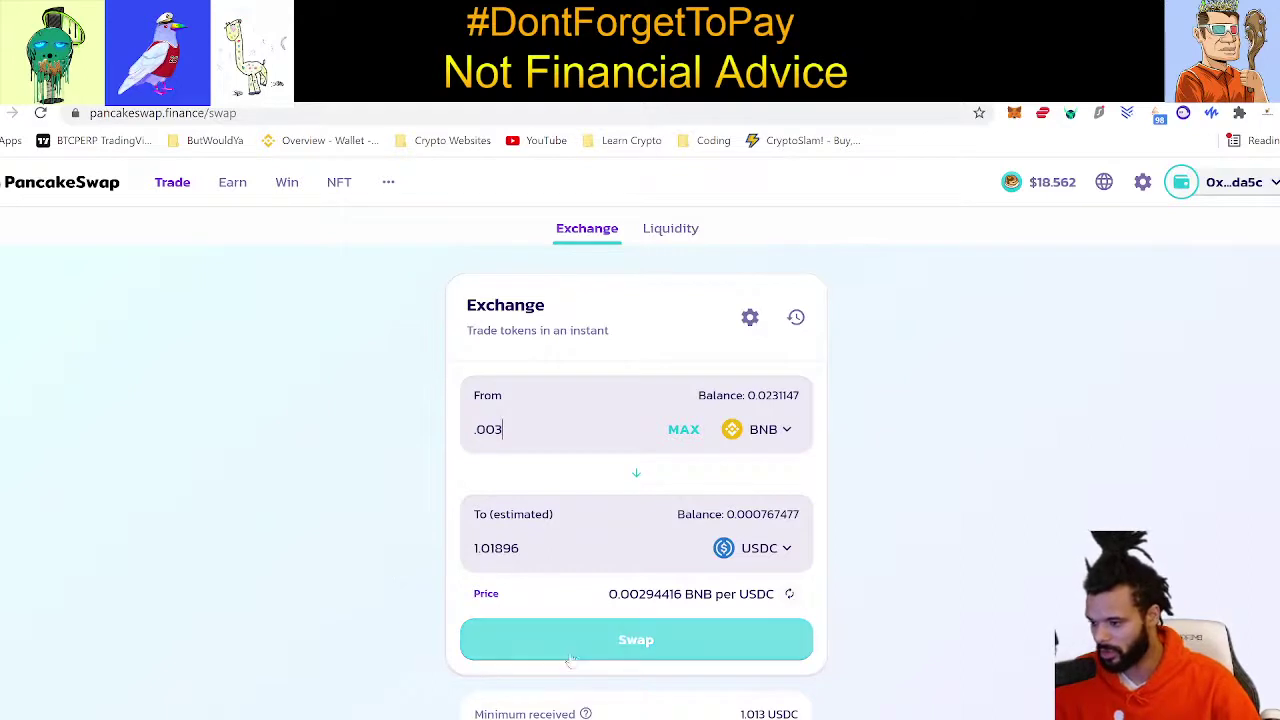
# Submit the BNB to USDC swap to the wallet, then reject the transaction and dismiss the error
pyautogui.click(640, 652)
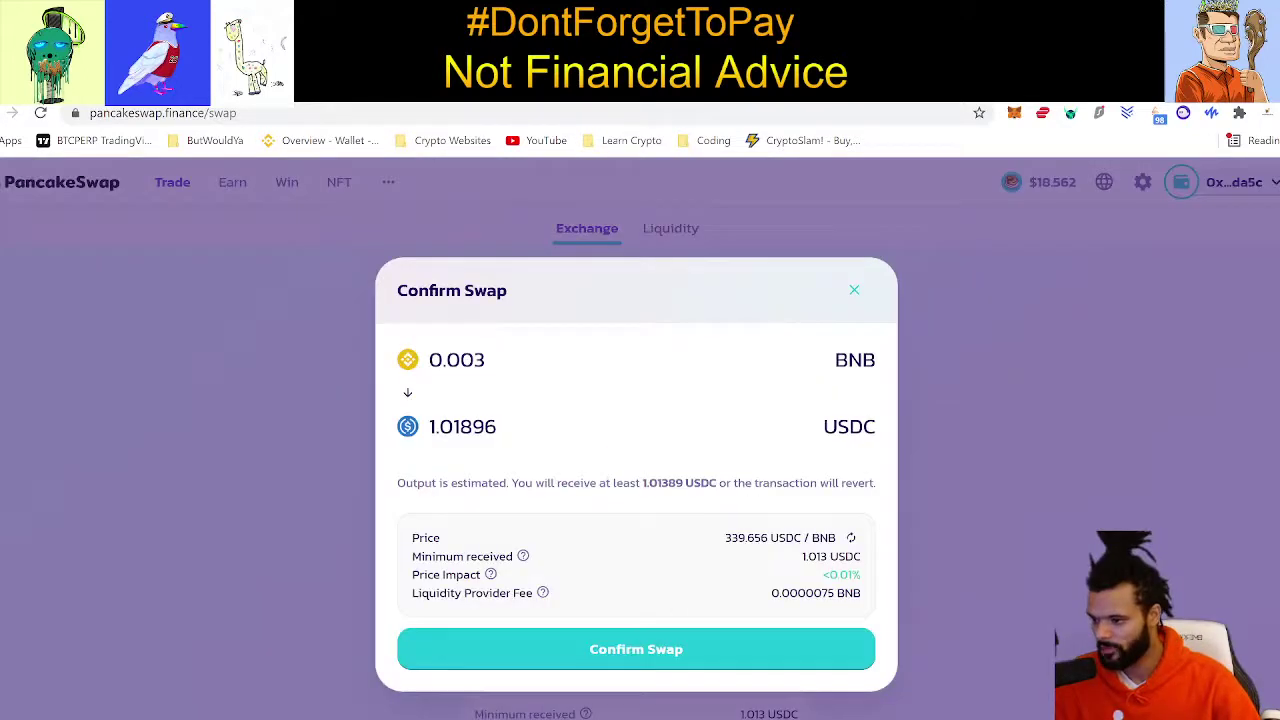
pyautogui.click(745, 650)
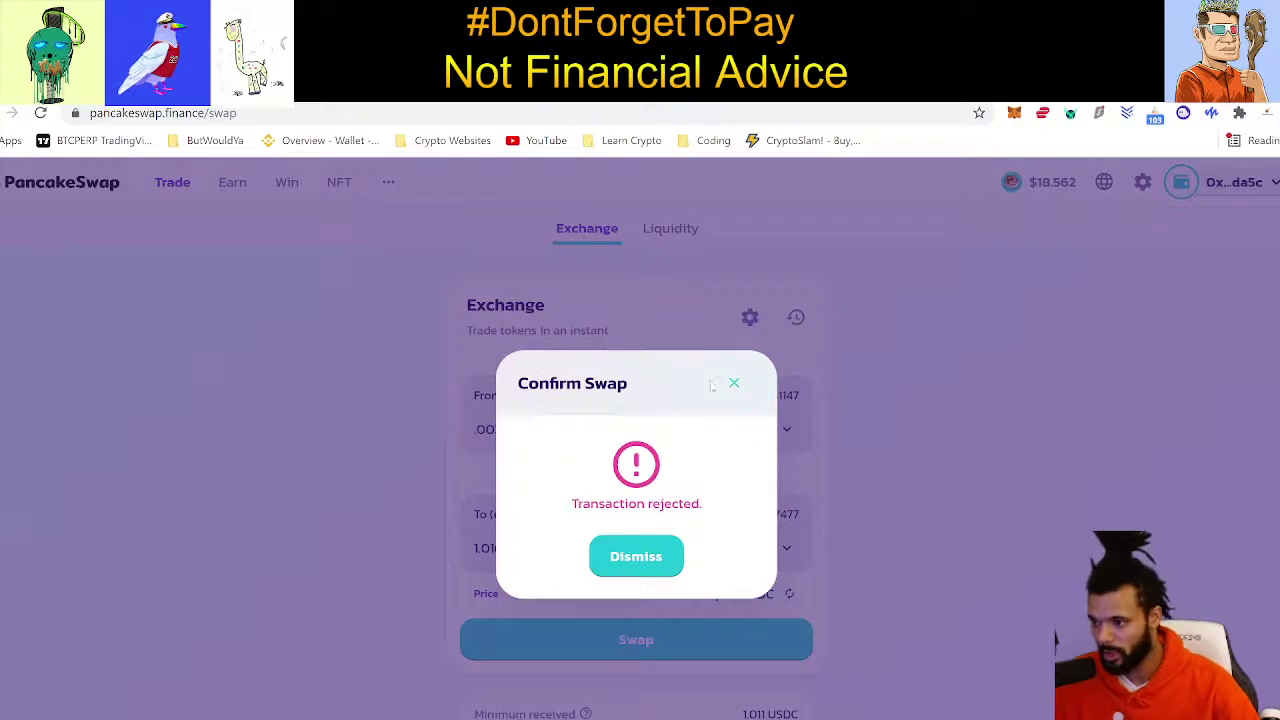
pyautogui.click(733, 384)
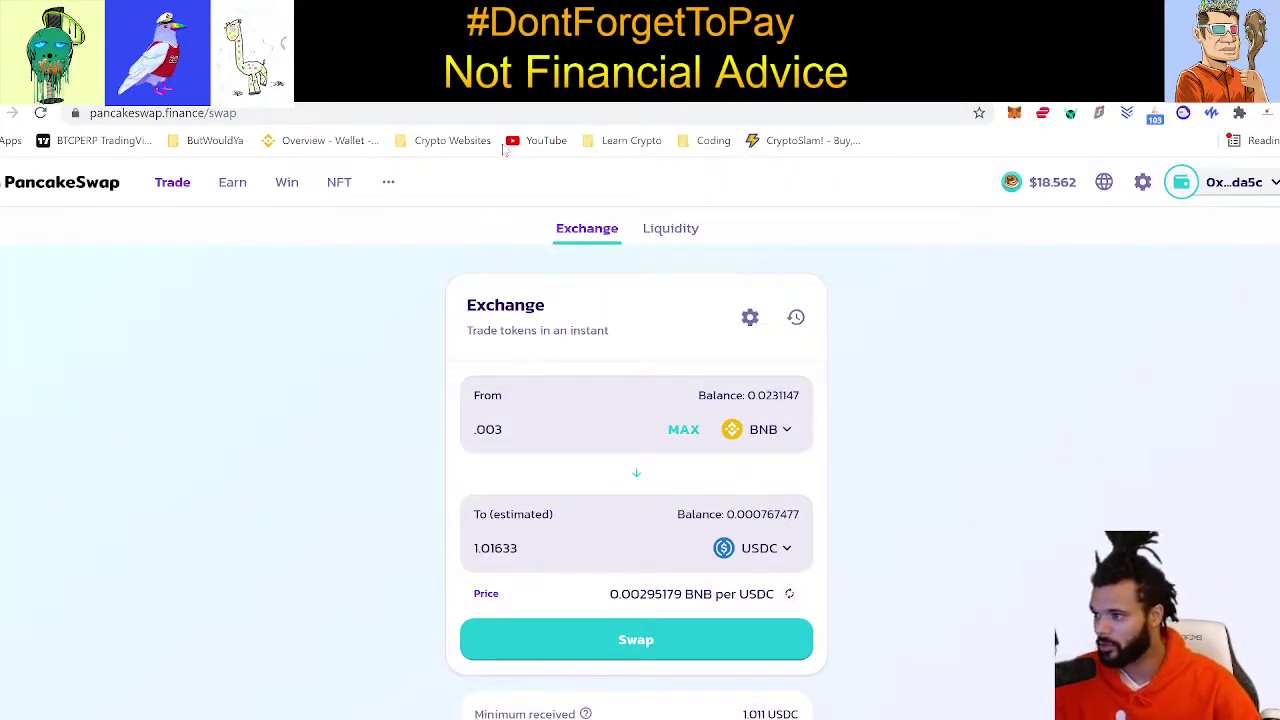
# Go to the uniswap.org home page and highlight its full web address
pyautogui.click(520, 88)
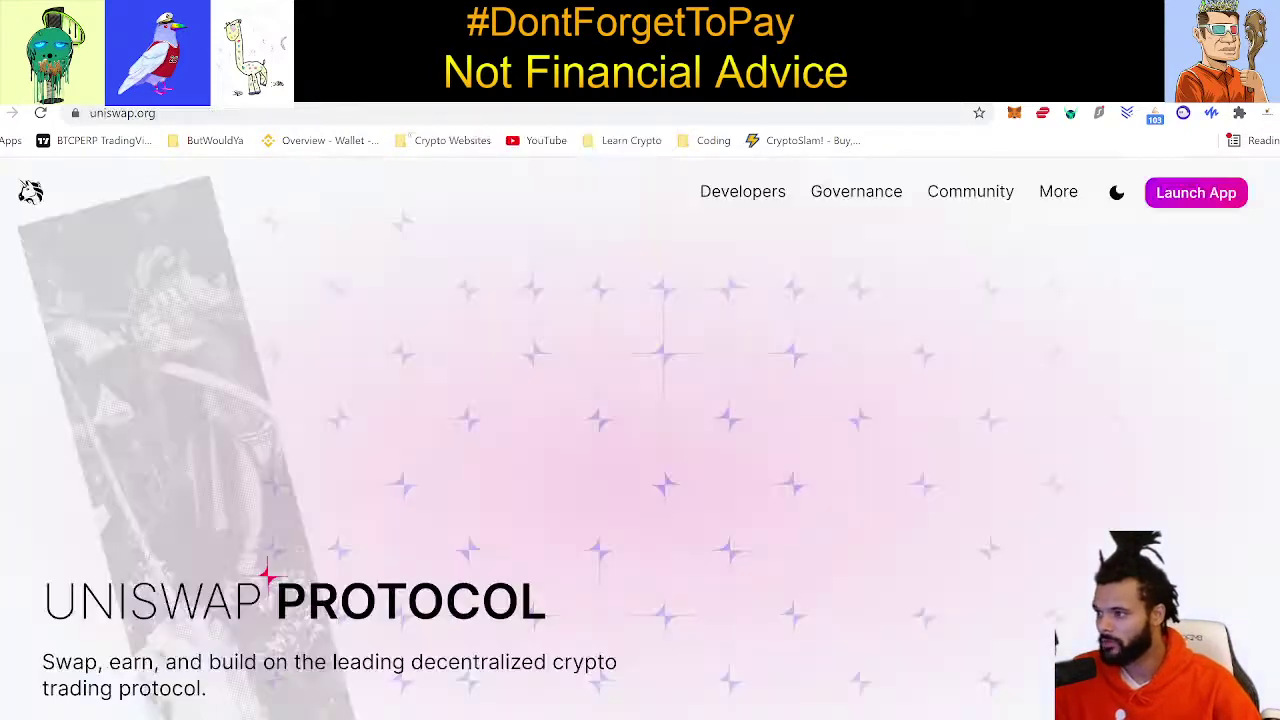
pyautogui.click(361, 113)
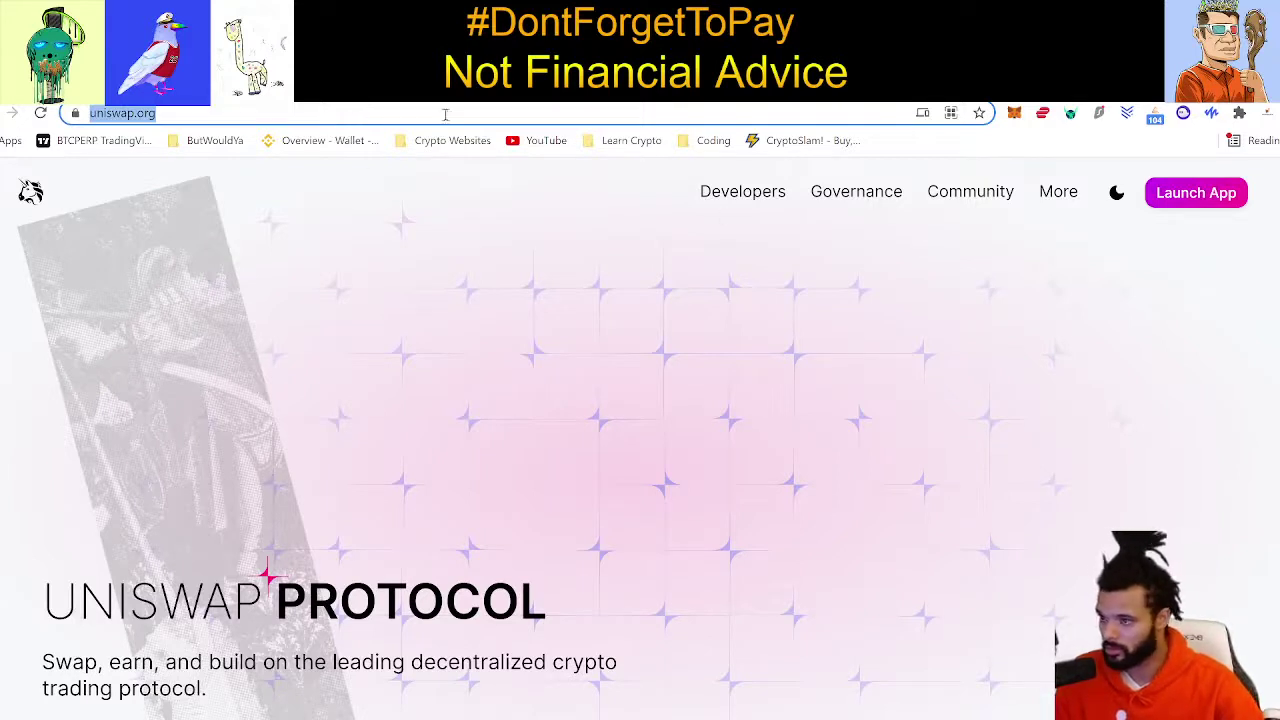
pyautogui.click(403, 106)
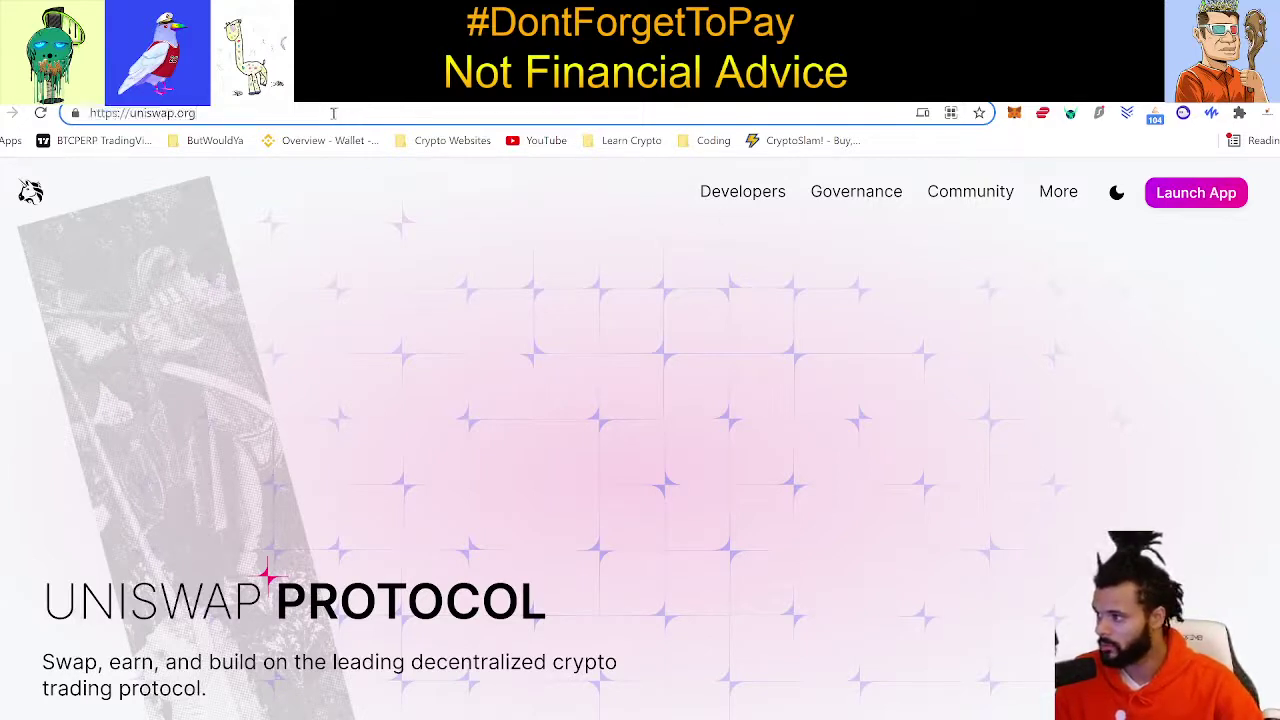
pyautogui.moveTo(290, 115); pyautogui.dragTo(30, 137)
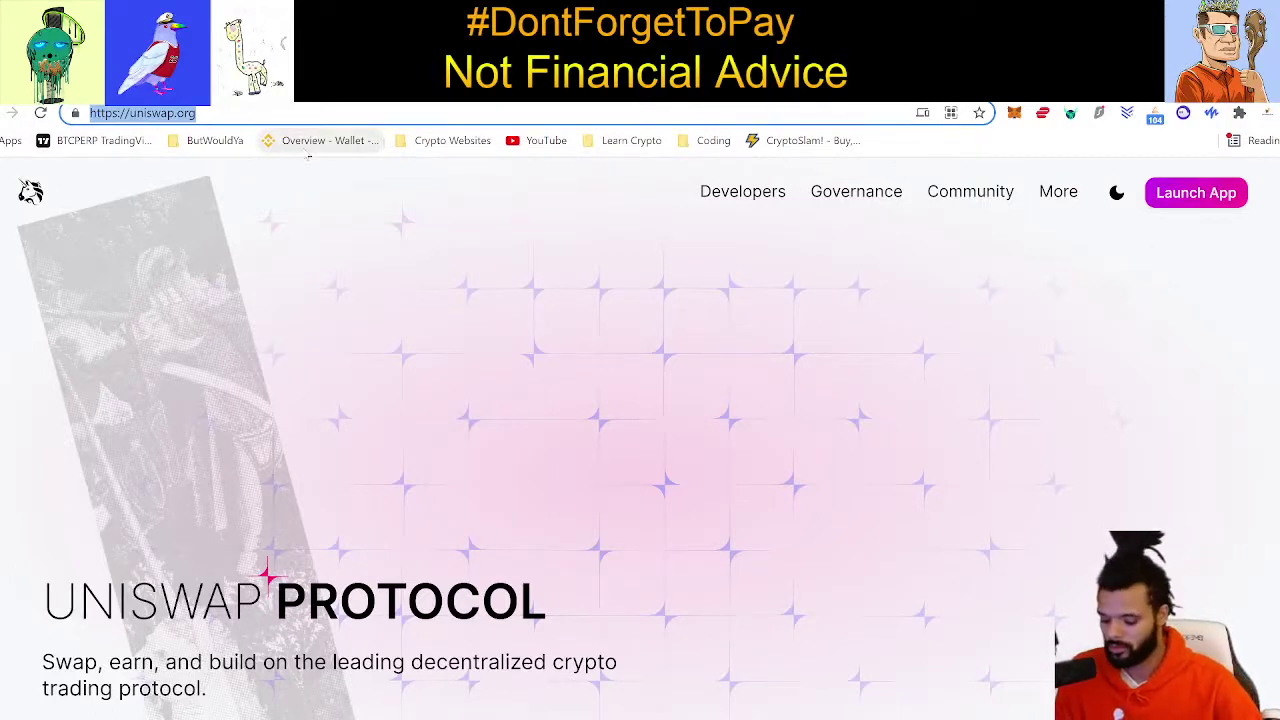
# Open the CoinGecko website from the saved Crypto Websites bookmarks
pyautogui.click(240, 141)
pyautogui.moveTo(452, 140)
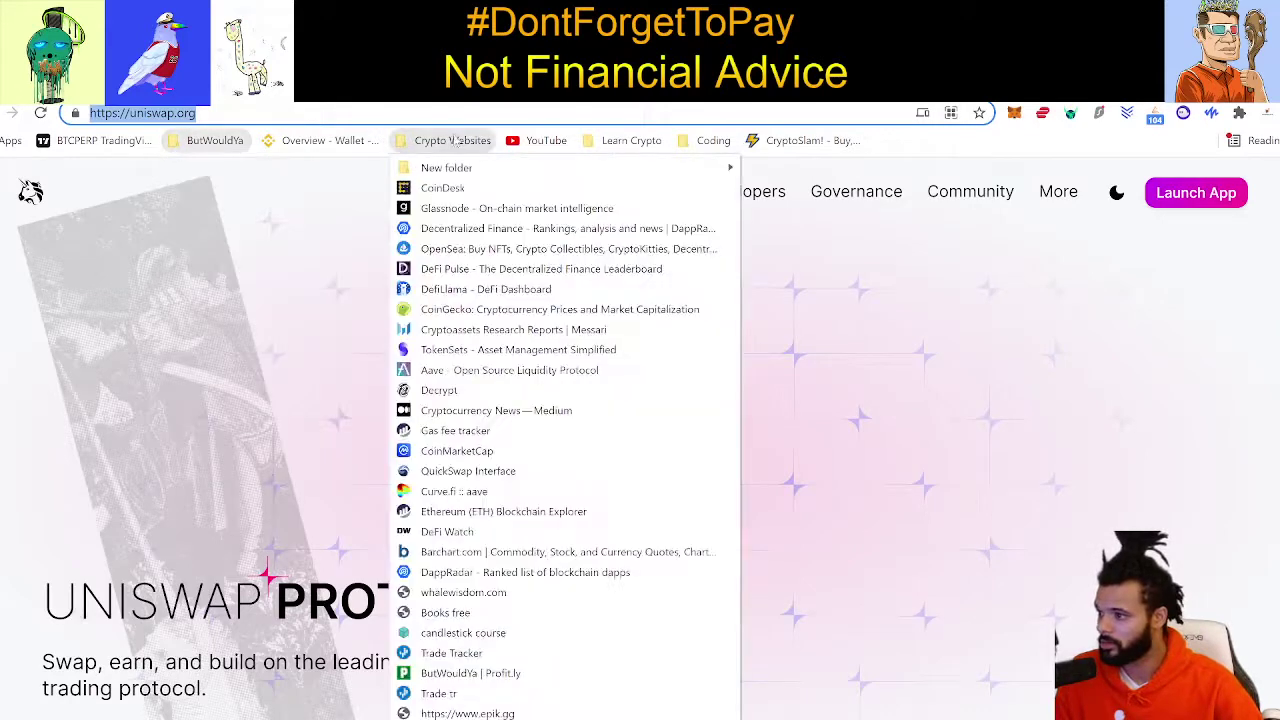
pyautogui.click(583, 306)
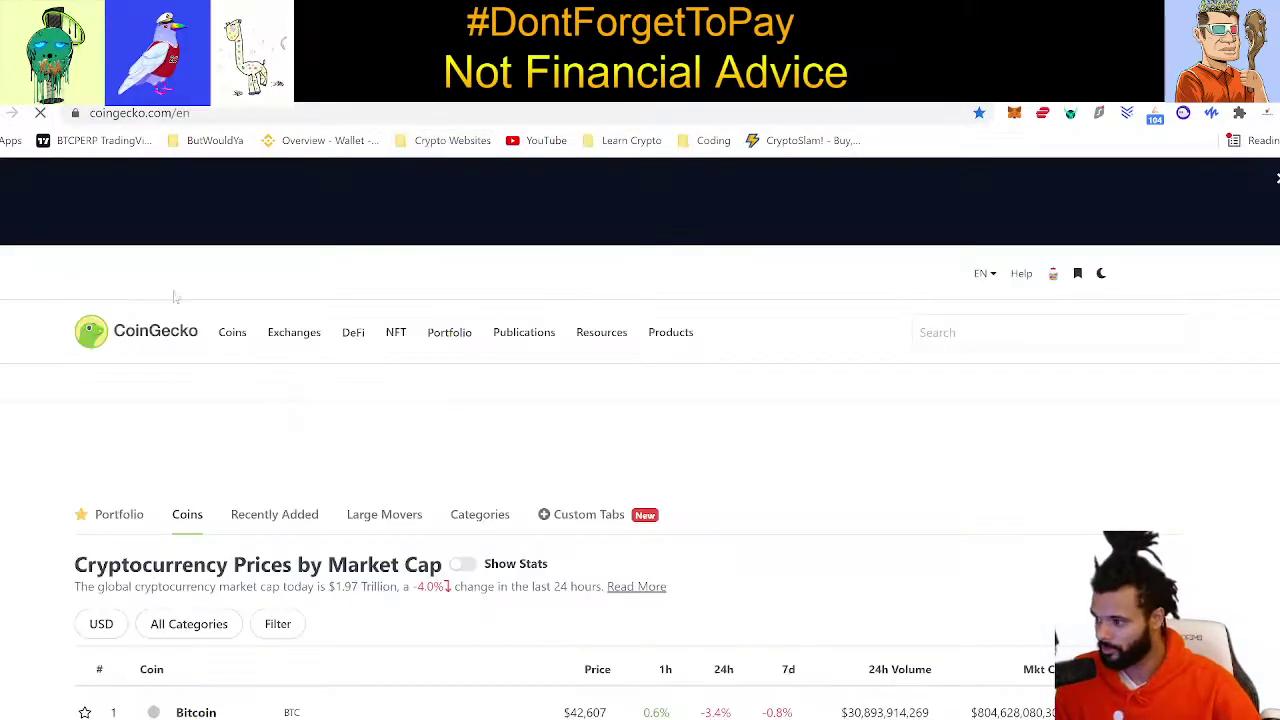
# Find PancakeSwap in CoinGecko's market-cap ranking and open its coin page at the Info section
pyautogui.scroll(-5, 799, 450)
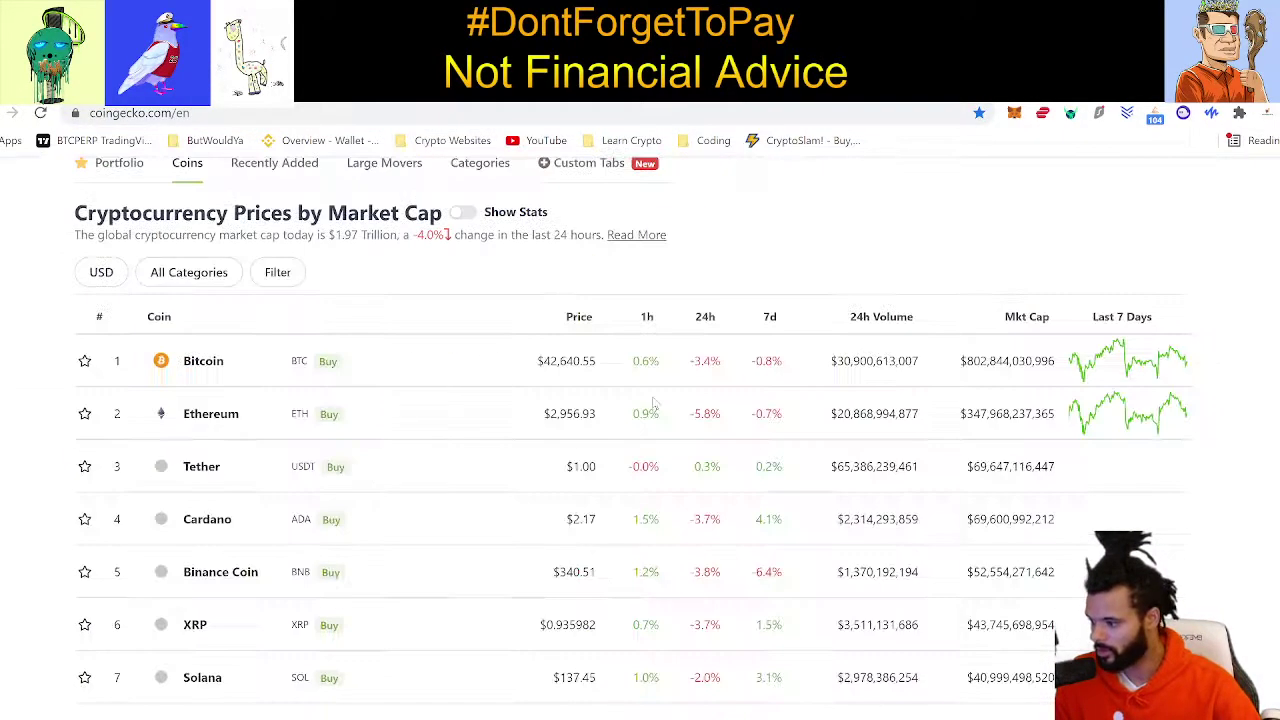
pyautogui.scroll(-2, 372, 612)
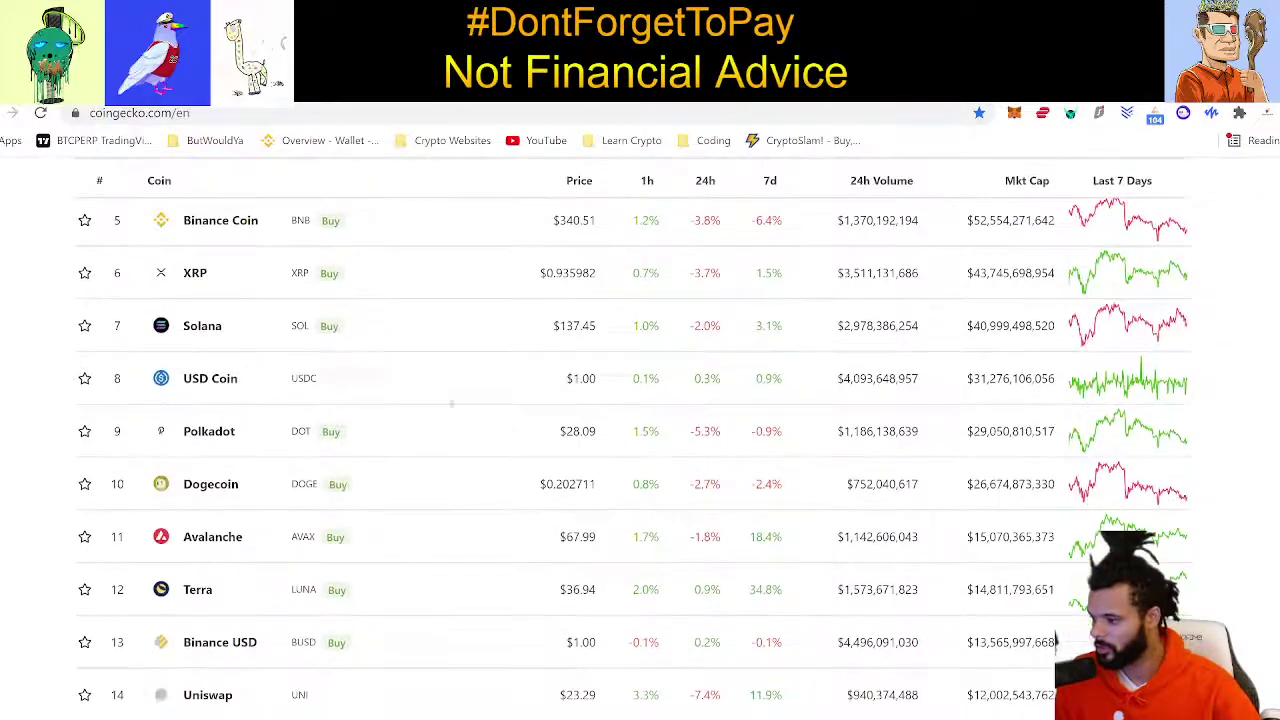
pyautogui.scroll(-1, 372, 612)
pyautogui.scroll(-2, 372, 612)
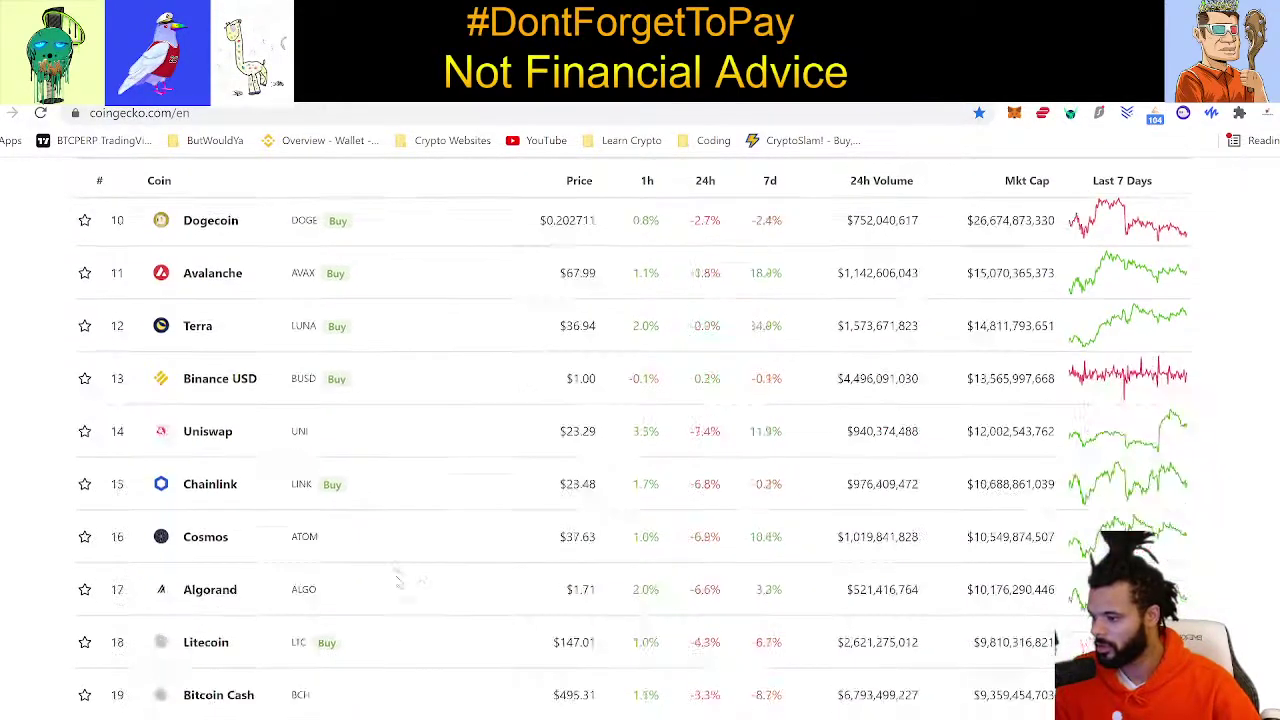
pyautogui.scroll(-3, 350, 590)
pyautogui.scroll(-7, 340, 582)
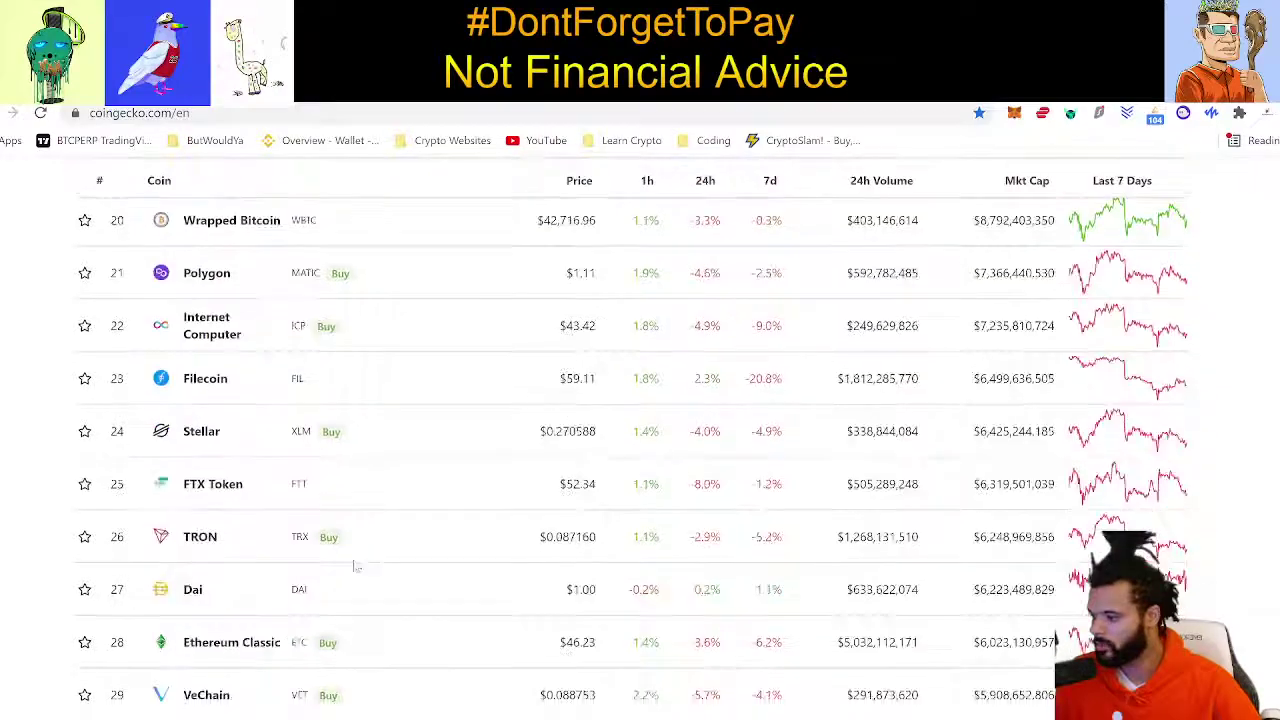
pyautogui.scroll(-3, 375, 511)
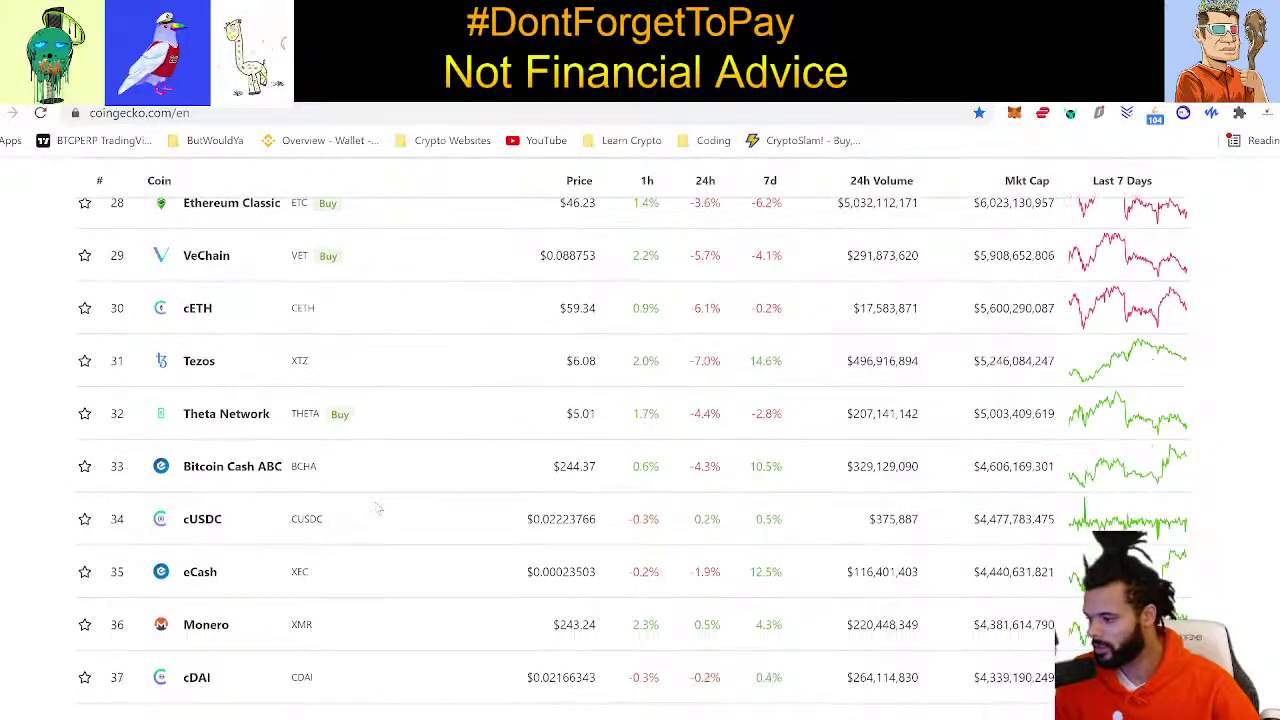
pyautogui.scroll(-3, 273, 580)
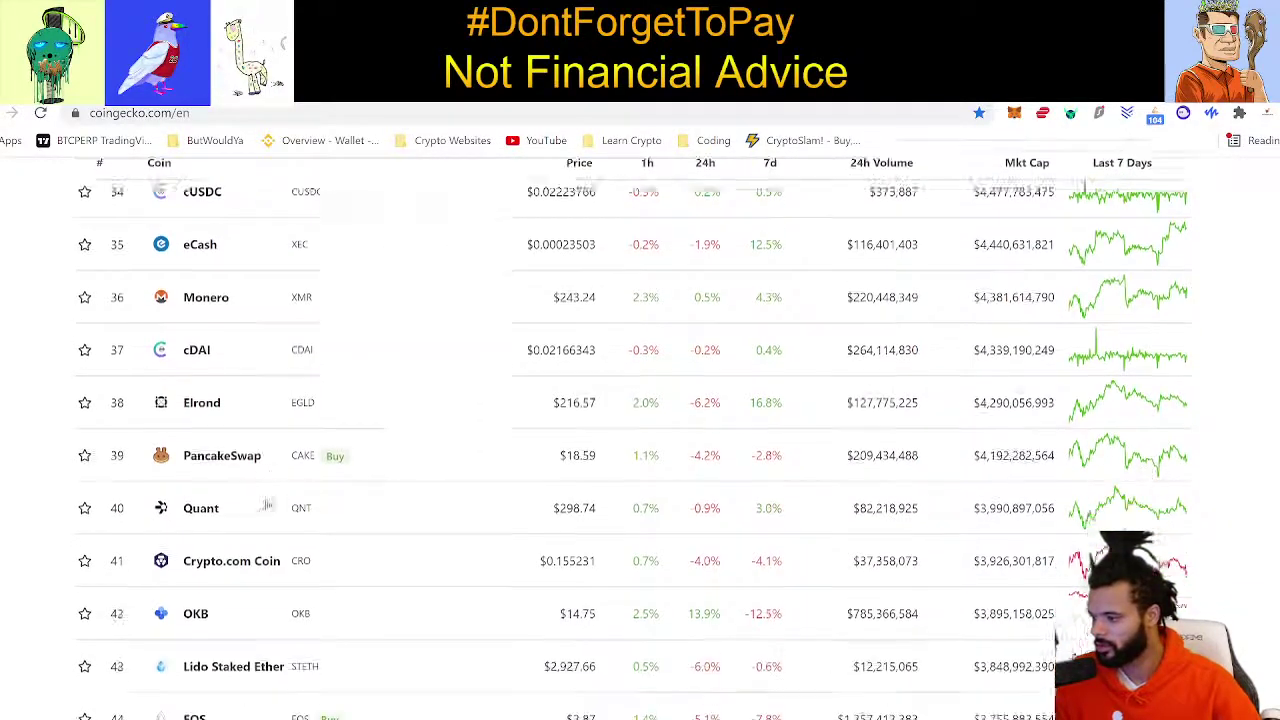
pyautogui.scroll(-2, 220, 430)
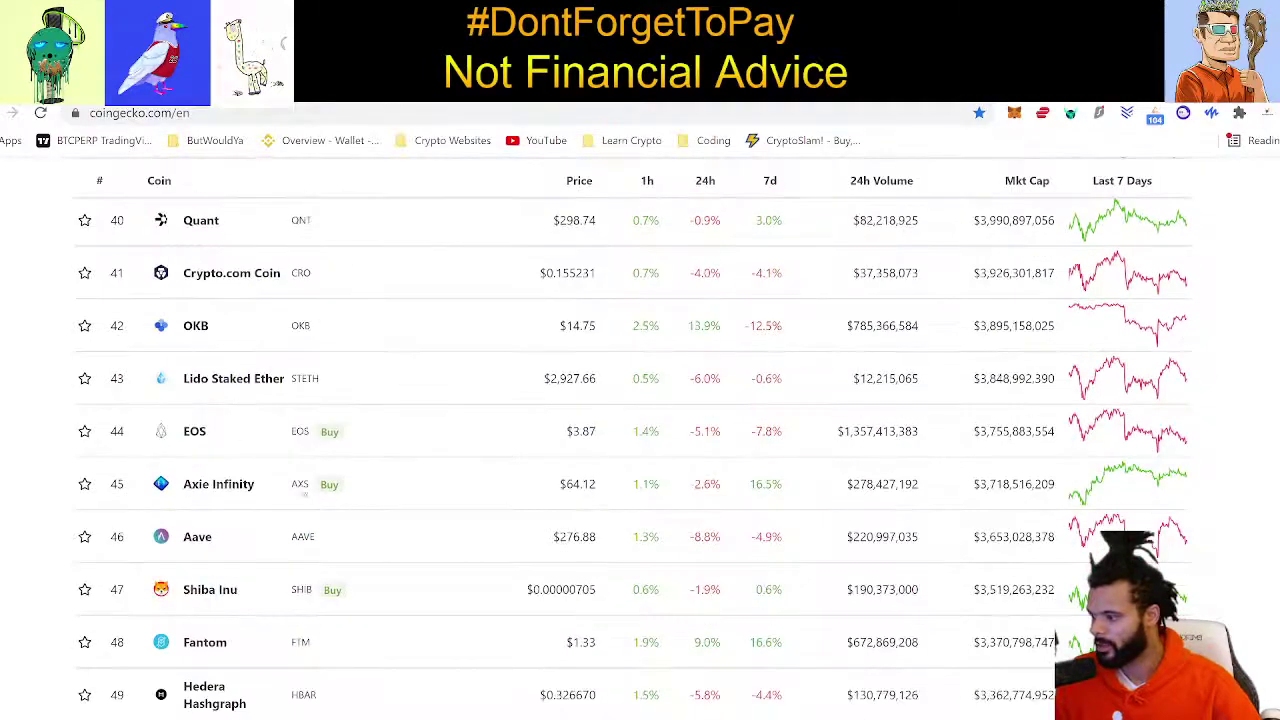
pyautogui.scroll(3, 303, 482)
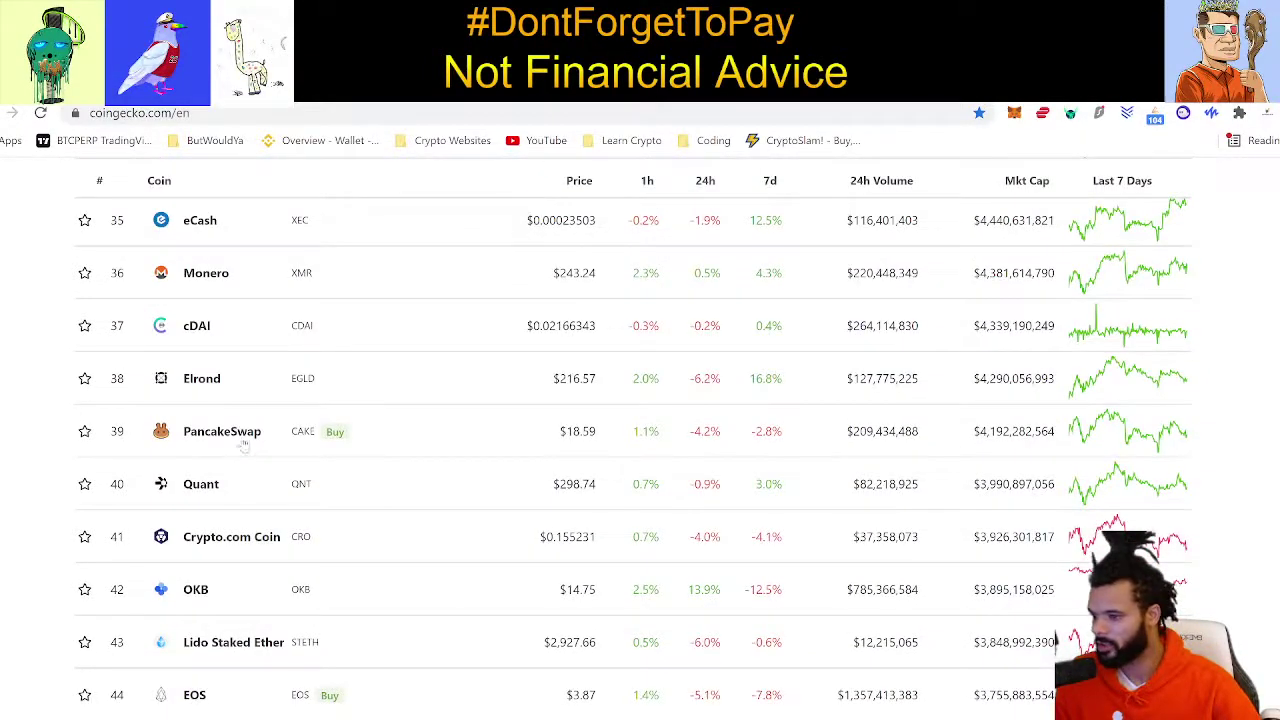
pyautogui.click(309, 446)
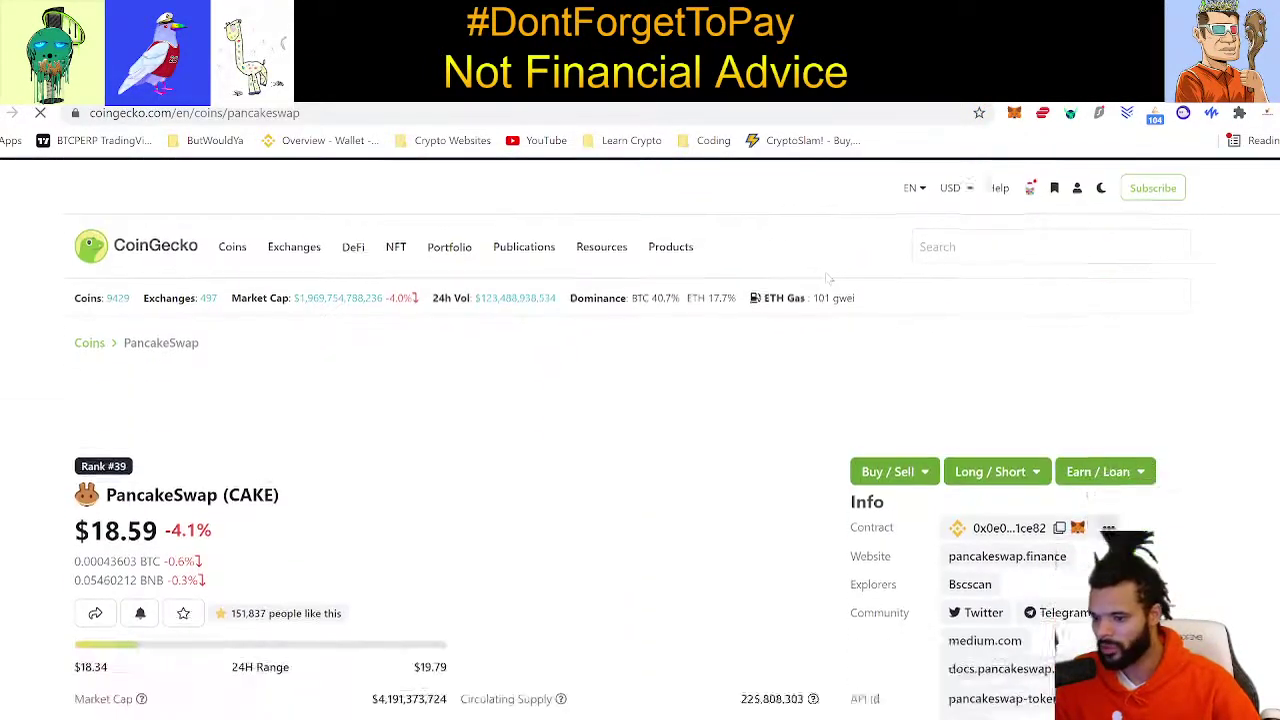
pyautogui.scroll(-1, 962, 412)
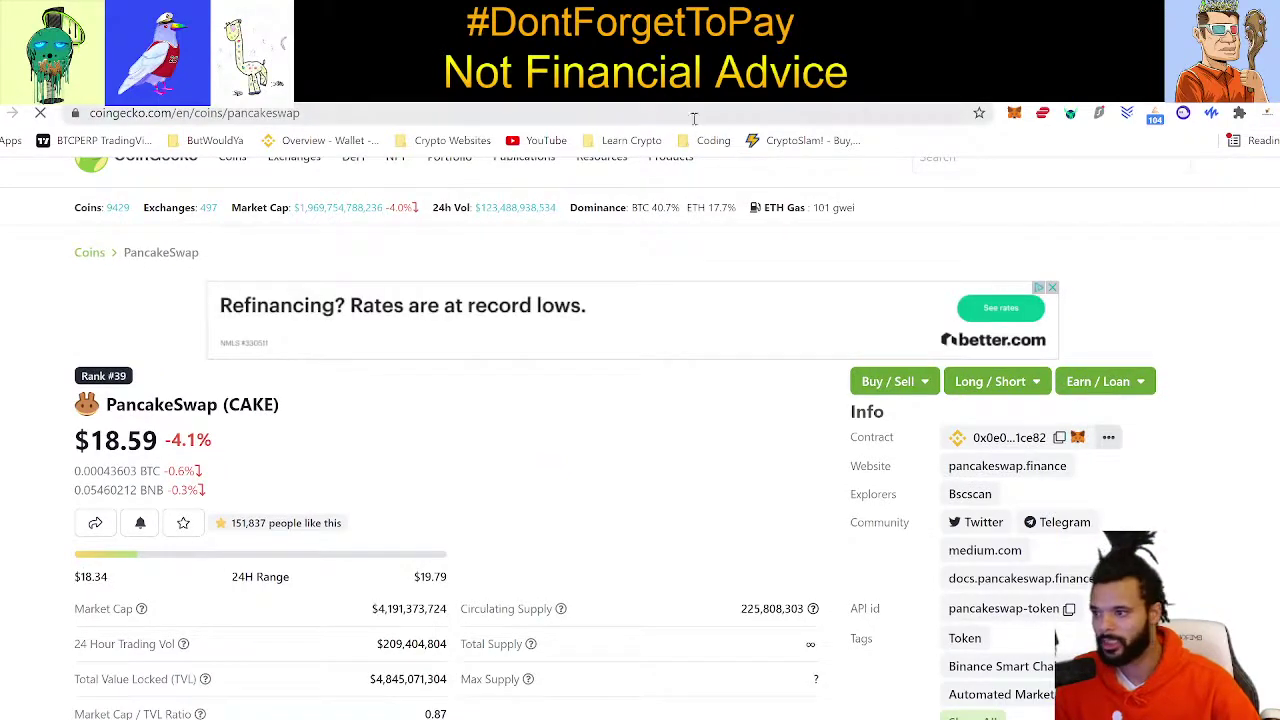
# Check the PancakeSwap exchange page briefly, then copy the CAKE contract address from its CoinGecko page
pyautogui.click(612, 88)
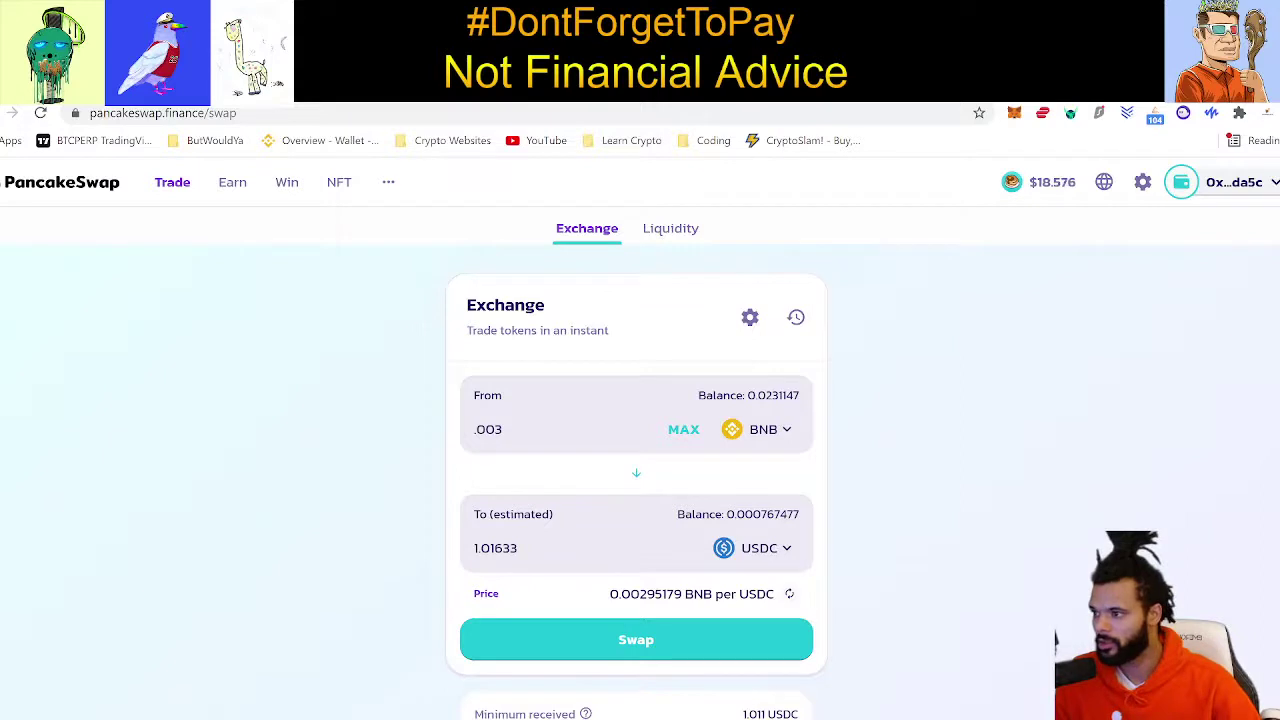
pyautogui.click(460, 88)
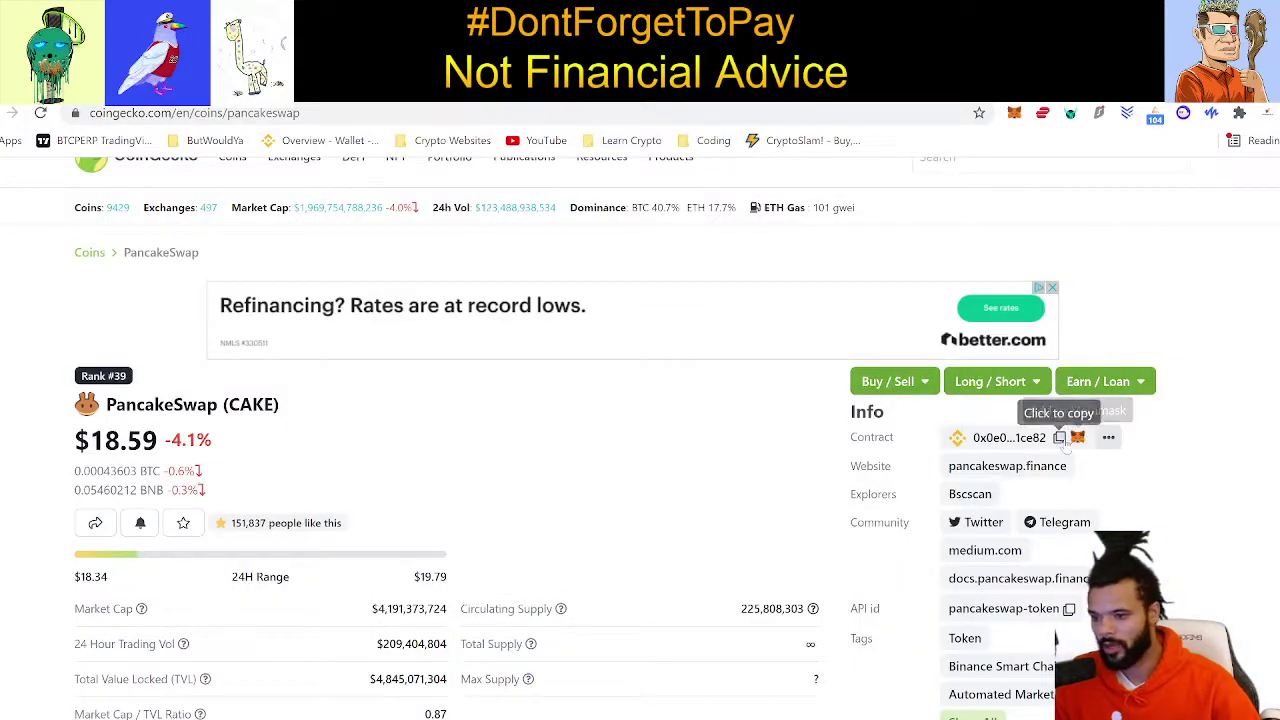
pyautogui.moveTo(852, 438); pyautogui.dragTo(1097, 449)
pyautogui.click(1097, 449)
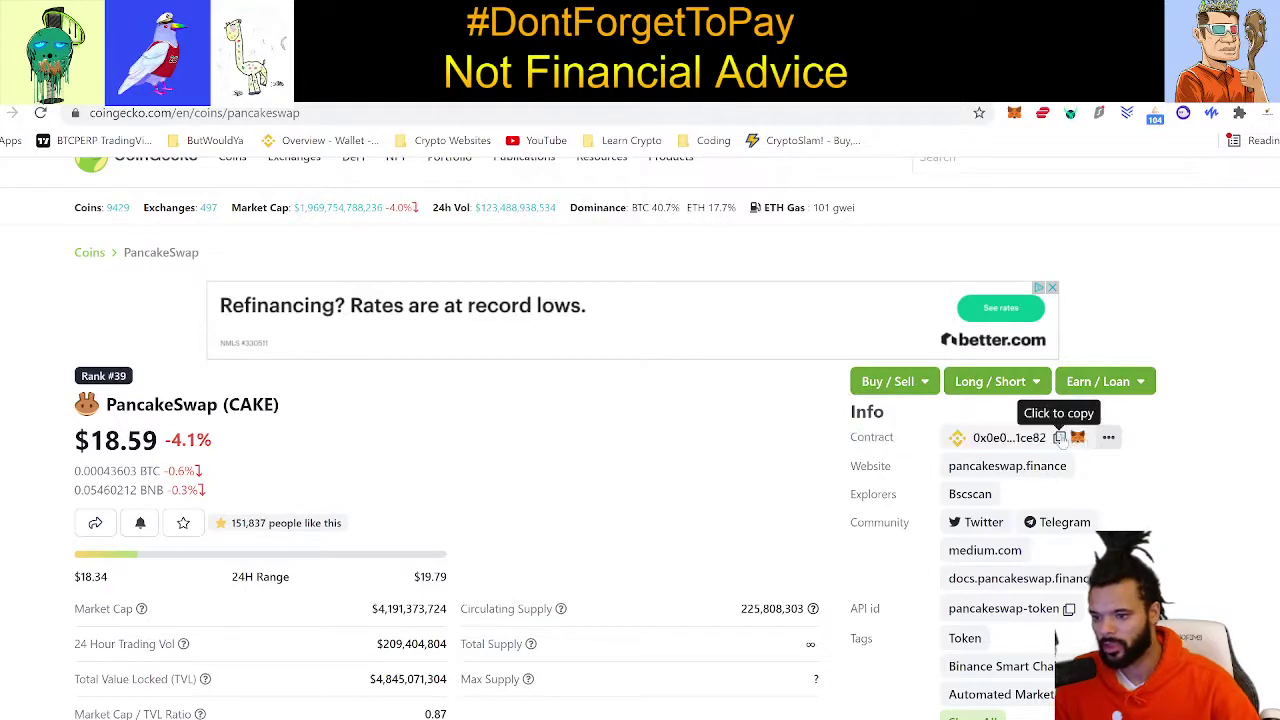
pyautogui.click(1061, 438)
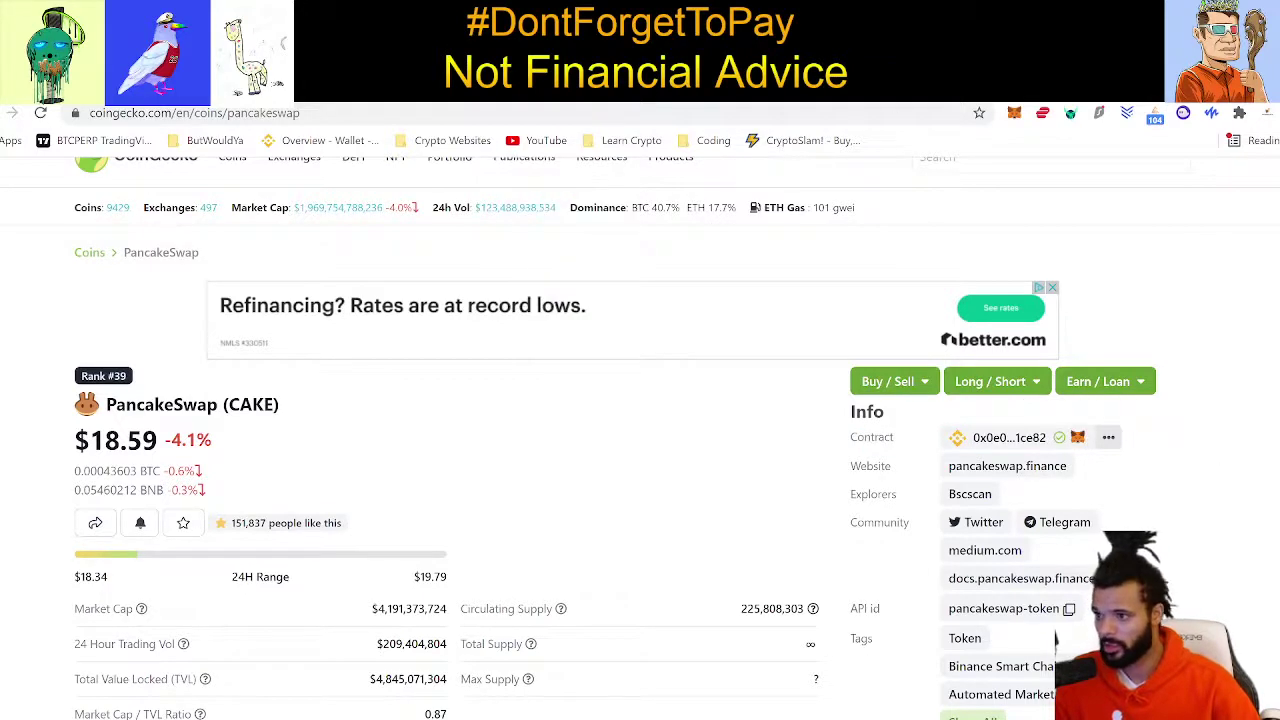
# Return to the PancakeSwap exchange and search the output token list with the copied CAKE contract address
pyautogui.click(420, 86)
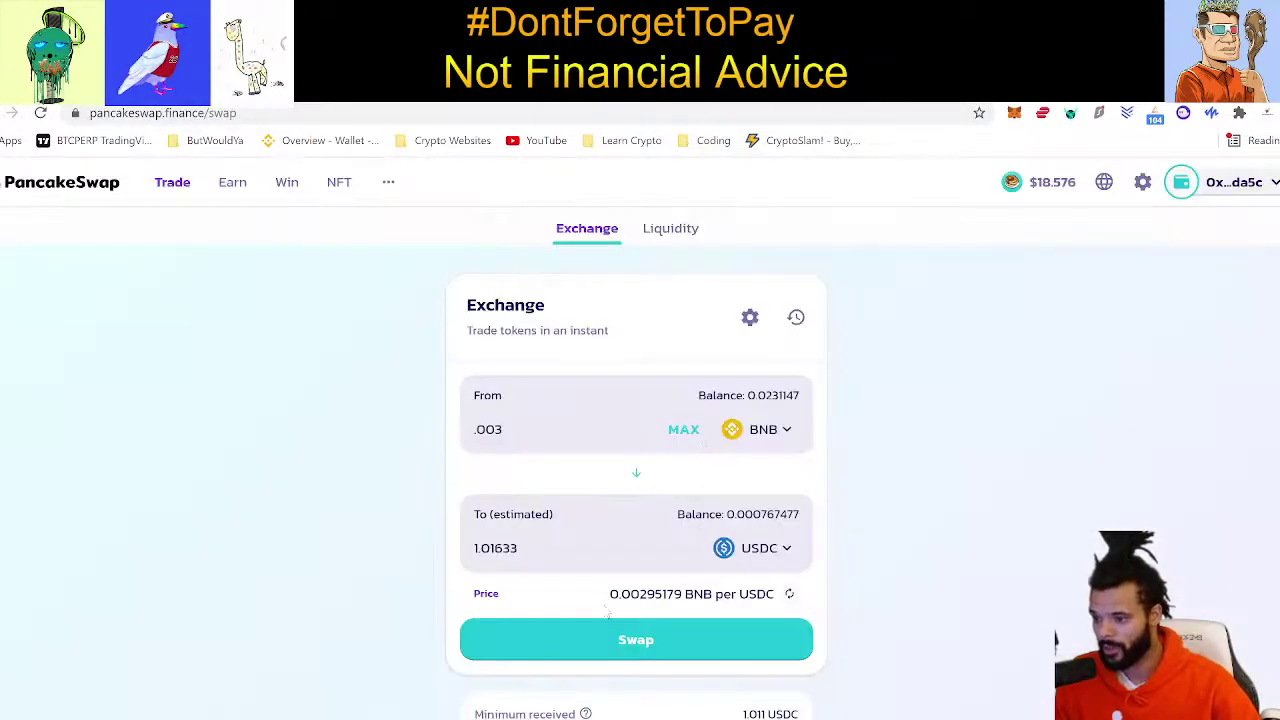
pyautogui.click(757, 548)
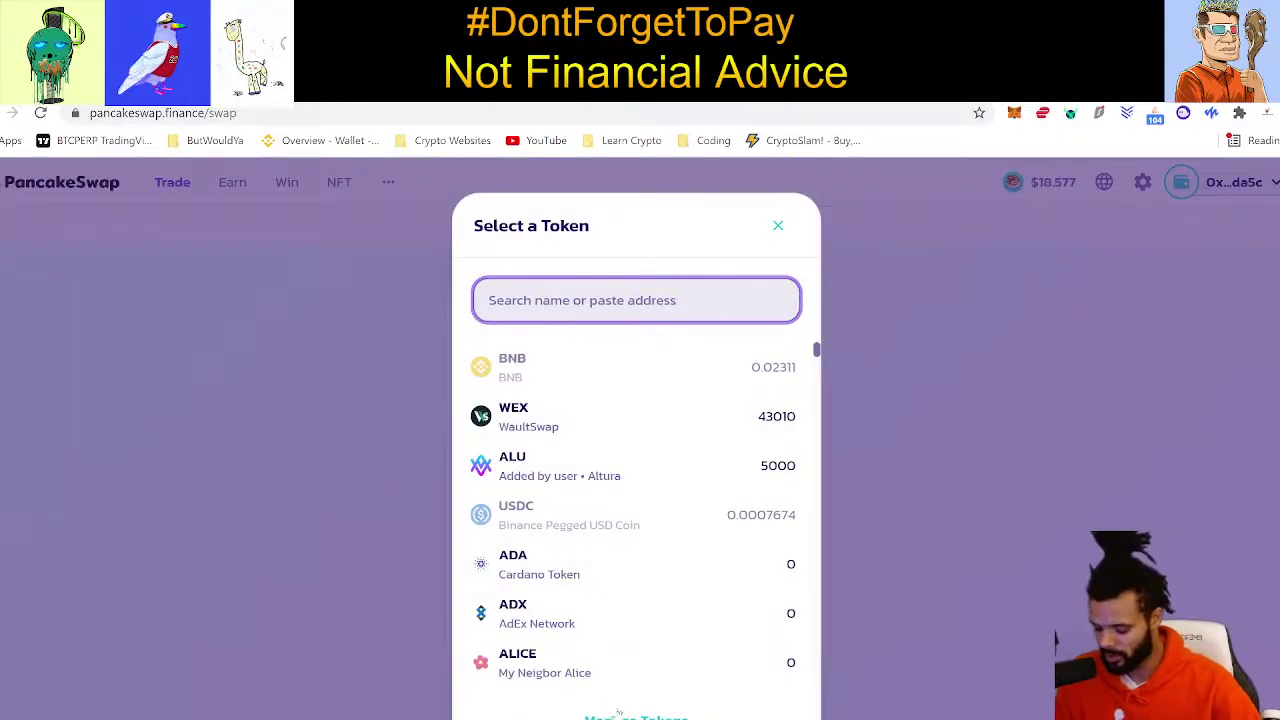
pyautogui.rightClick(575, 303)
pyautogui.click(676, 438)
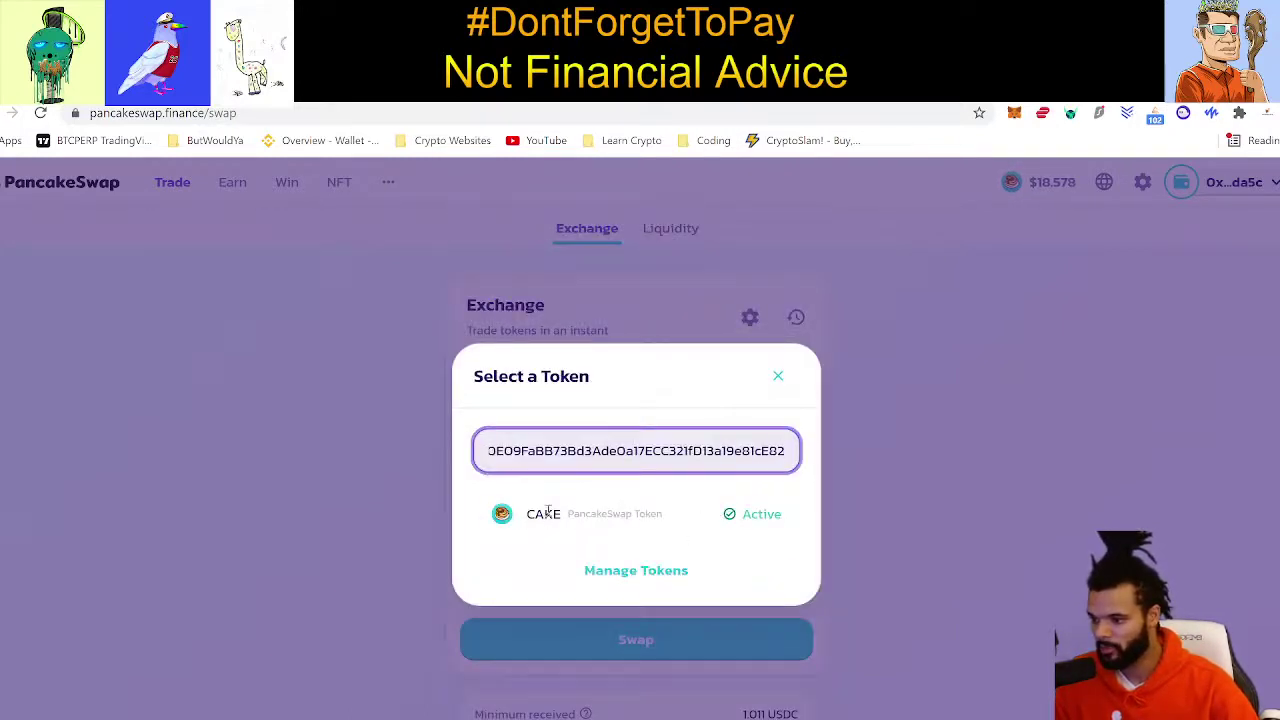
# Try to pick CAKE from the search, then view the token list management and return to token selection
pyautogui.click(562, 522)
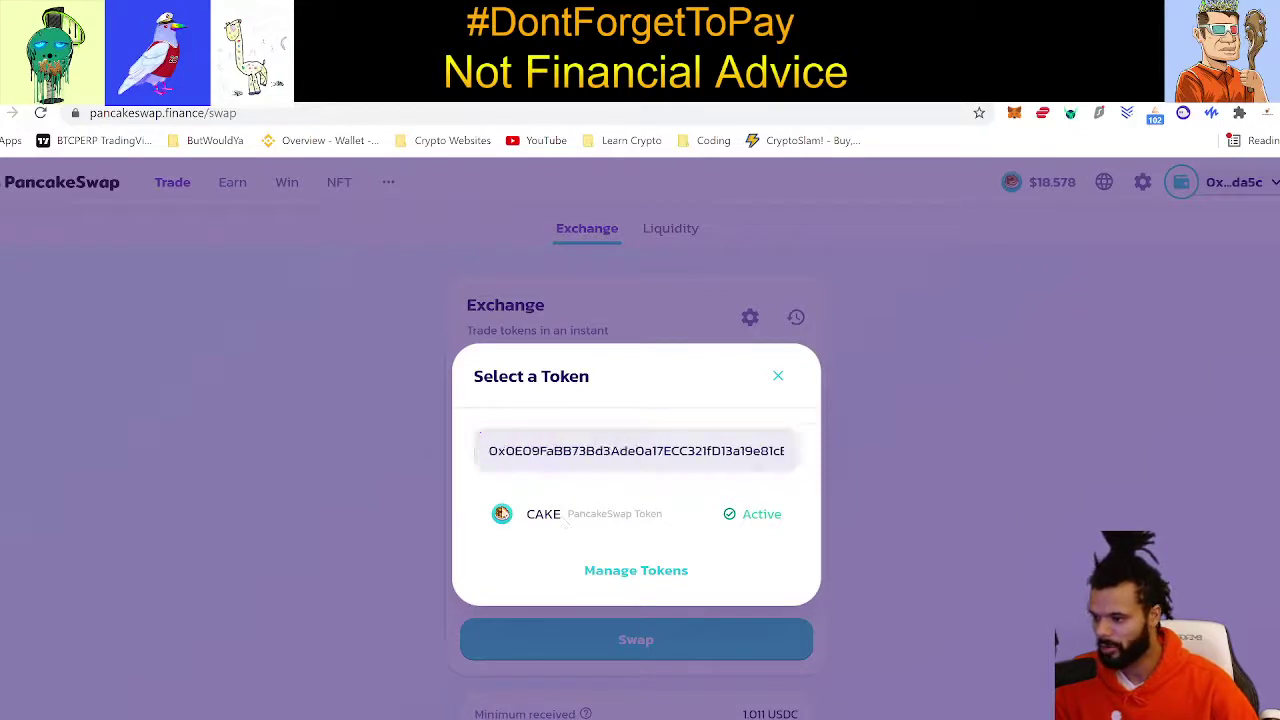
pyautogui.click(626, 570)
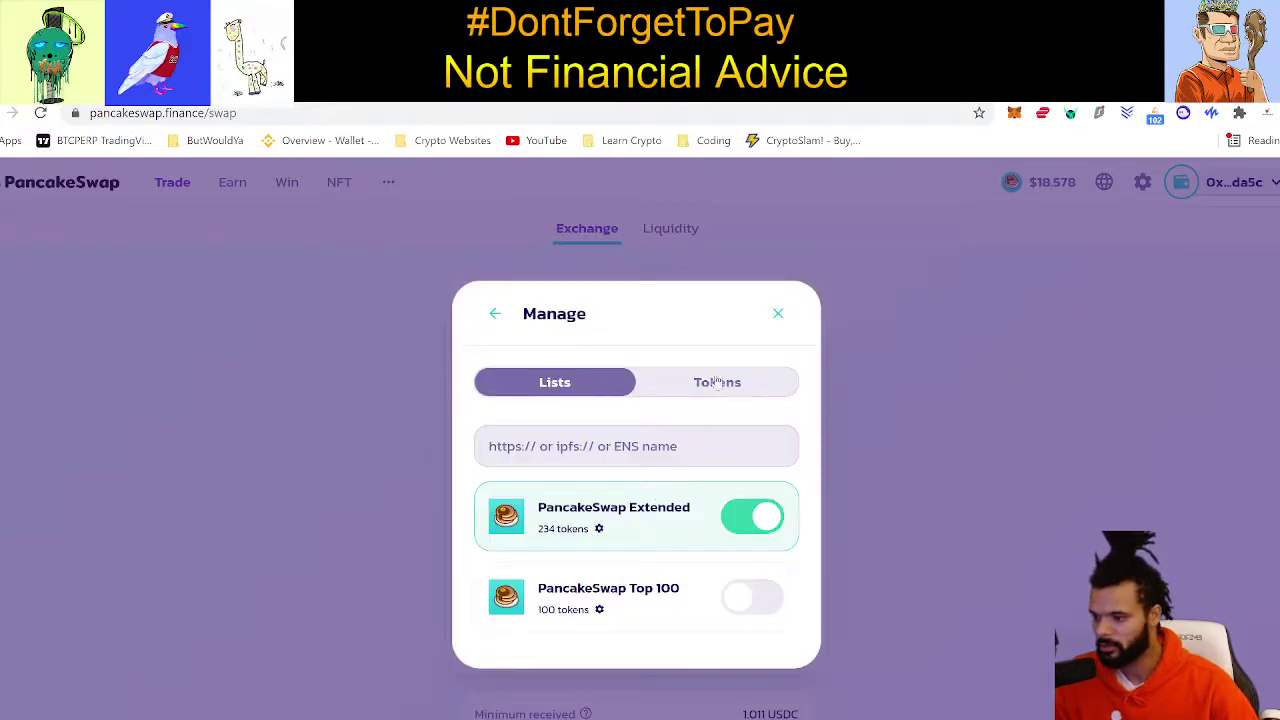
pyautogui.click(494, 316)
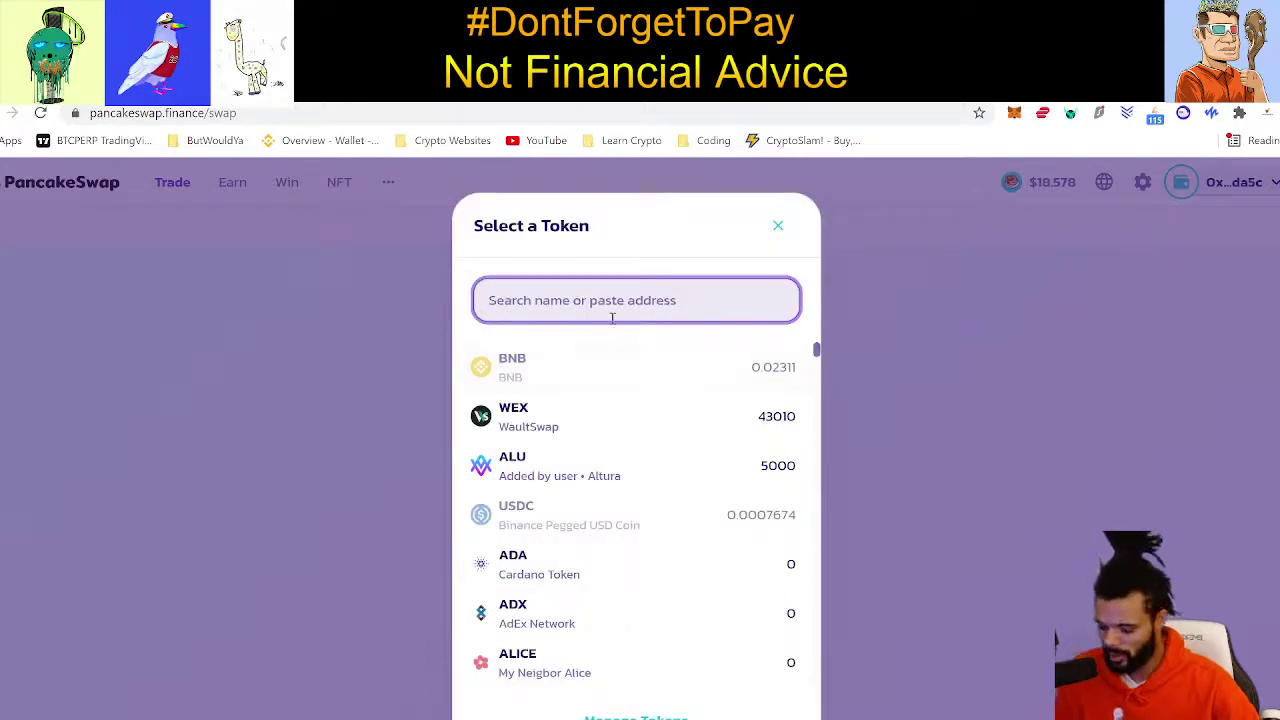
# Repeat the token search with the CAKE contract address, re-entering it once, and close the token selection
pyautogui.hotkey('ctrl', 'v')
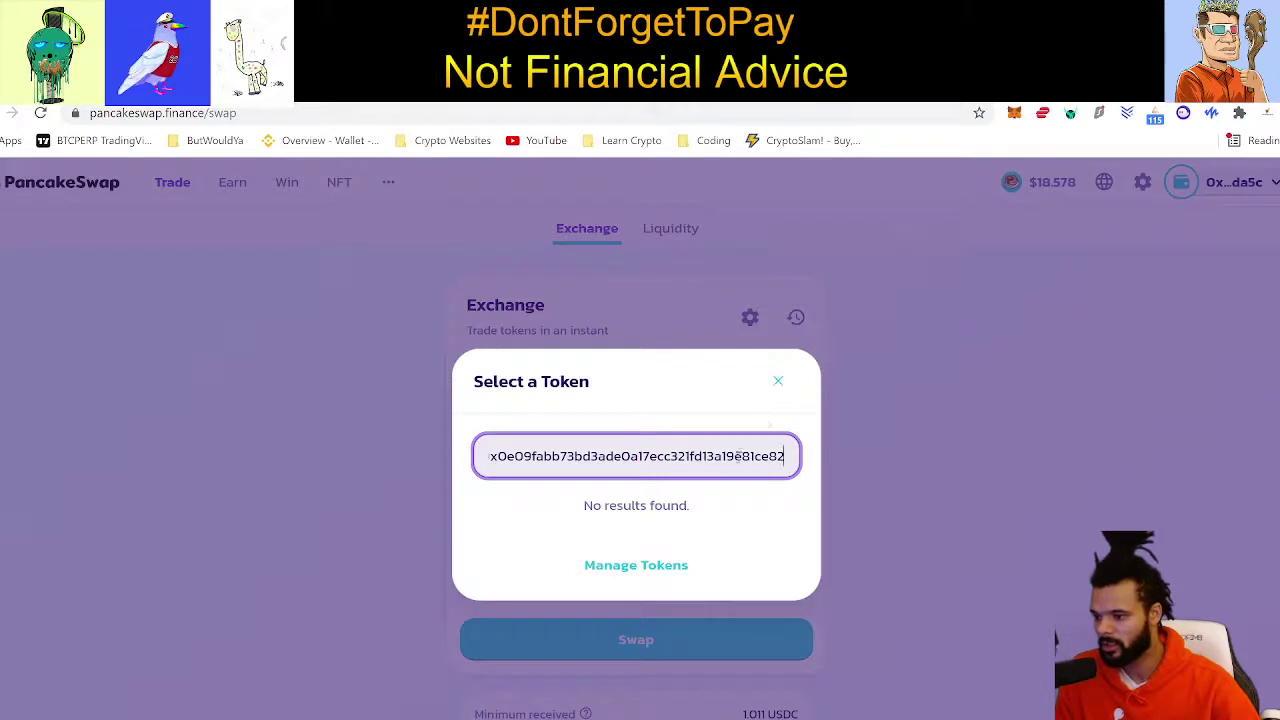
pyautogui.doubleClick(728, 458)
pyautogui.press('BackSpace')
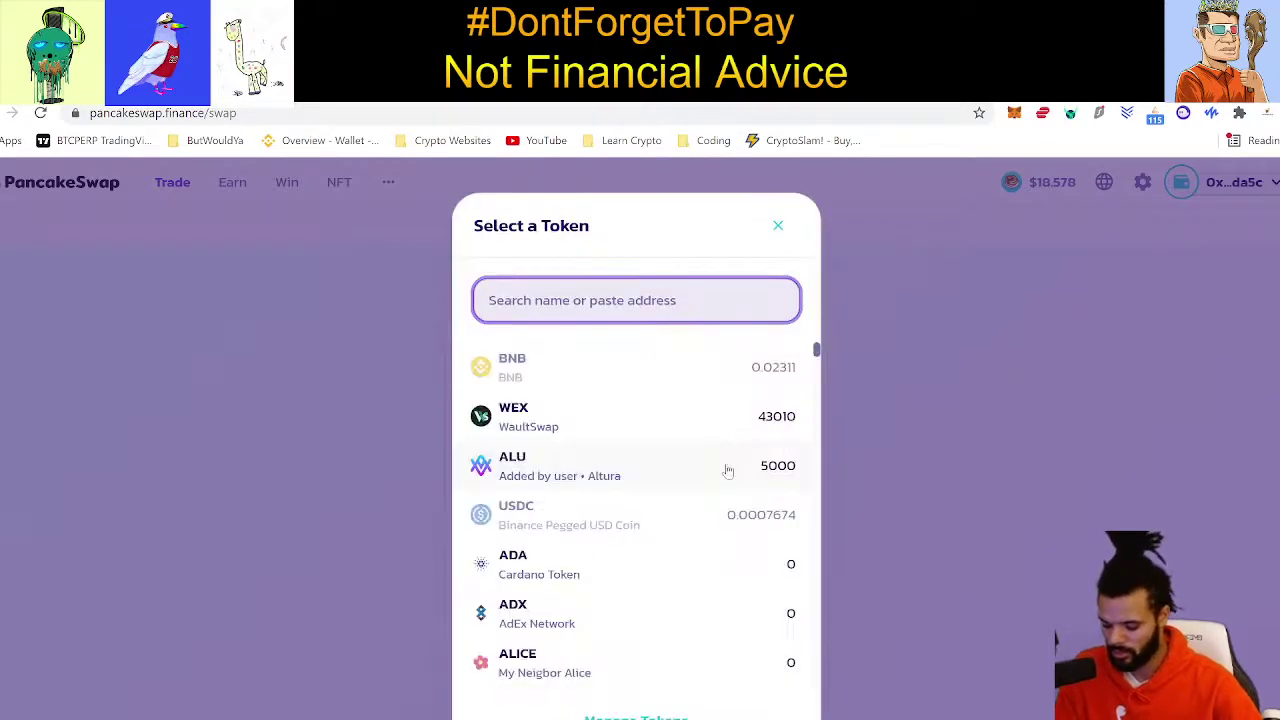
pyautogui.hotkey('ctrl', 'v')
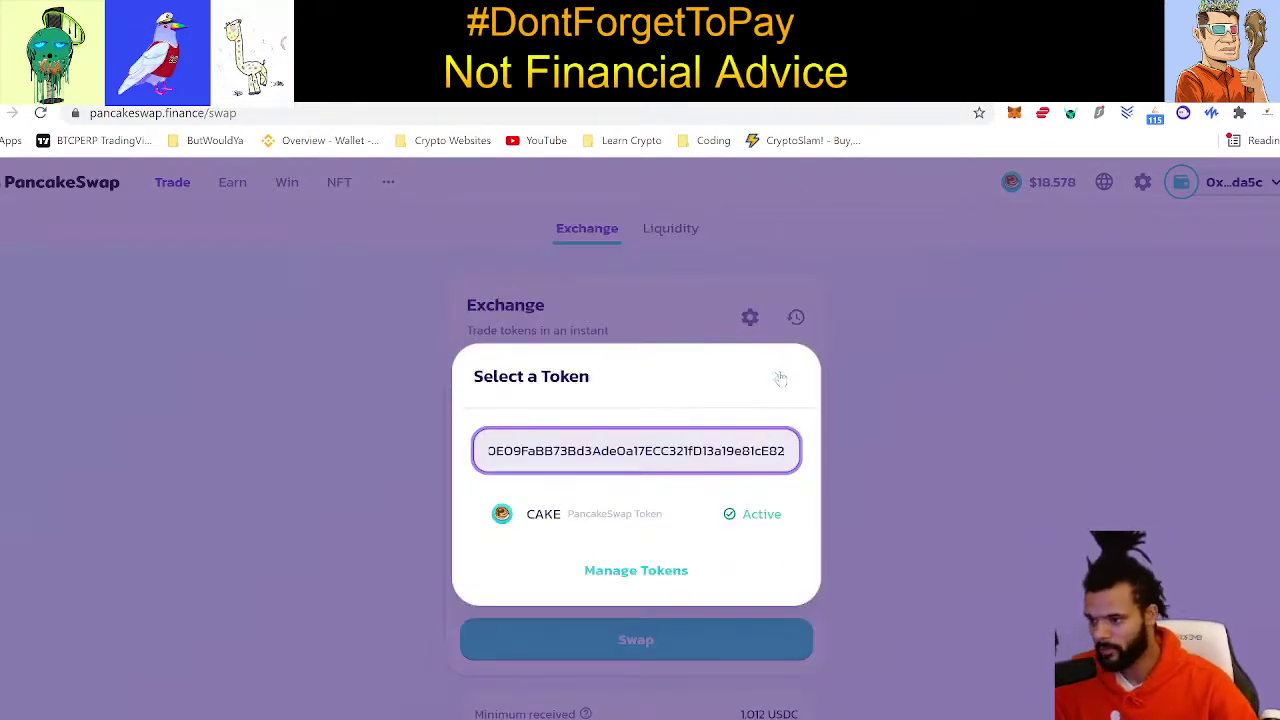
pyautogui.click(775, 377)
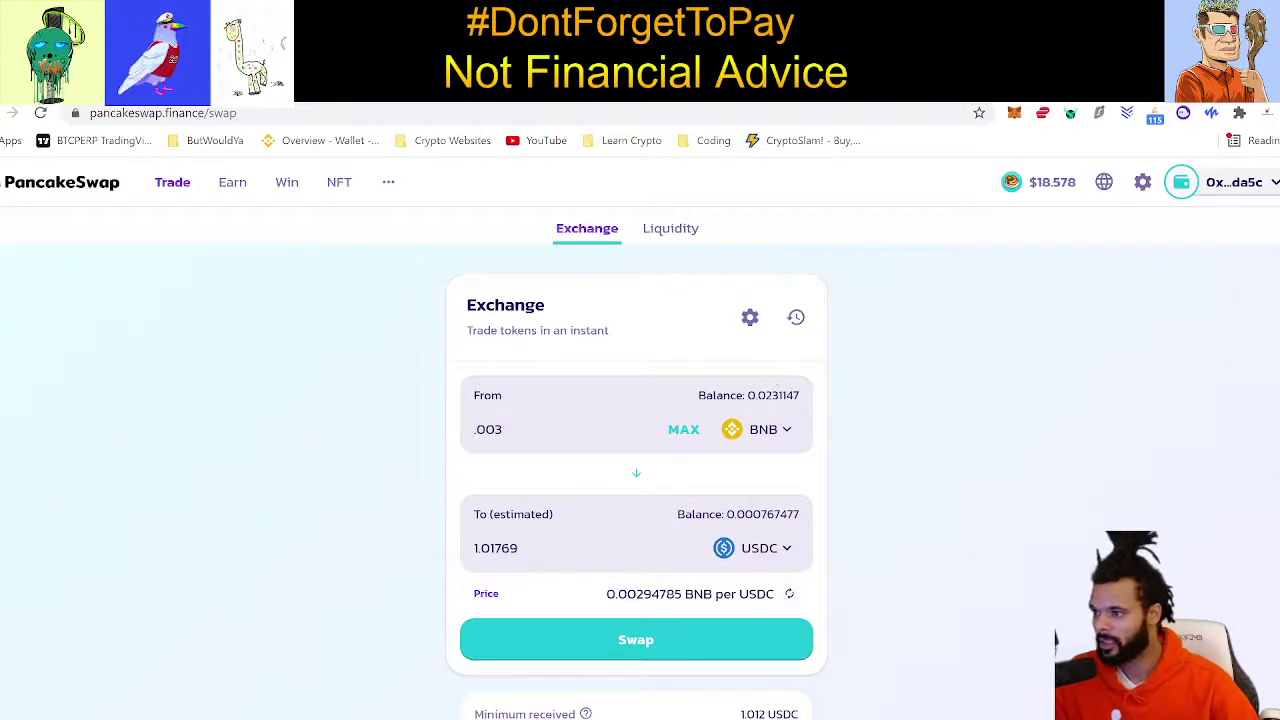
# Switch to QuickSwap, search its output token list with the CAKE contract address, and highlight the entered address
pyautogui.click(600, 88)
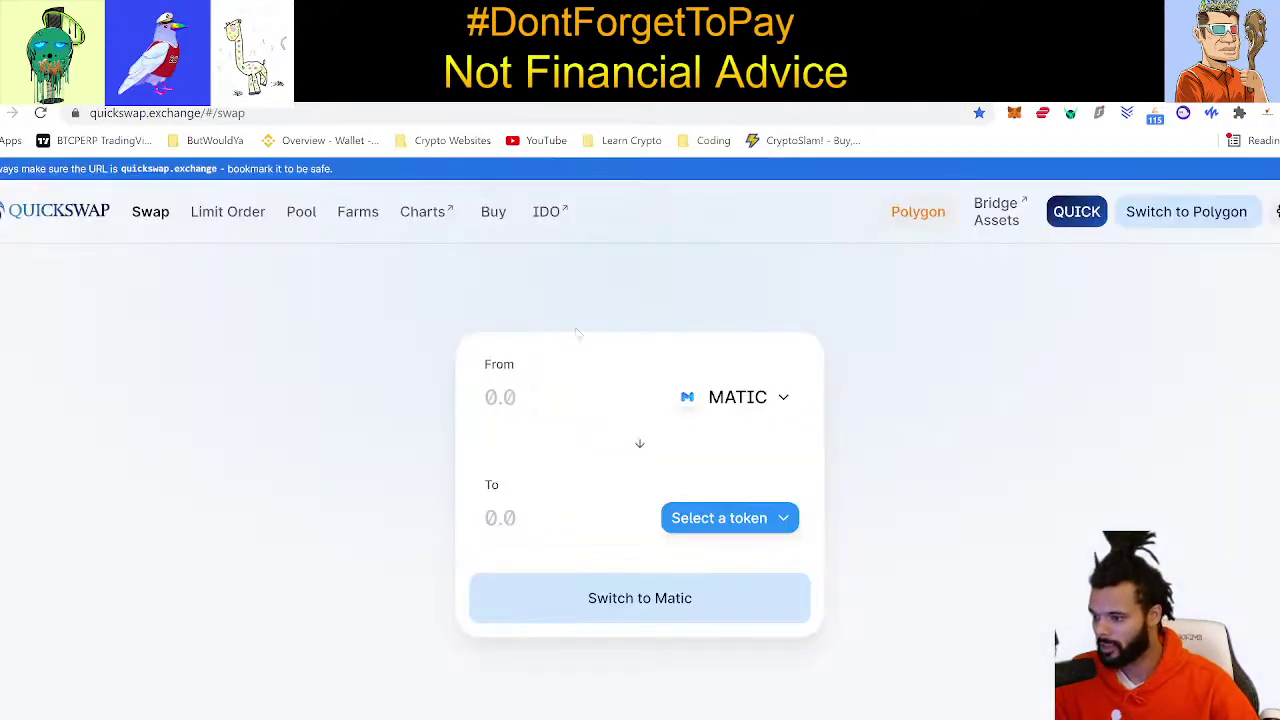
pyautogui.click(726, 521)
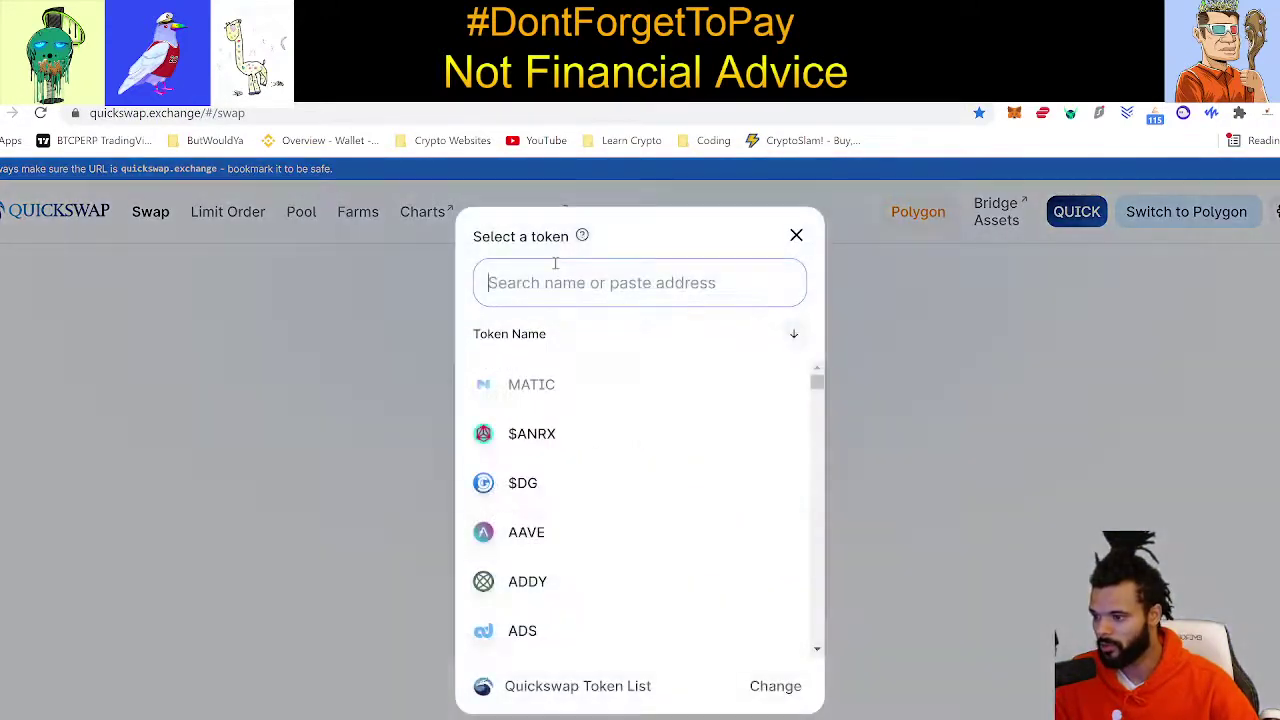
pyautogui.hotkey('ctrl', 'v')
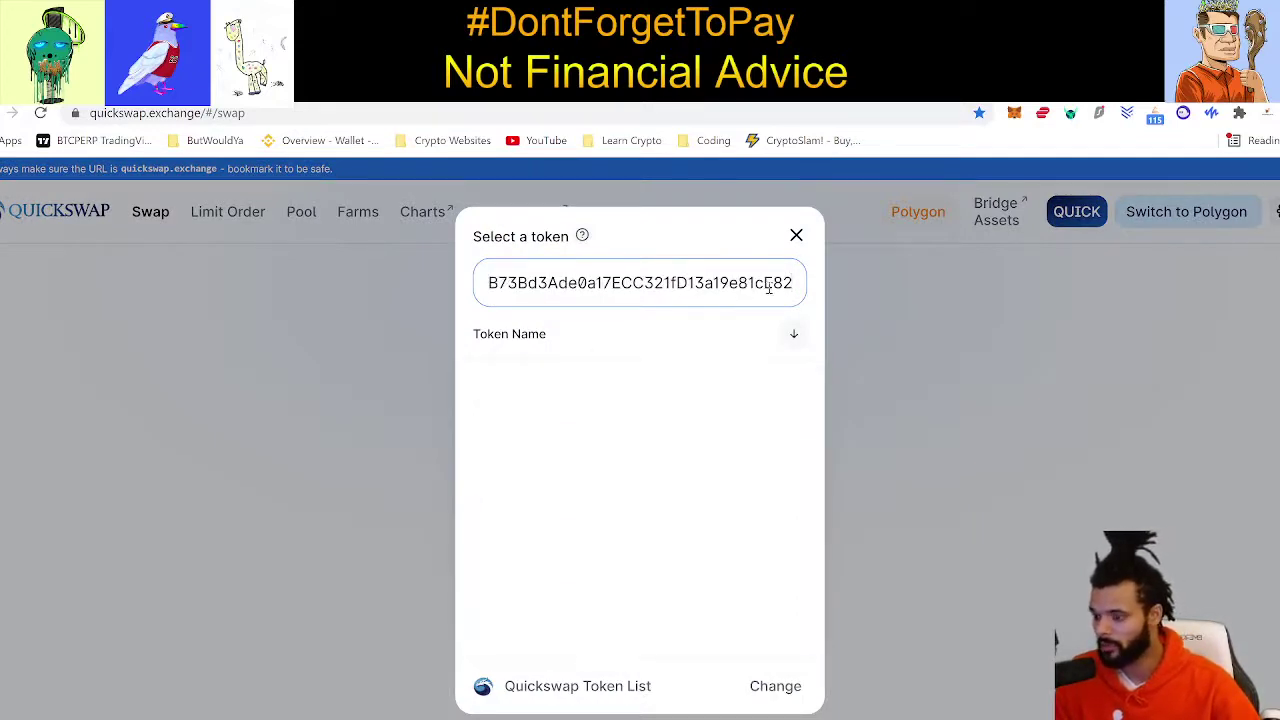
pyautogui.moveTo(793, 283); pyautogui.dragTo(421, 297)
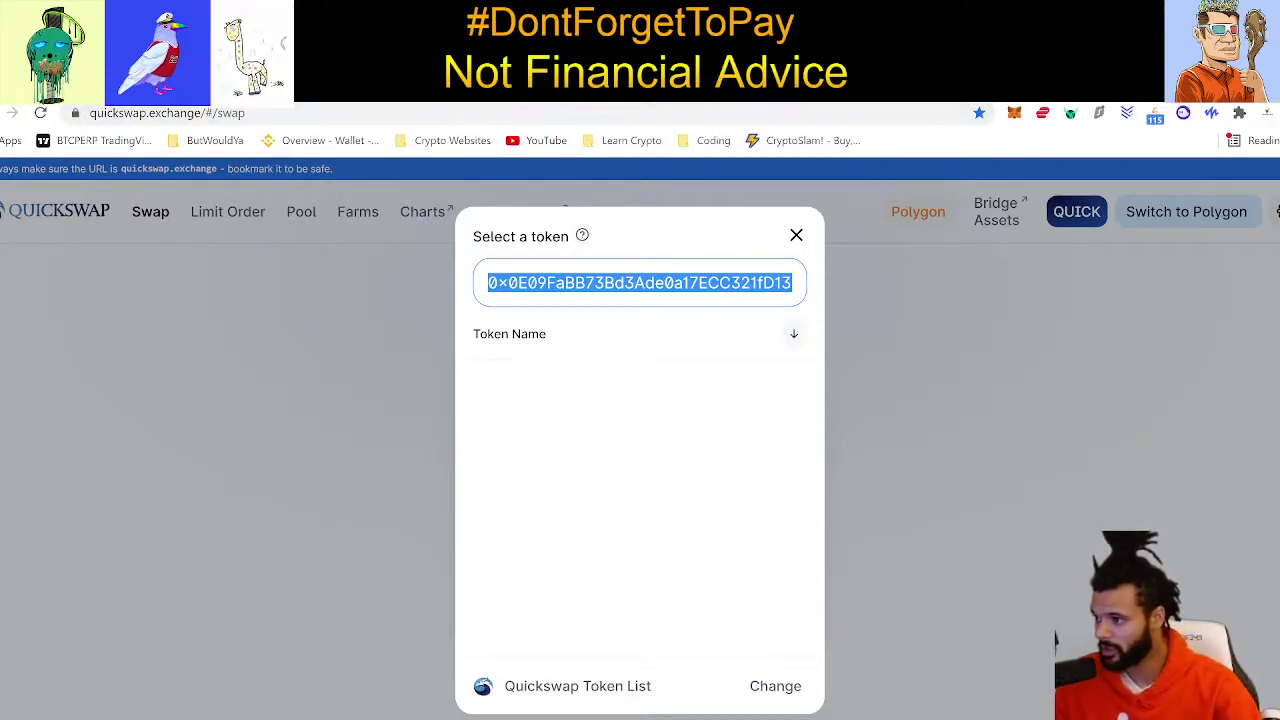
# Return to CoinGecko, search for "polylaun" to open the Polylauncher (ANGEL) page, and copy its contract address
pyautogui.hotkey('ctrl', 'Tab')
pyautogui.scroll(2, 996, 250)
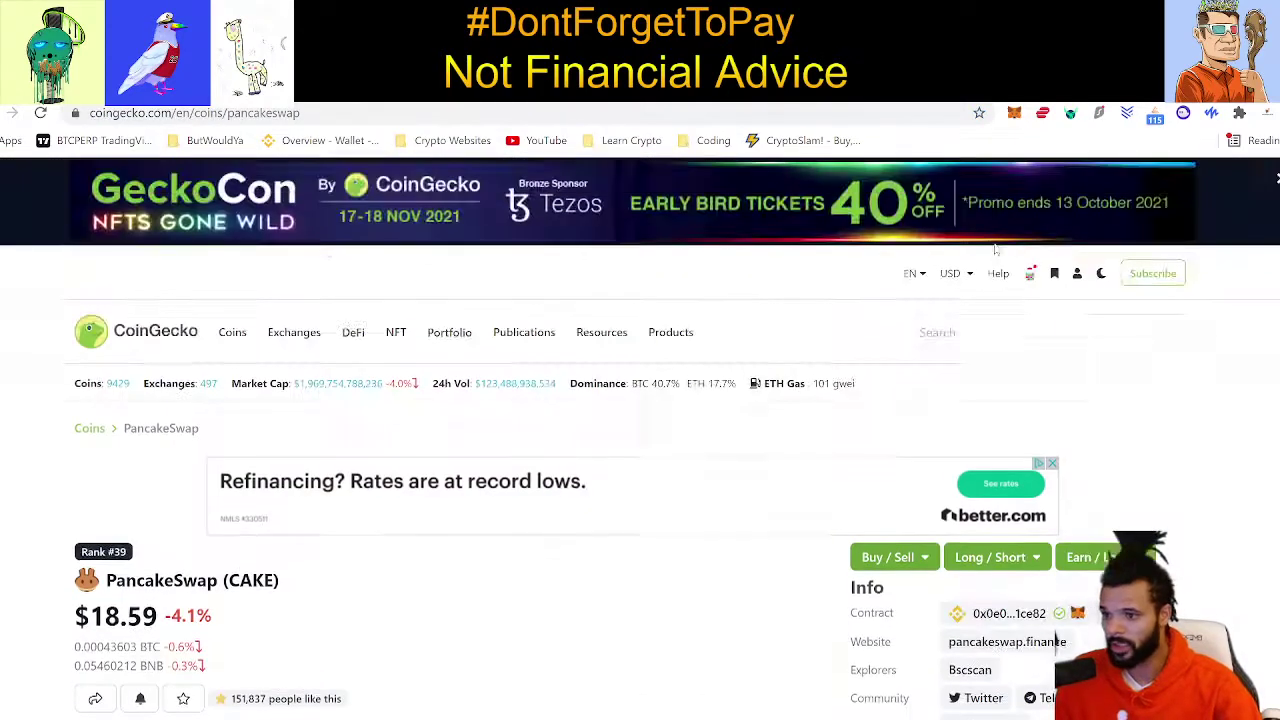
pyautogui.click(976, 333)
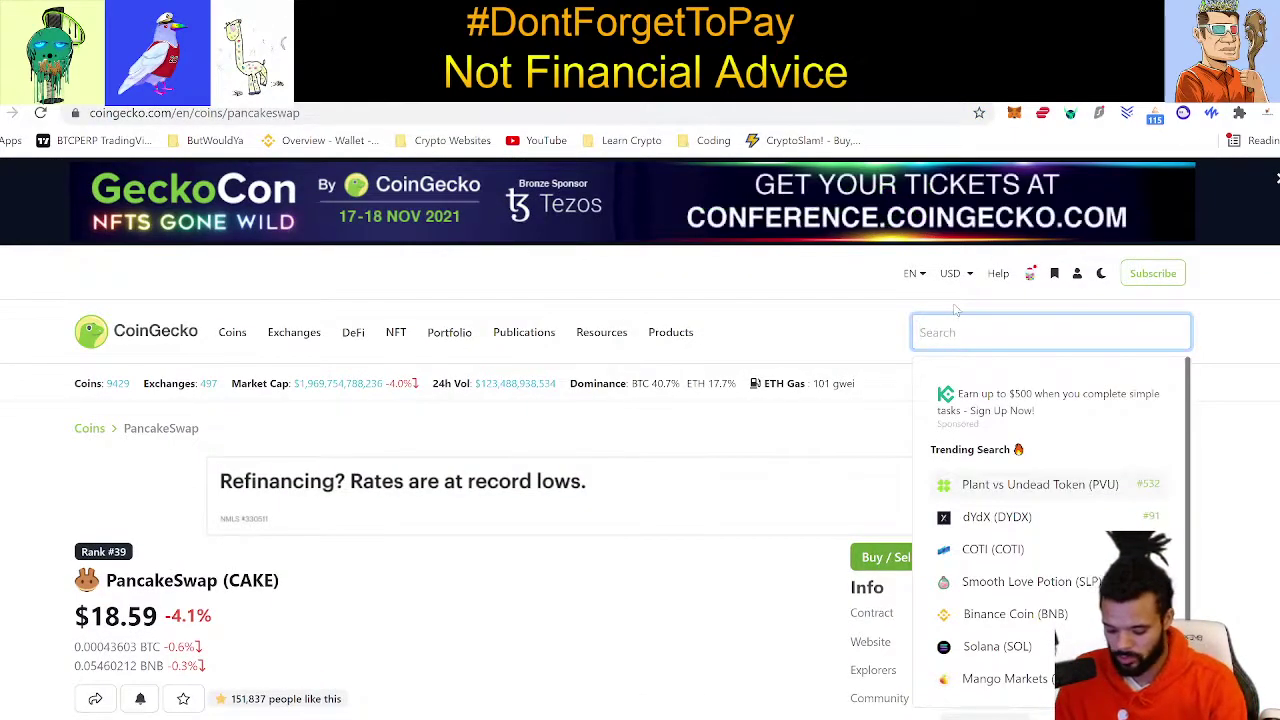
pyautogui.write('poly')
pyautogui.write('f')
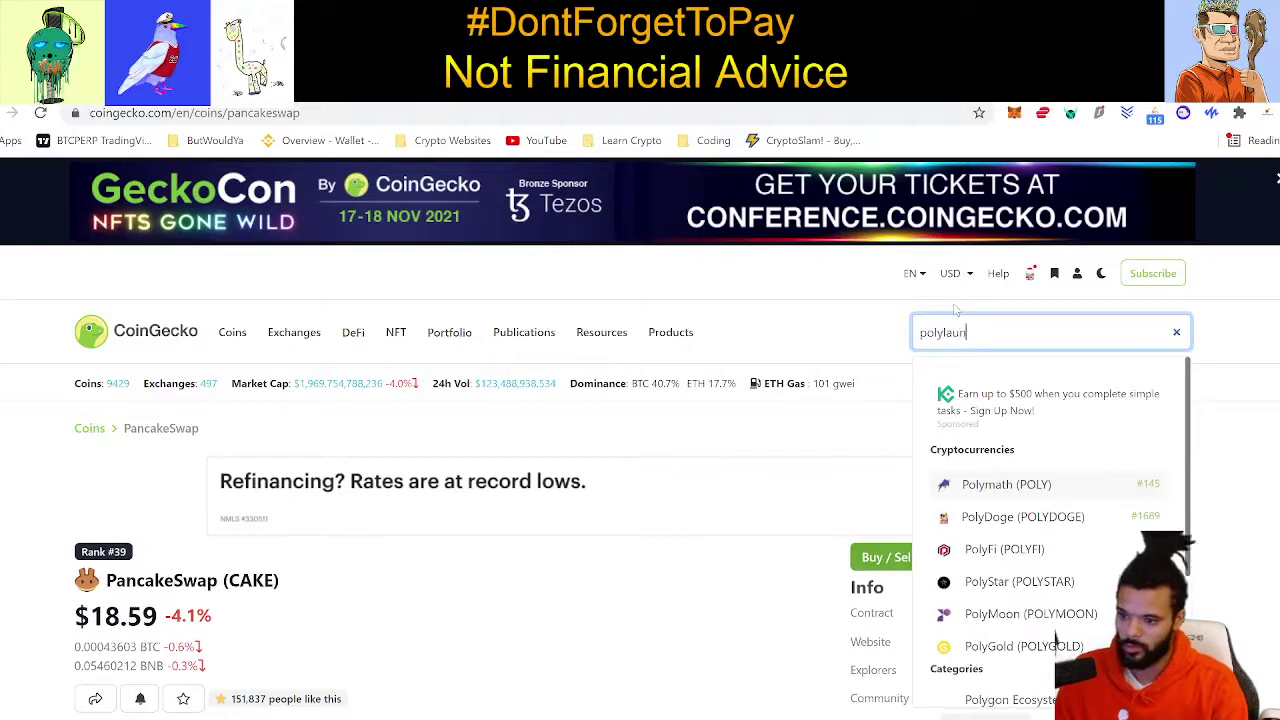
pyautogui.write('aun')
pyautogui.click(1000, 490)
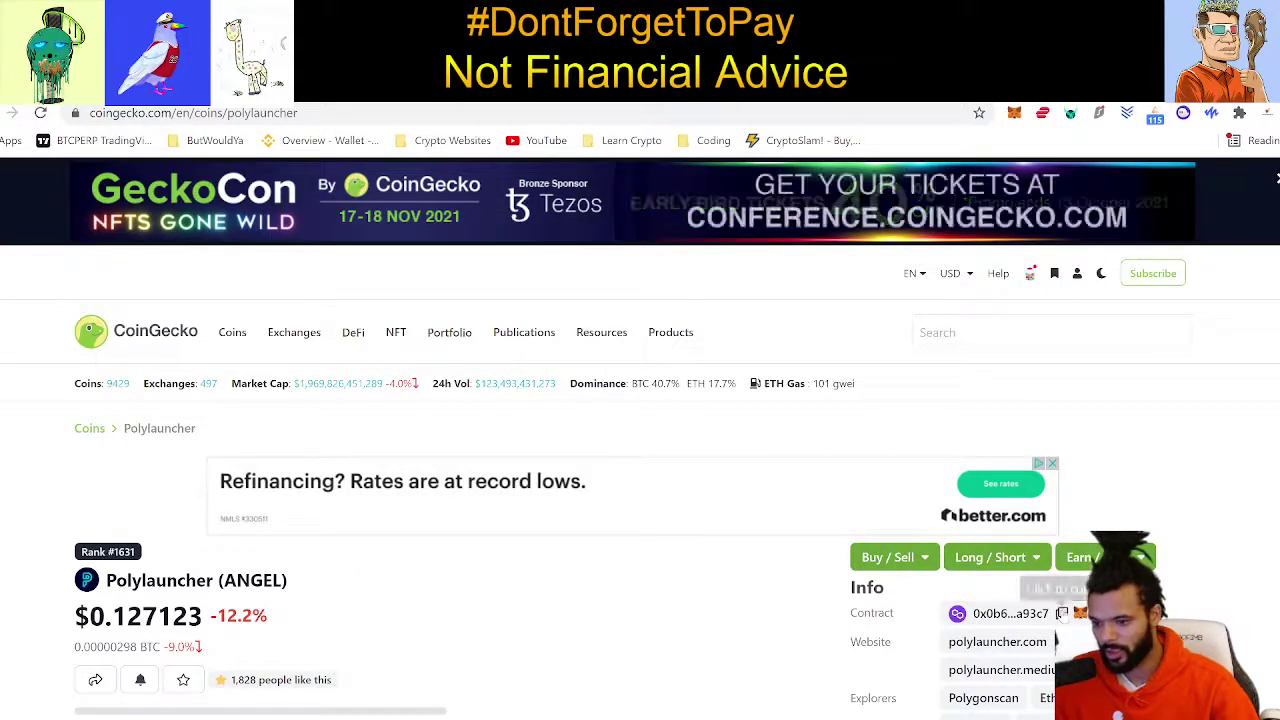
pyautogui.click(1062, 613)
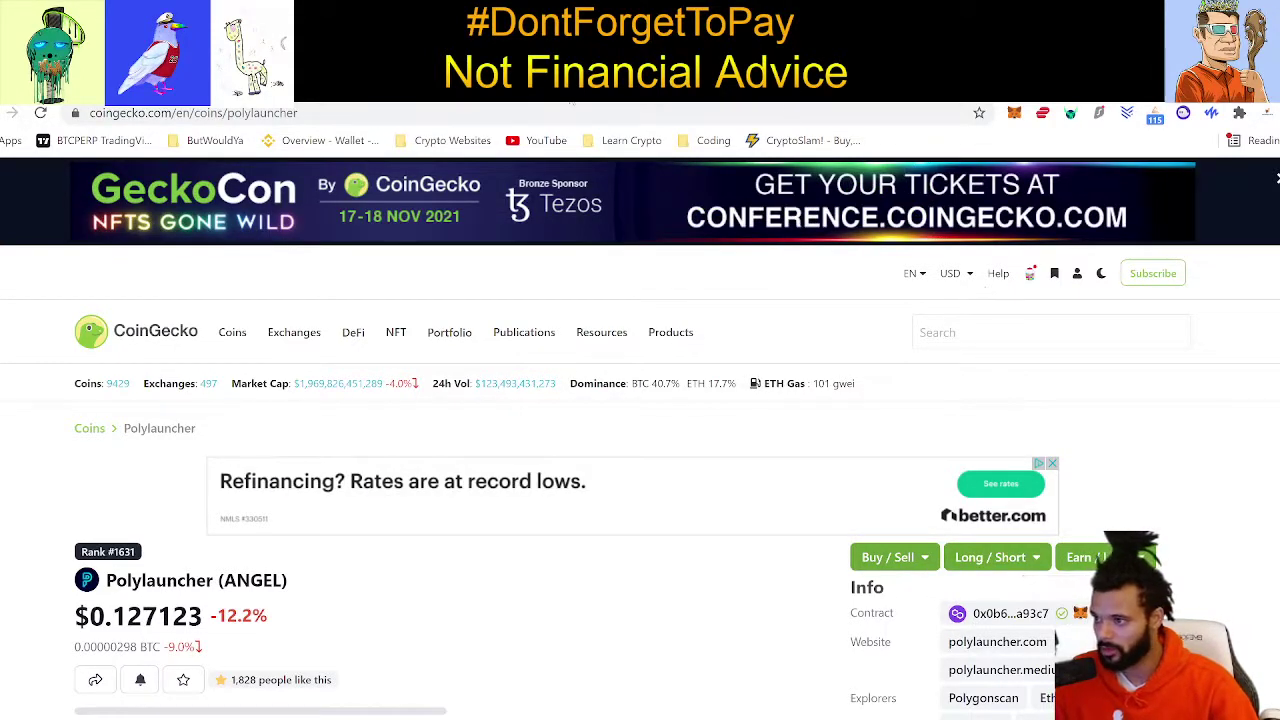
# Switch to QuickSwap, search the token list with the copied contract address, and select ANGEL as the output token
pyautogui.hotkey('ctrl', 'Tab')
pyautogui.hotkey('ctrl', 'v')
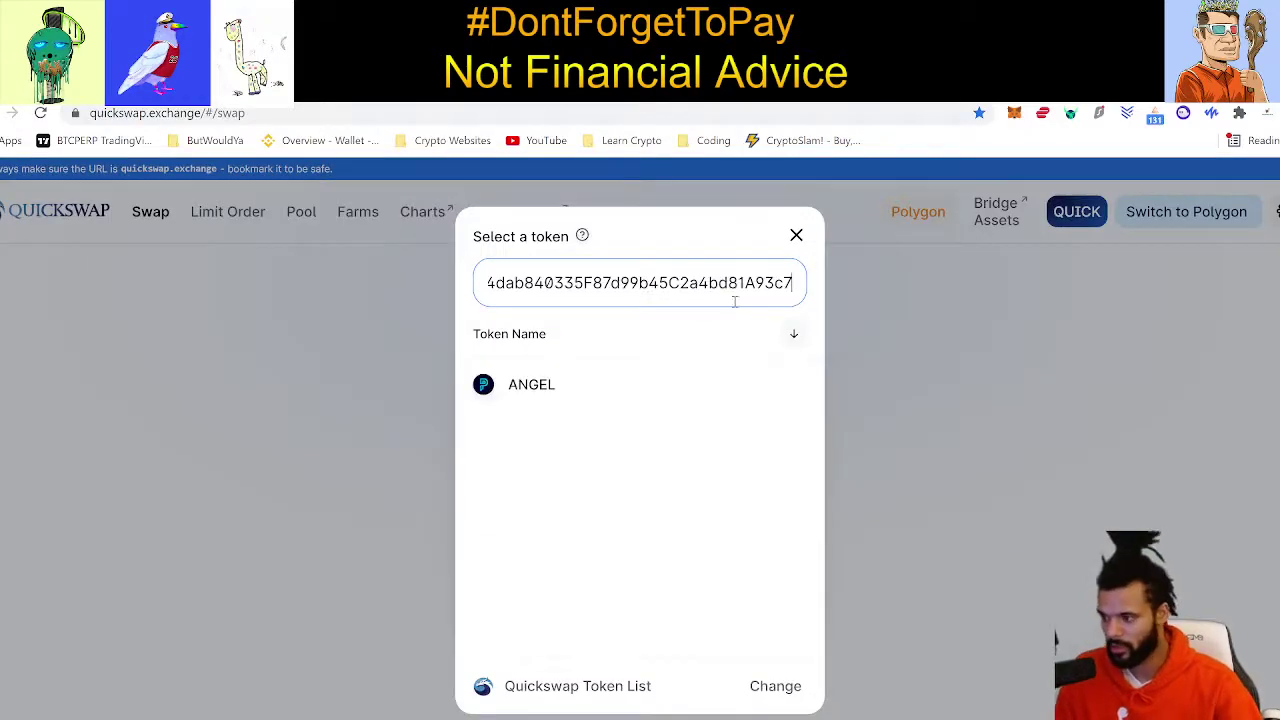
pyautogui.click(515, 393)
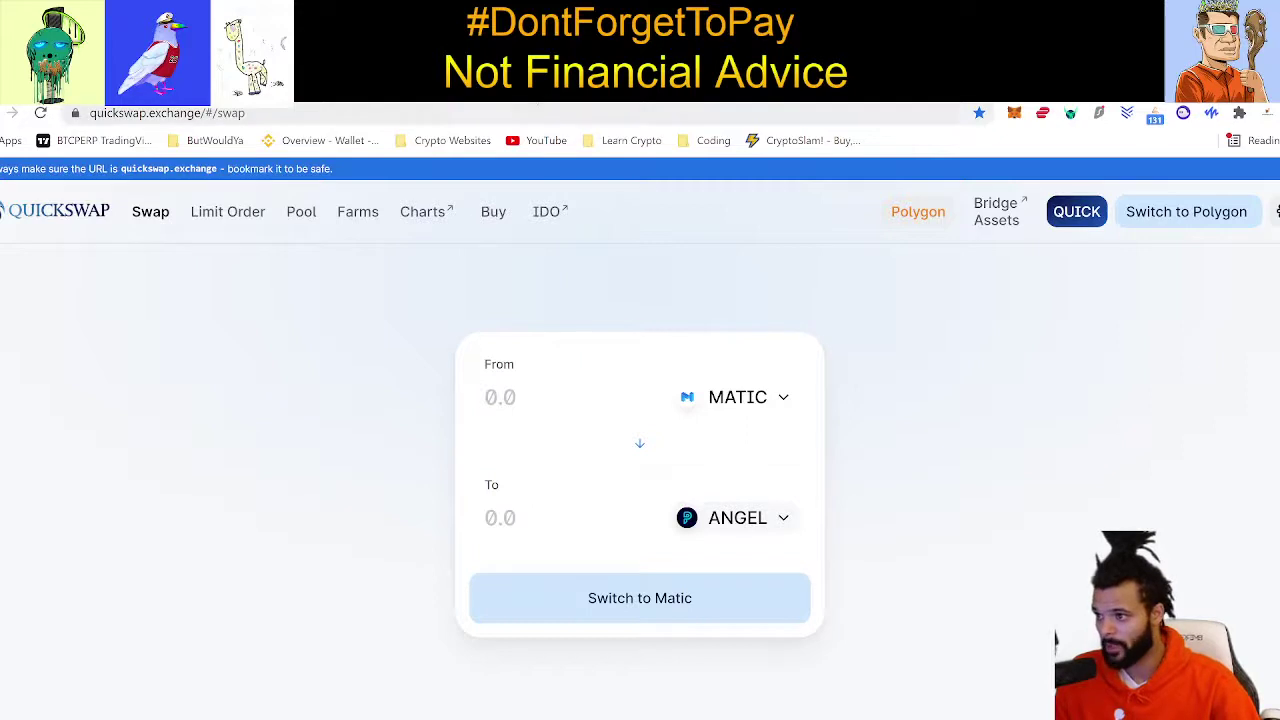
# Switch to Uniswap and search its output token list with the ANGEL contract address
pyautogui.click(538, 90)
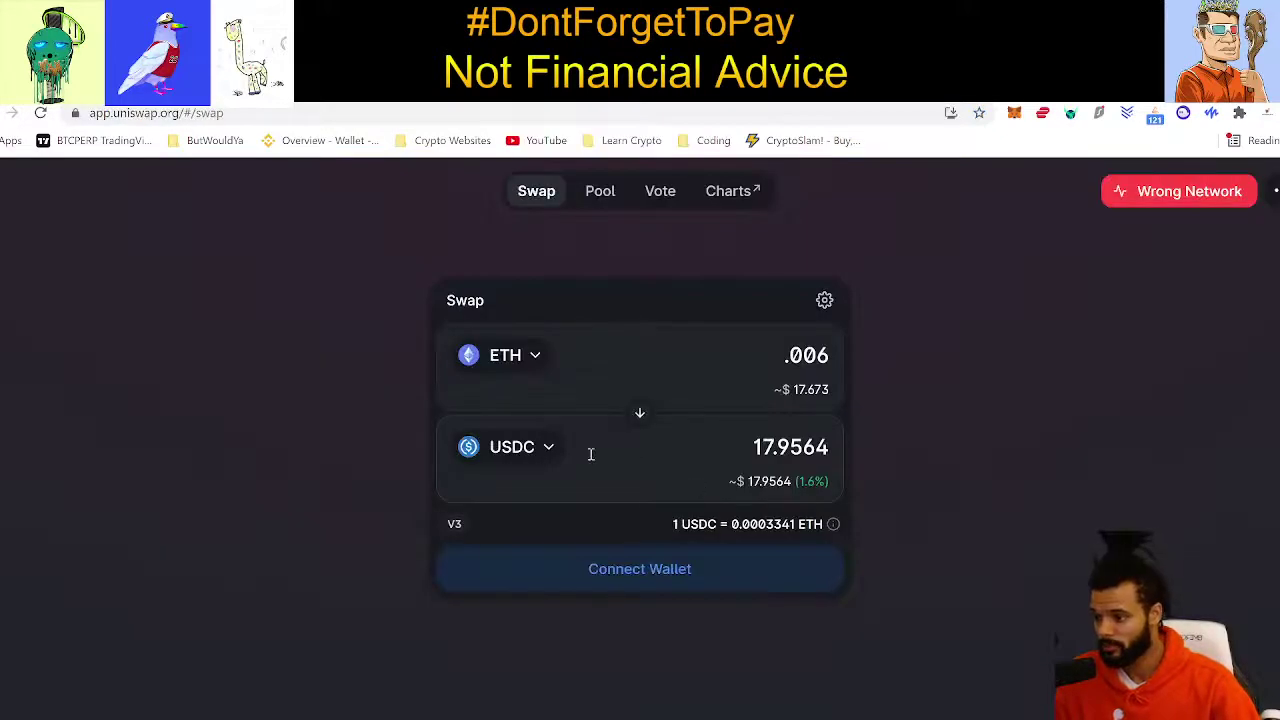
pyautogui.click(531, 457)
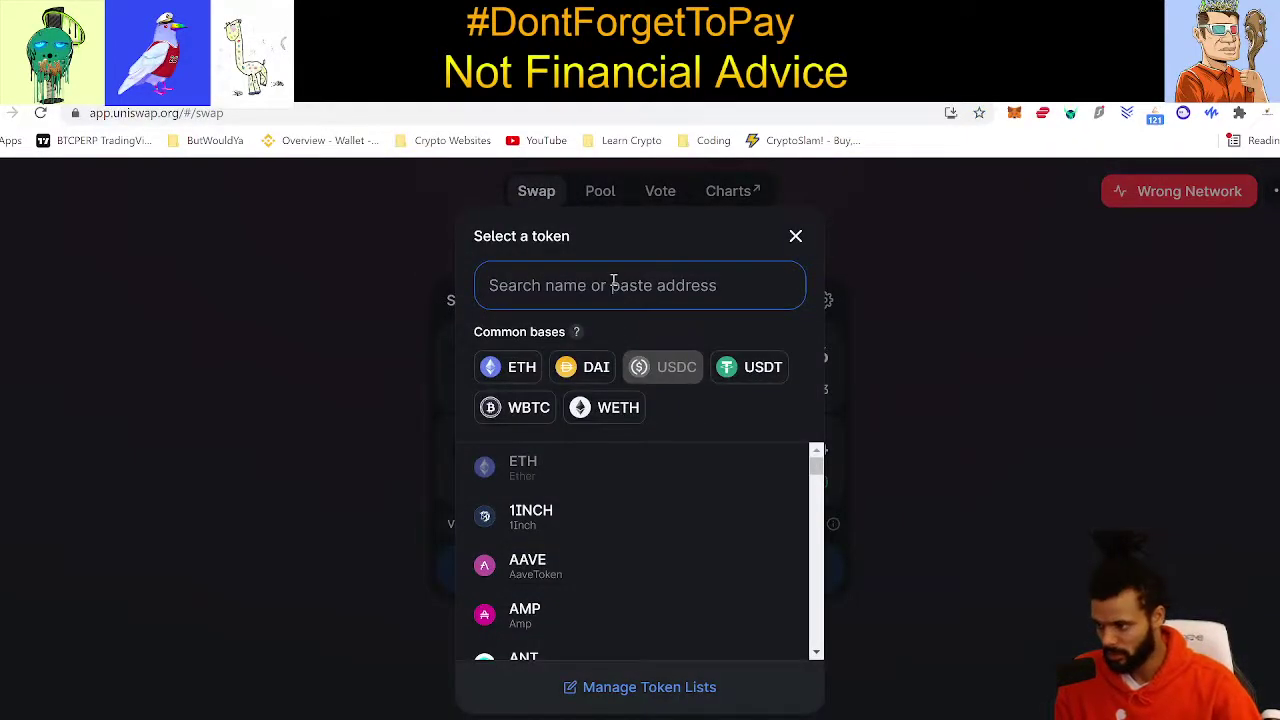
pyautogui.hotkey('ctrl', 'v')
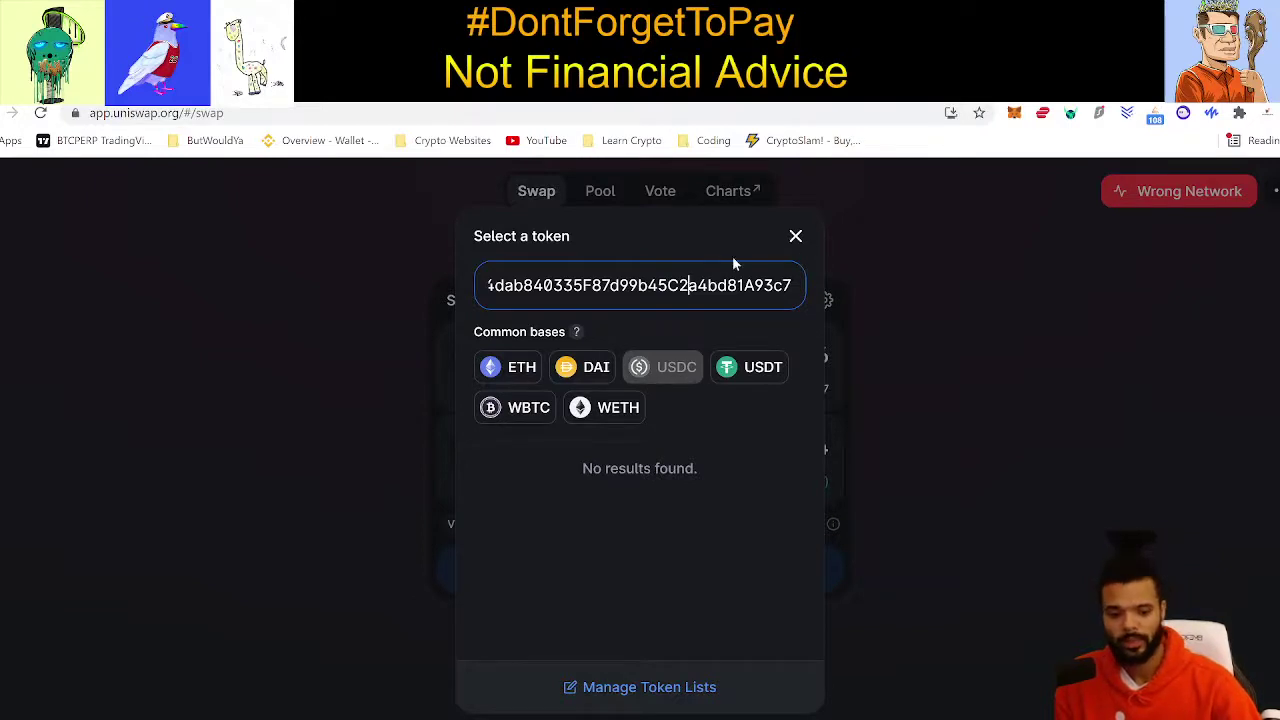
# Switch to the Pangolin exchange and change the wallet's network to Avalanche, approving the switch in MetaMask
pyautogui.hotkey('ctrl', 'Tab')
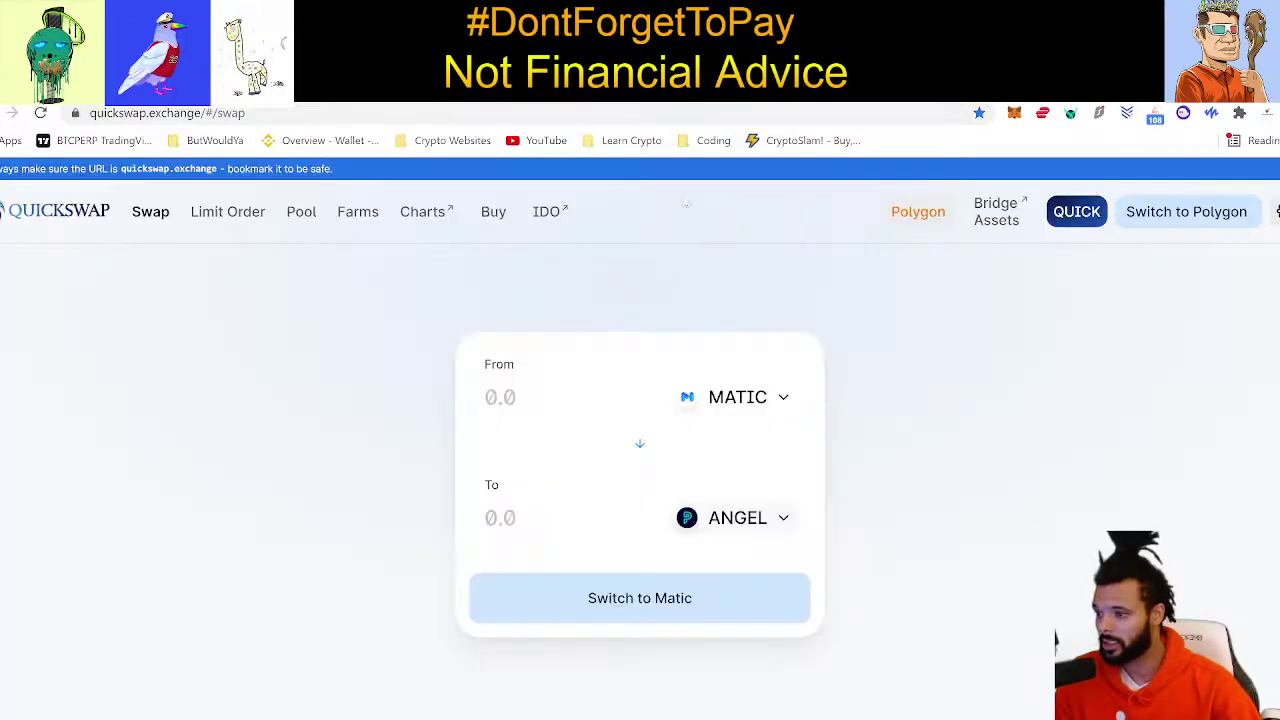
pyautogui.hotkey('ctrl', 'Tab')
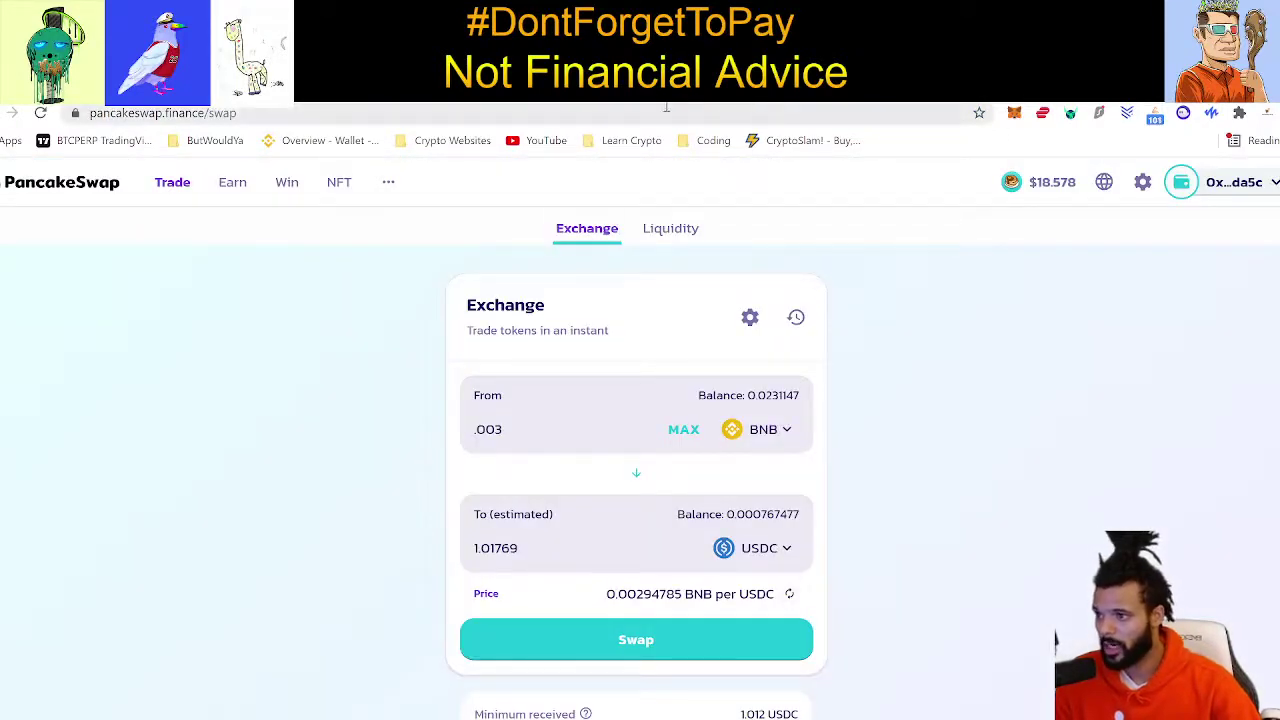
pyautogui.hotkey('ctrl', 'Tab')
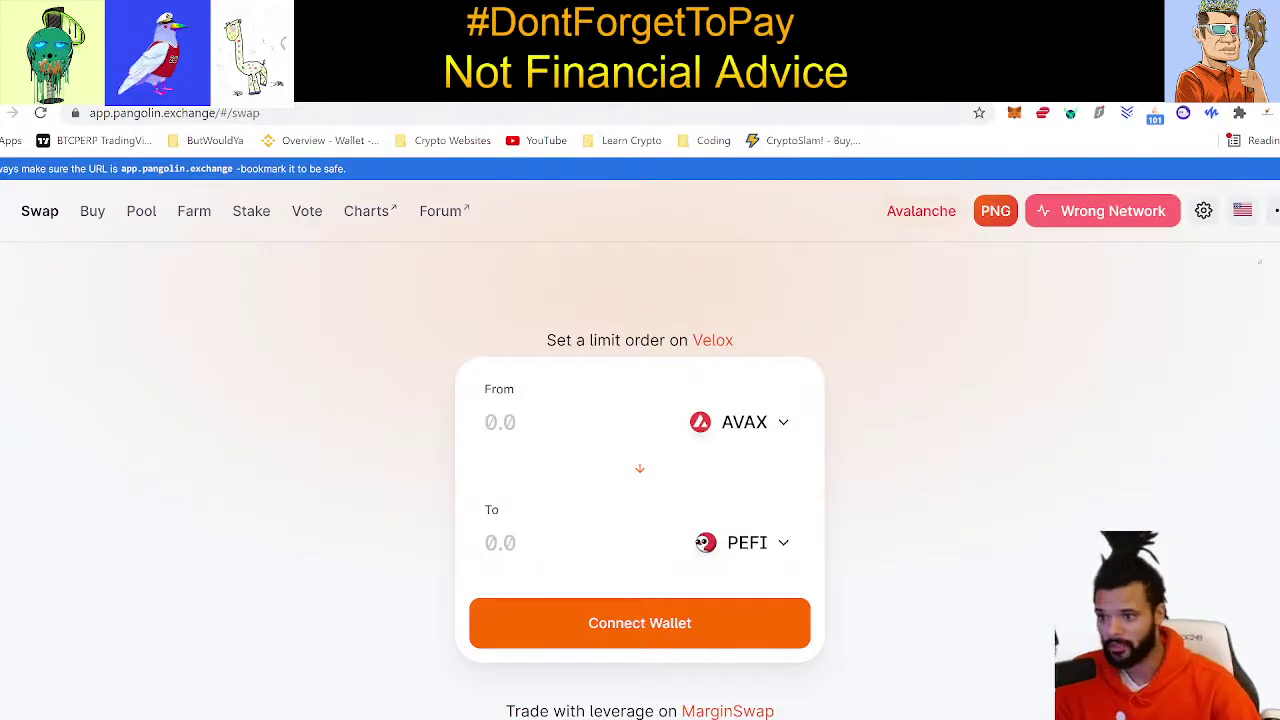
pyautogui.click(1090, 213)
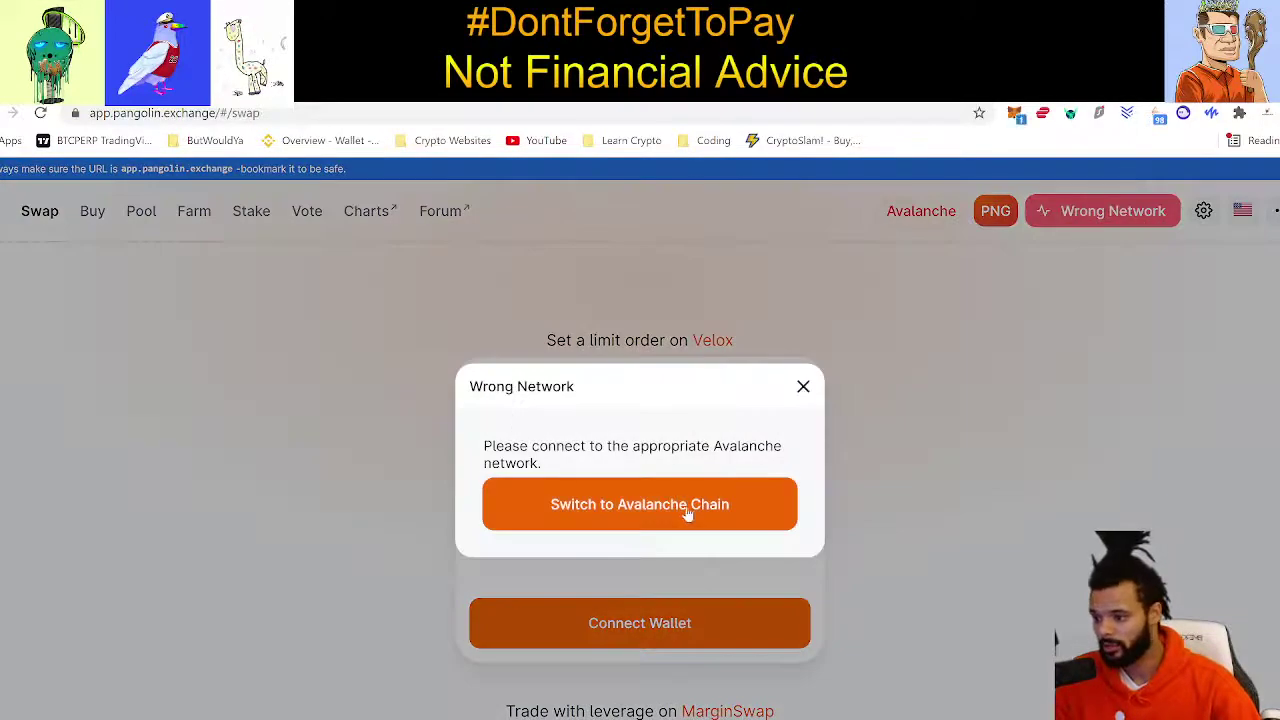
pyautogui.click(688, 513)
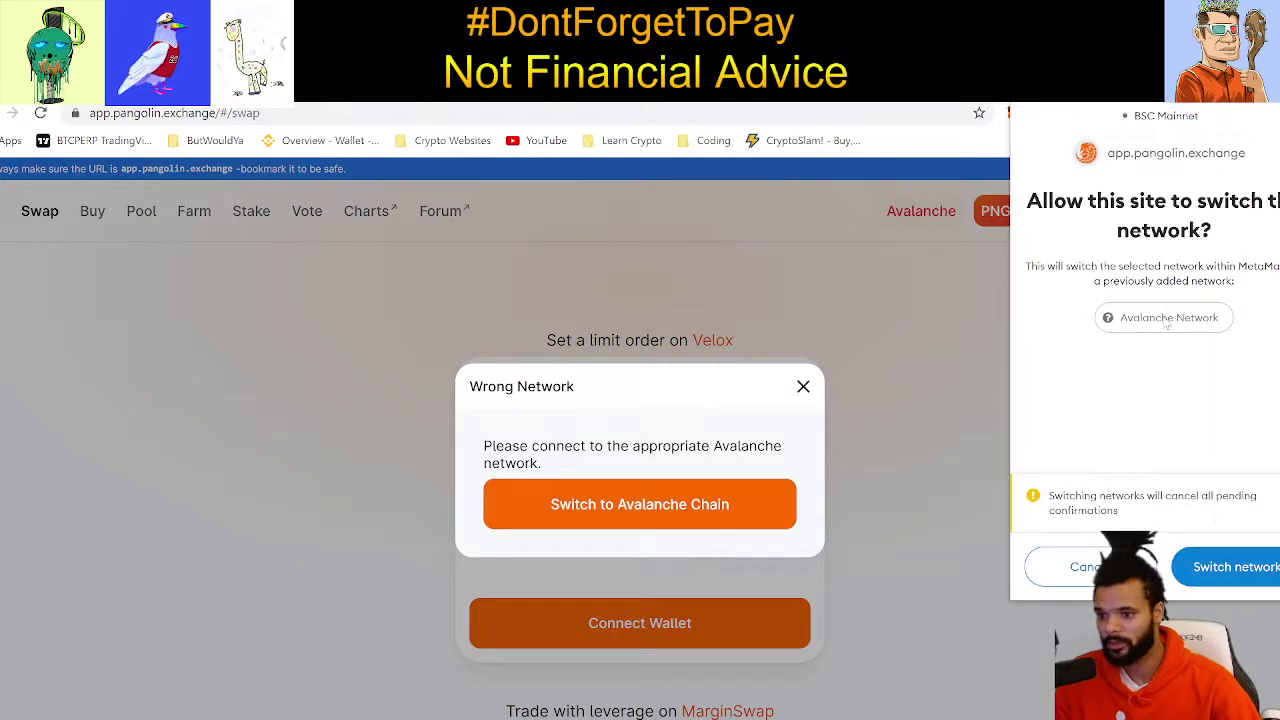
pyautogui.click(1221, 557)
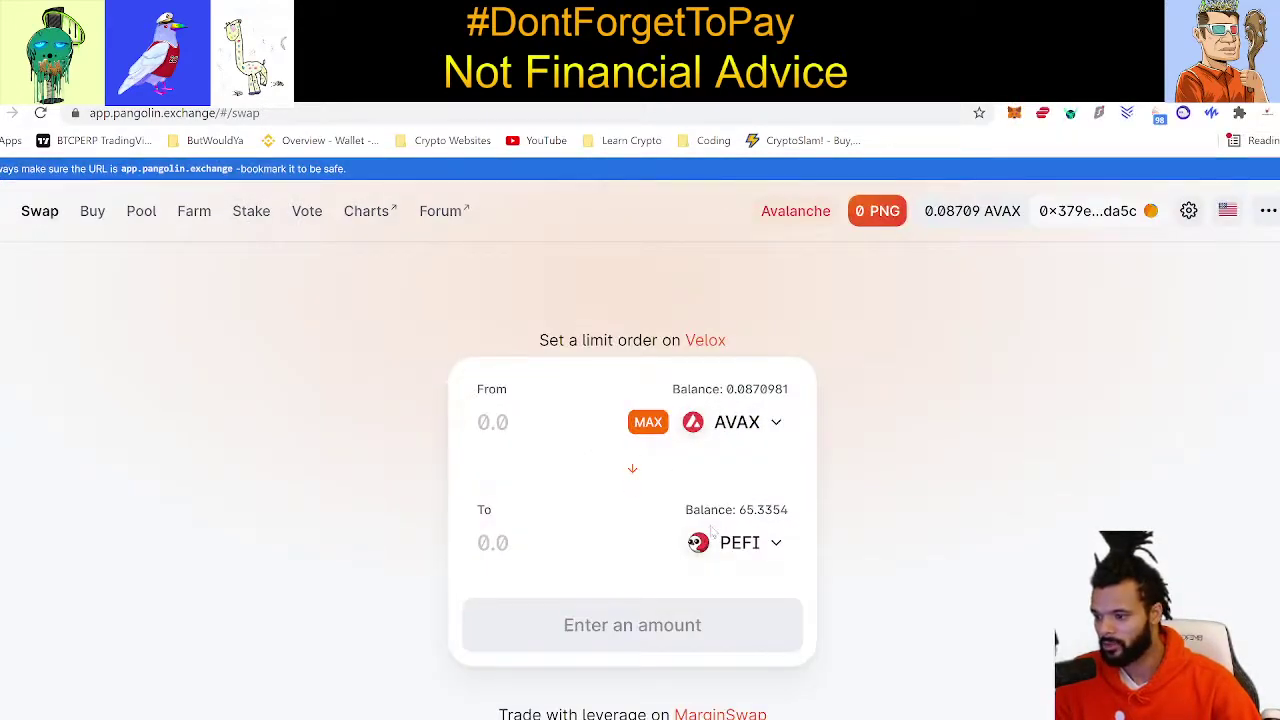
# Search for "usdc" to choose USDC.e as Pangolin's output token, and set the AVAX amount to the maximum
pyautogui.click(745, 543)
pyautogui.write('u')
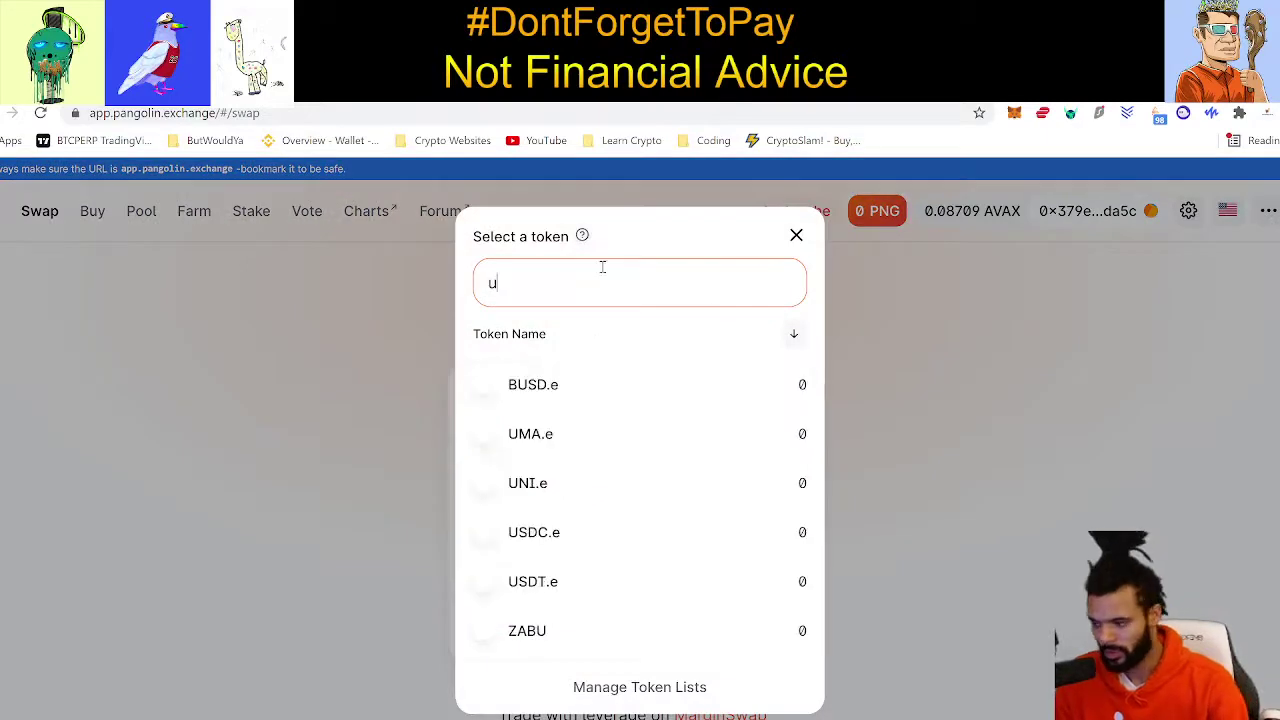
pyautogui.write('sdc')
pyautogui.click(558, 389)
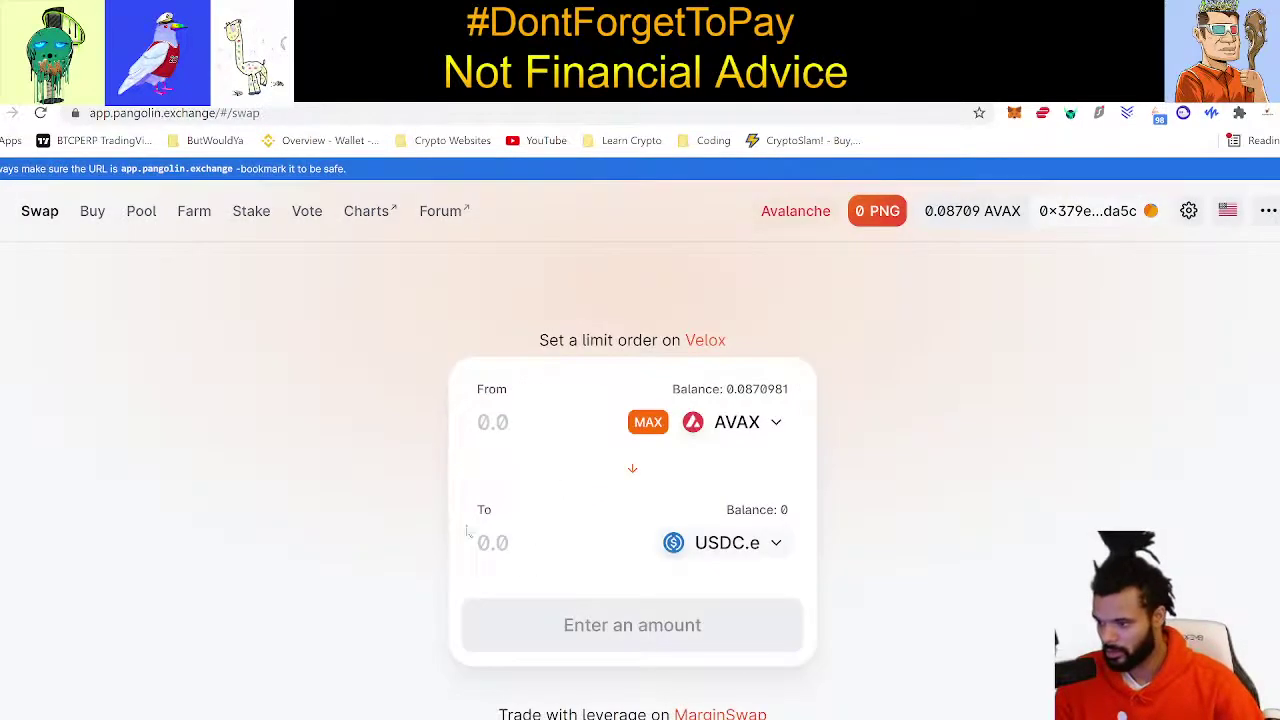
pyautogui.click(643, 425)
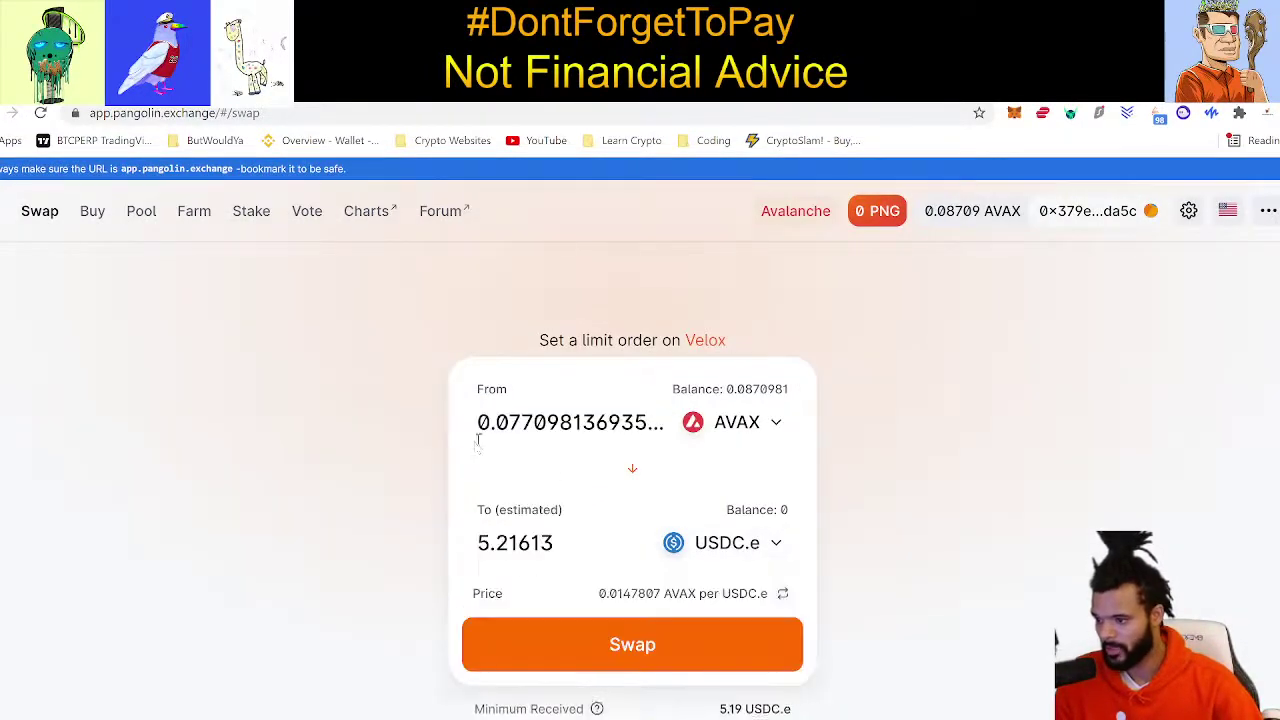
# Submit the AVAX to USDC.e swap for wallet confirmation, and dismiss the pending confirmation without approving it
pyautogui.click(660, 643)
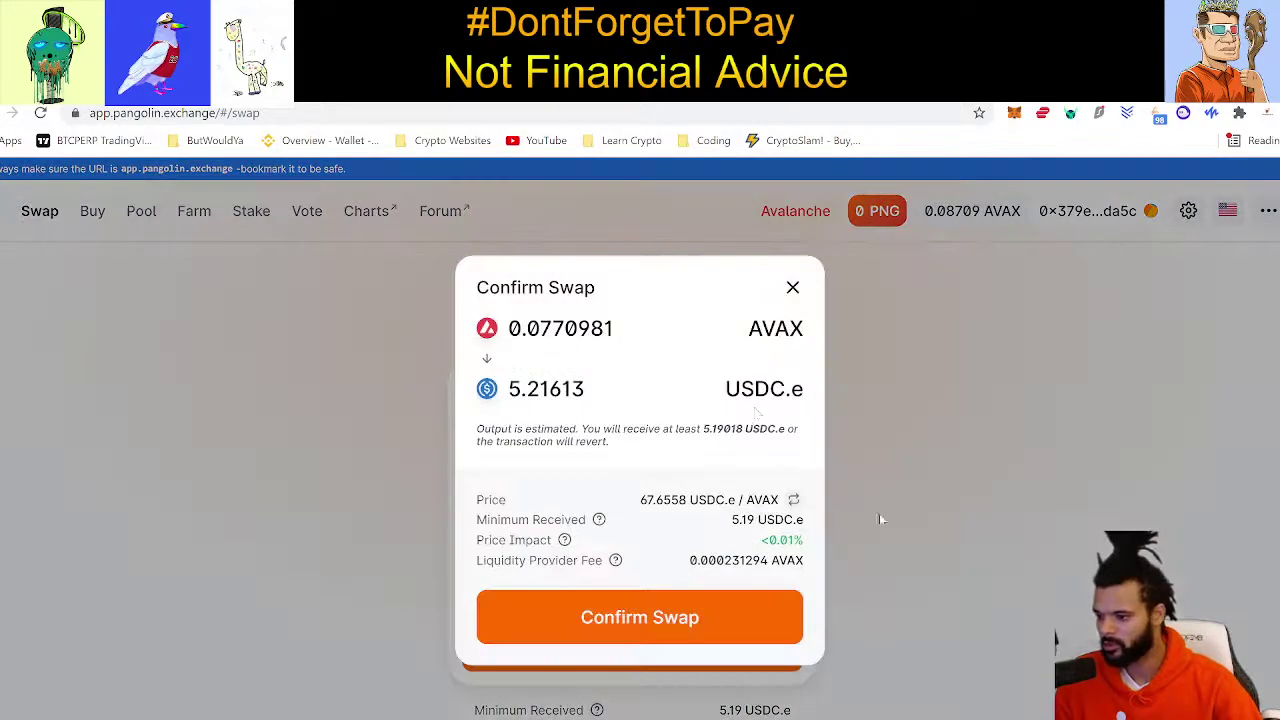
pyautogui.click(674, 619)
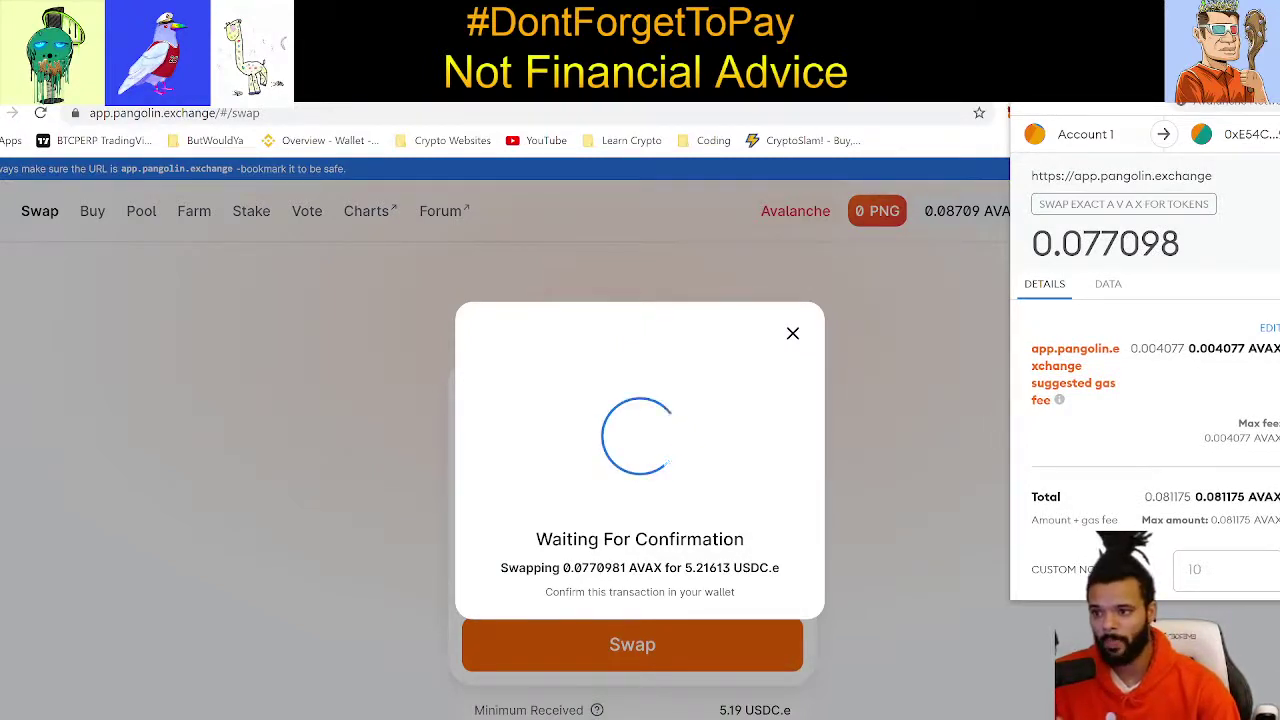
pyautogui.click(898, 302)
pyautogui.click(795, 330)
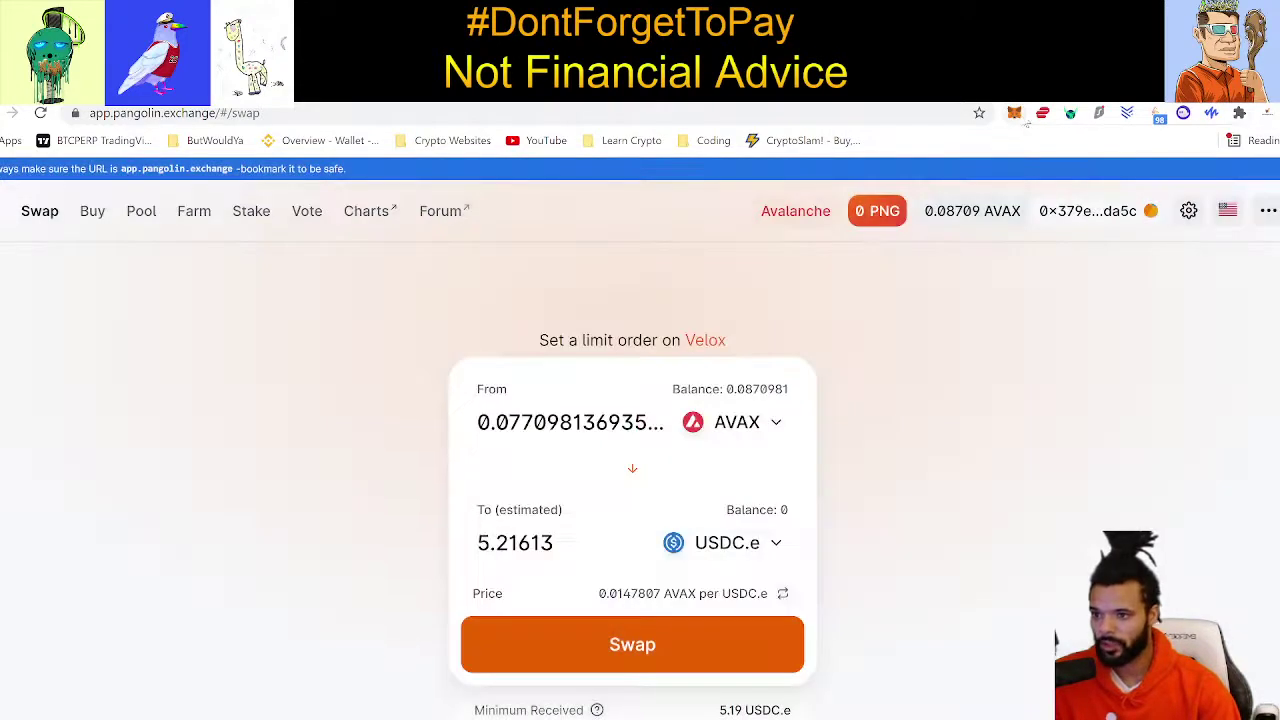
# Review the available networks in MetaMask through to the Custom RPC option, and close the wallet
pyautogui.click(865, 160)
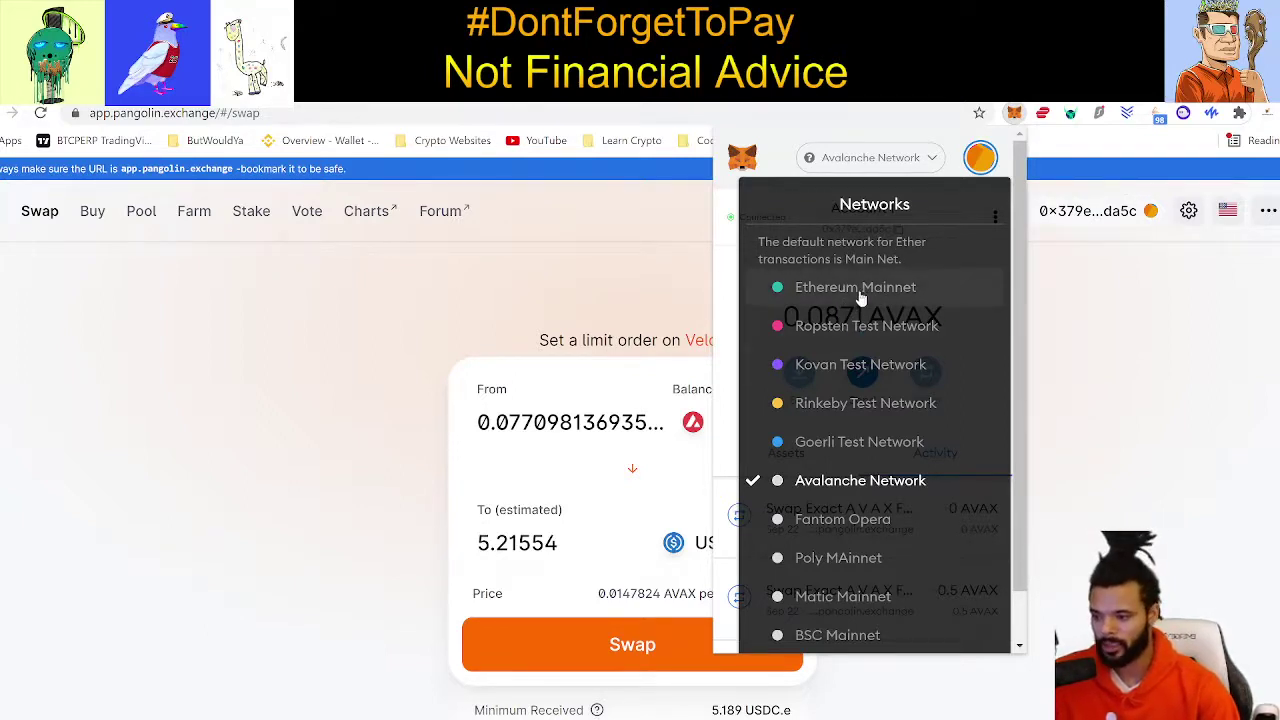
pyautogui.scroll(-1, 826, 440)
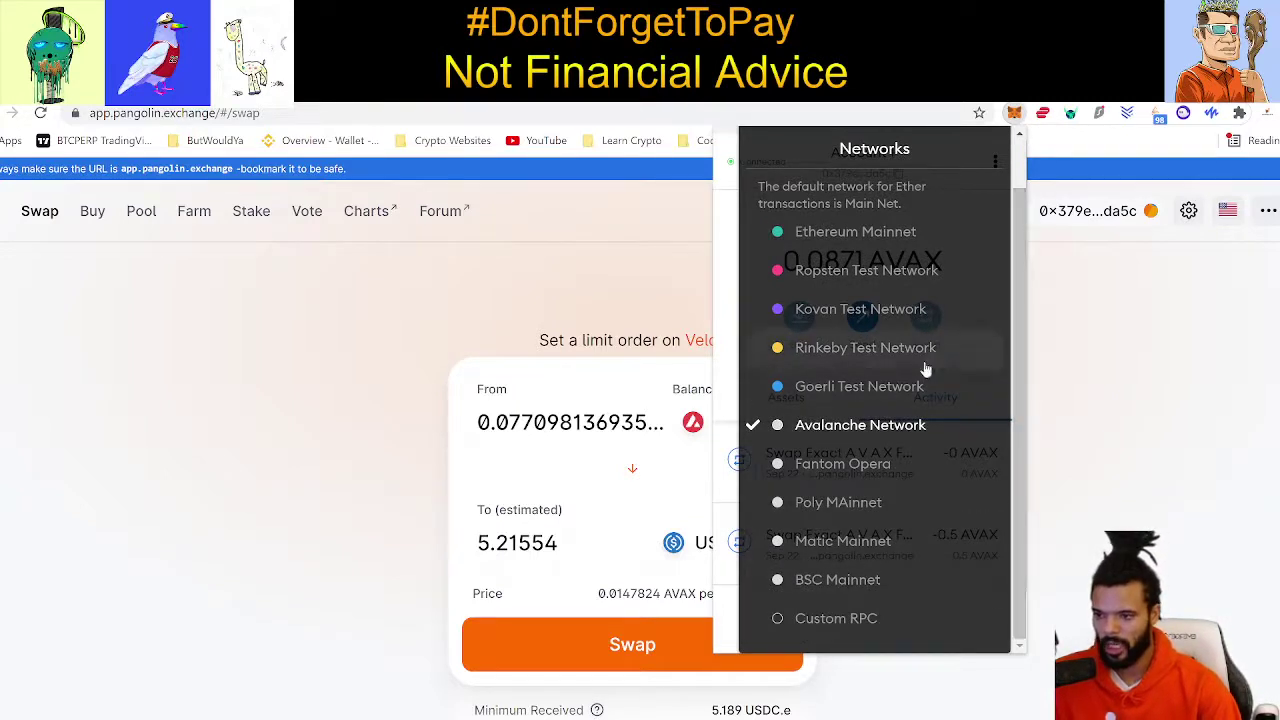
pyautogui.press('Escape')
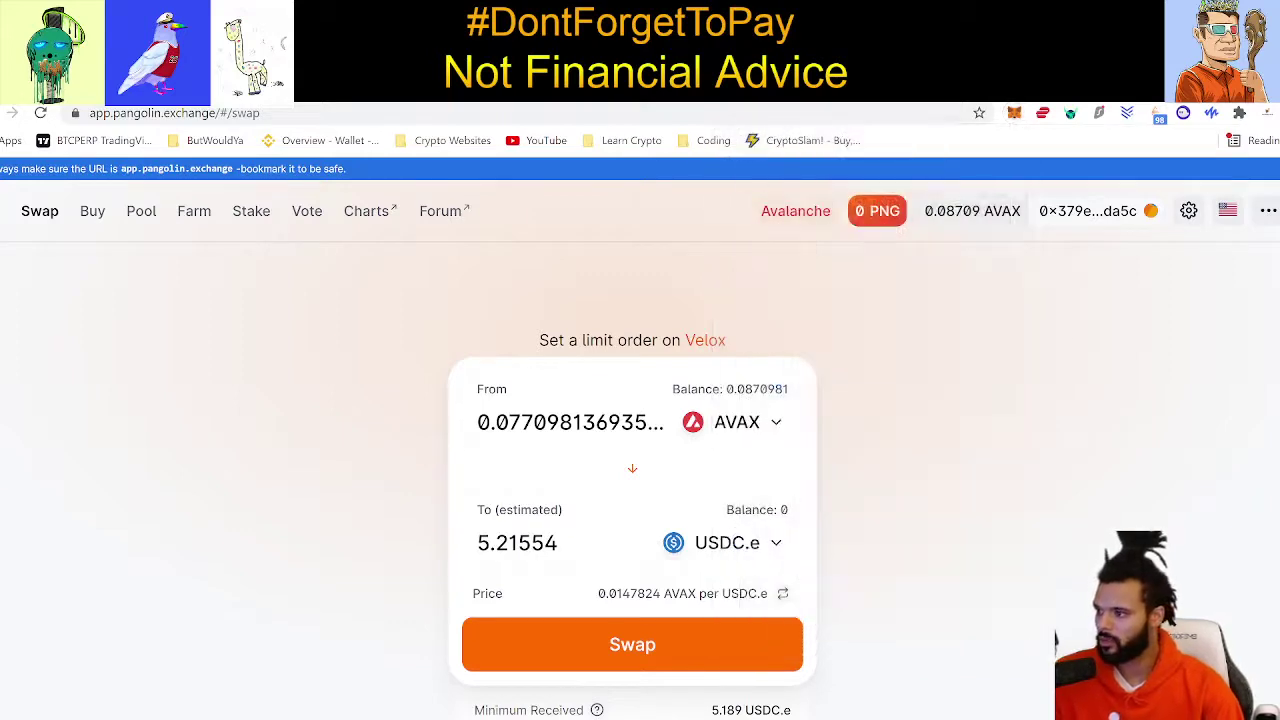
# Search Google for "add avax to metamask" and open the Avalanche support article on setting up MetaMask
pyautogui.hotkey('ctrl', 'Tab')
pyautogui.doubleClick(252, 206)
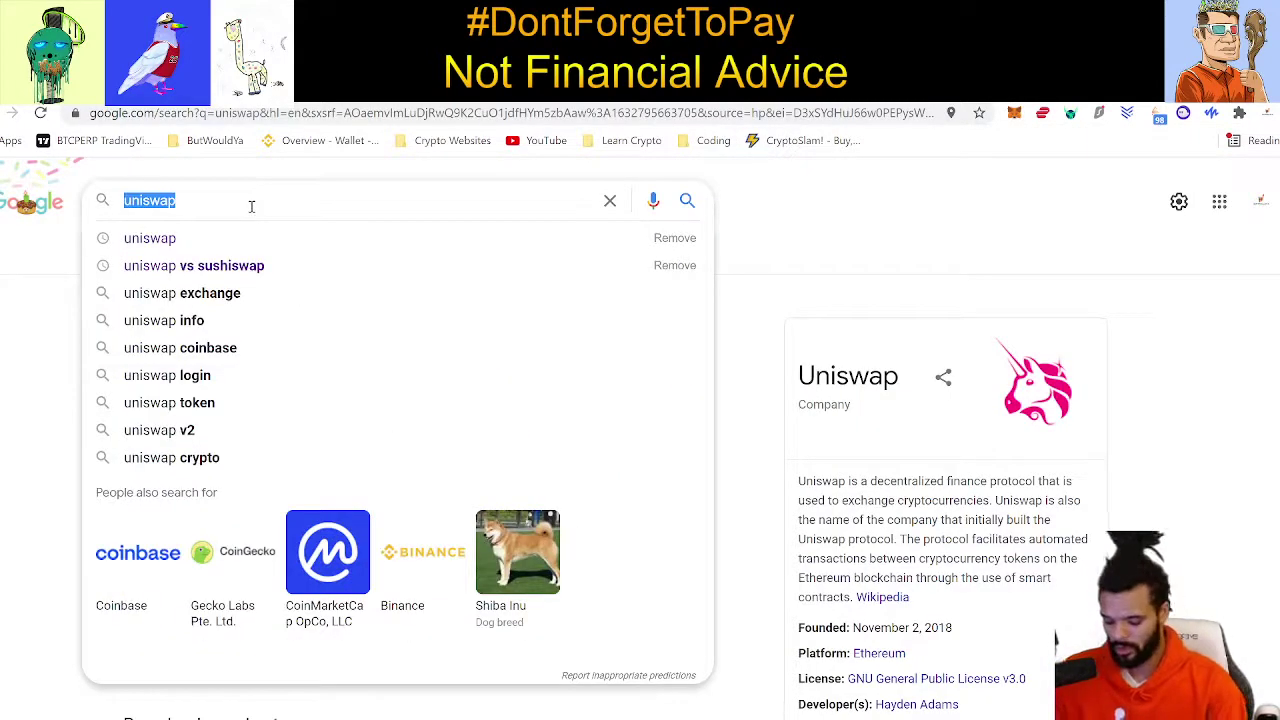
pyautogui.write('add a')
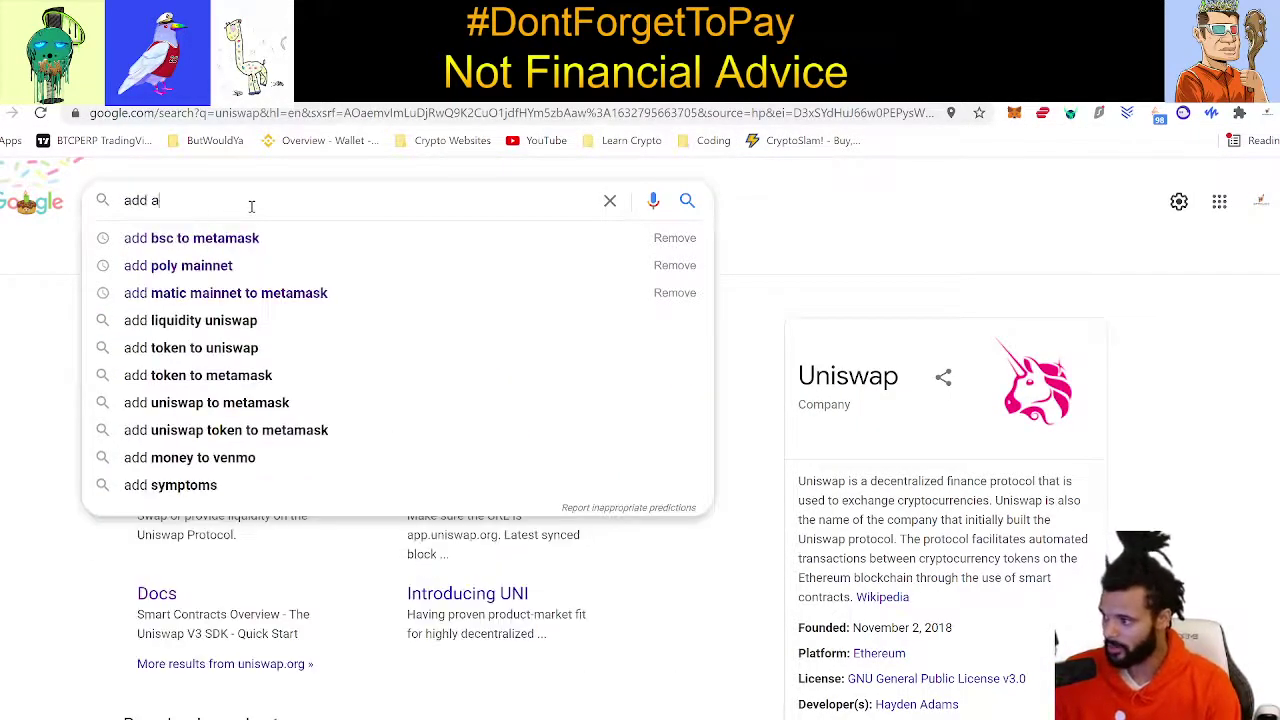
pyautogui.write('vax to meta')
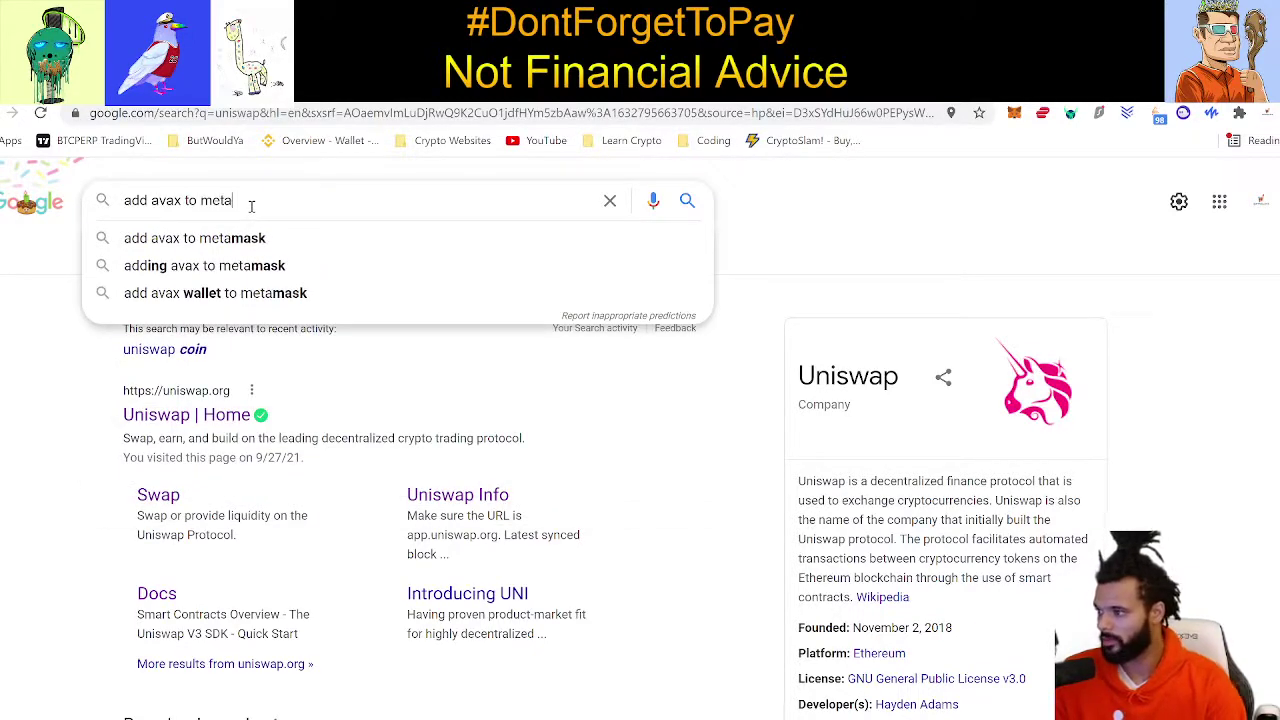
pyautogui.write('mask')
pyautogui.press('Return')
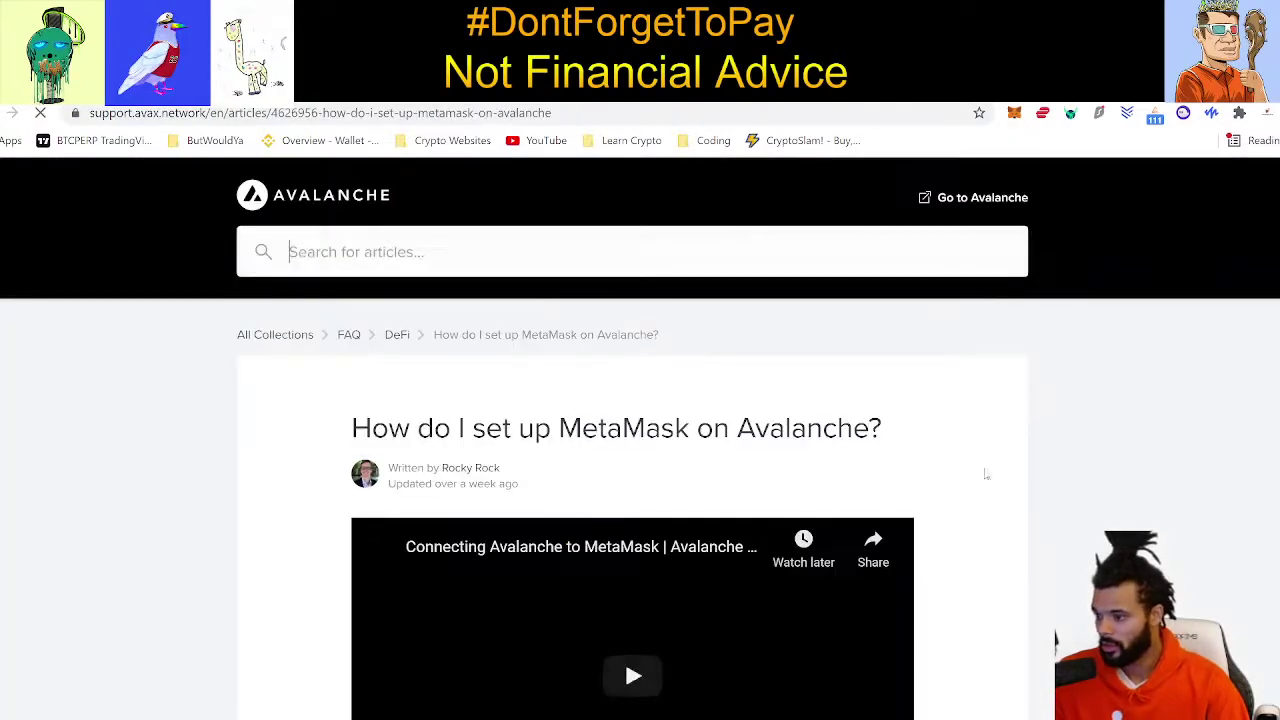
# Examine the Avalanche network settings in the article, highlighting the list from network name to explorer, and check the article's heading
pyautogui.scroll(-4, 990, 470)
pyautogui.scroll(-7, 1003, 470)
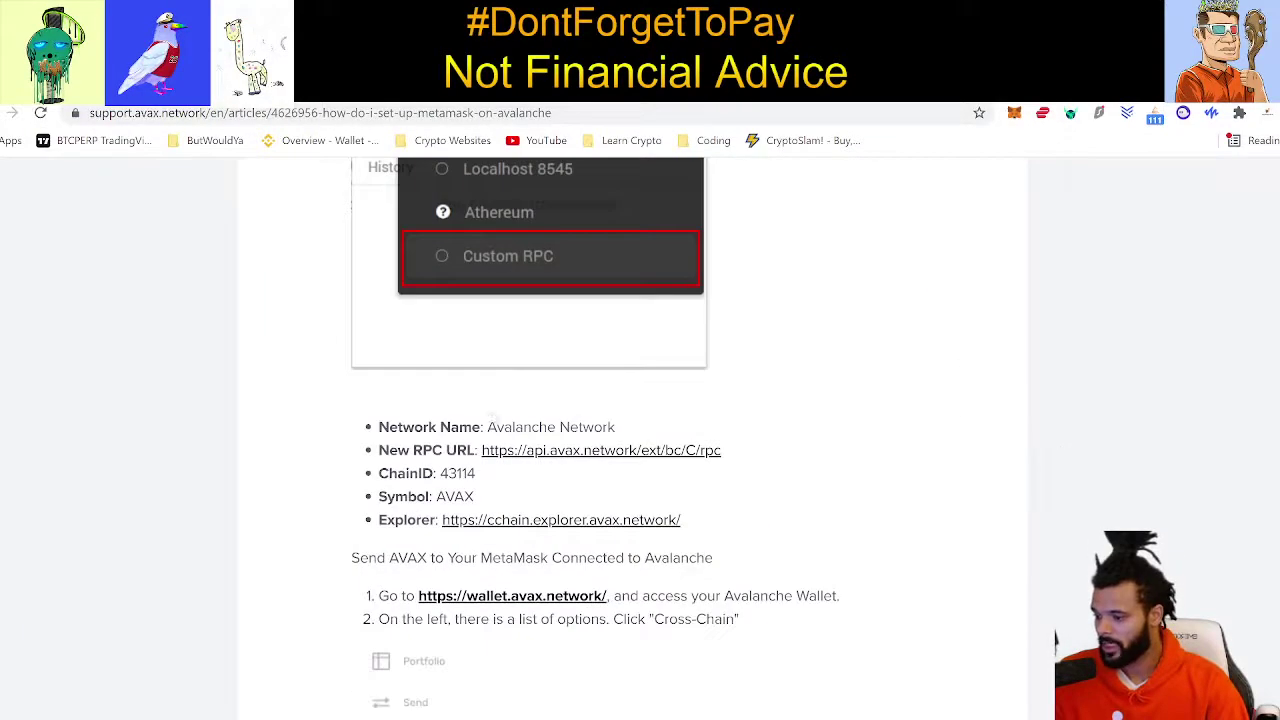
pyautogui.moveTo(403, 437); pyautogui.dragTo(707, 537)
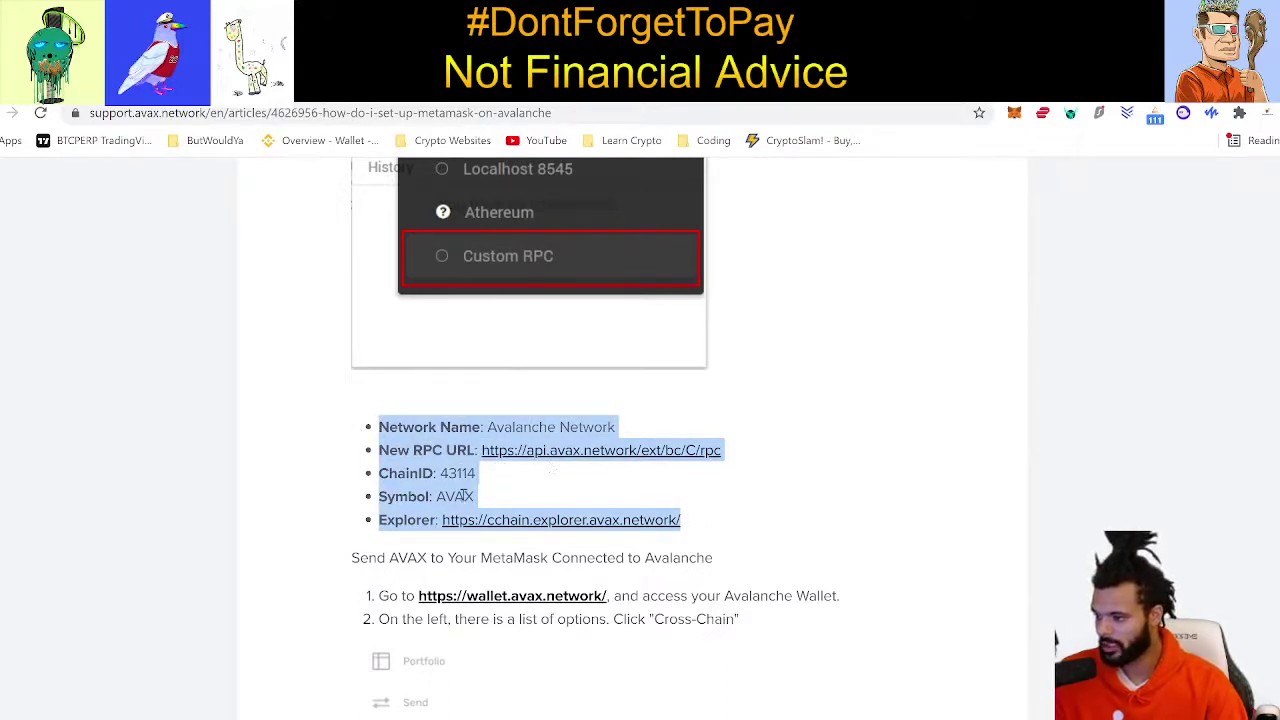
pyautogui.click(1211, 377)
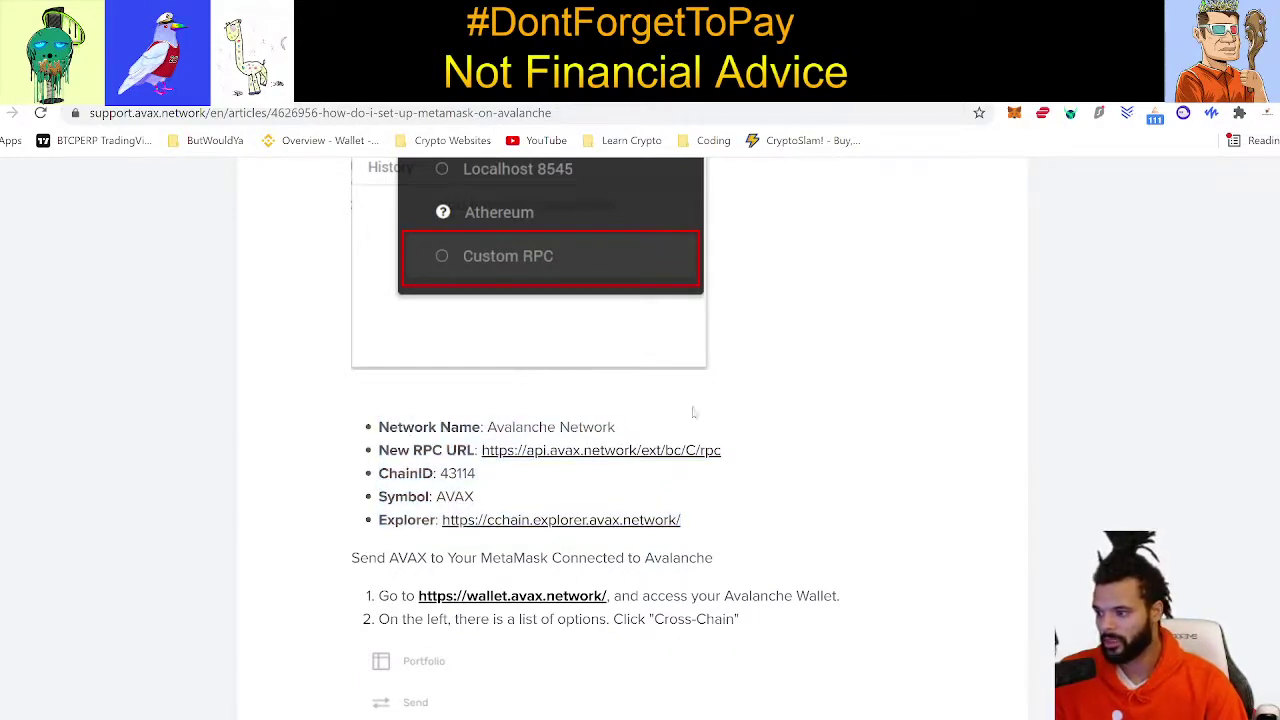
pyautogui.scroll(12, 693, 412)
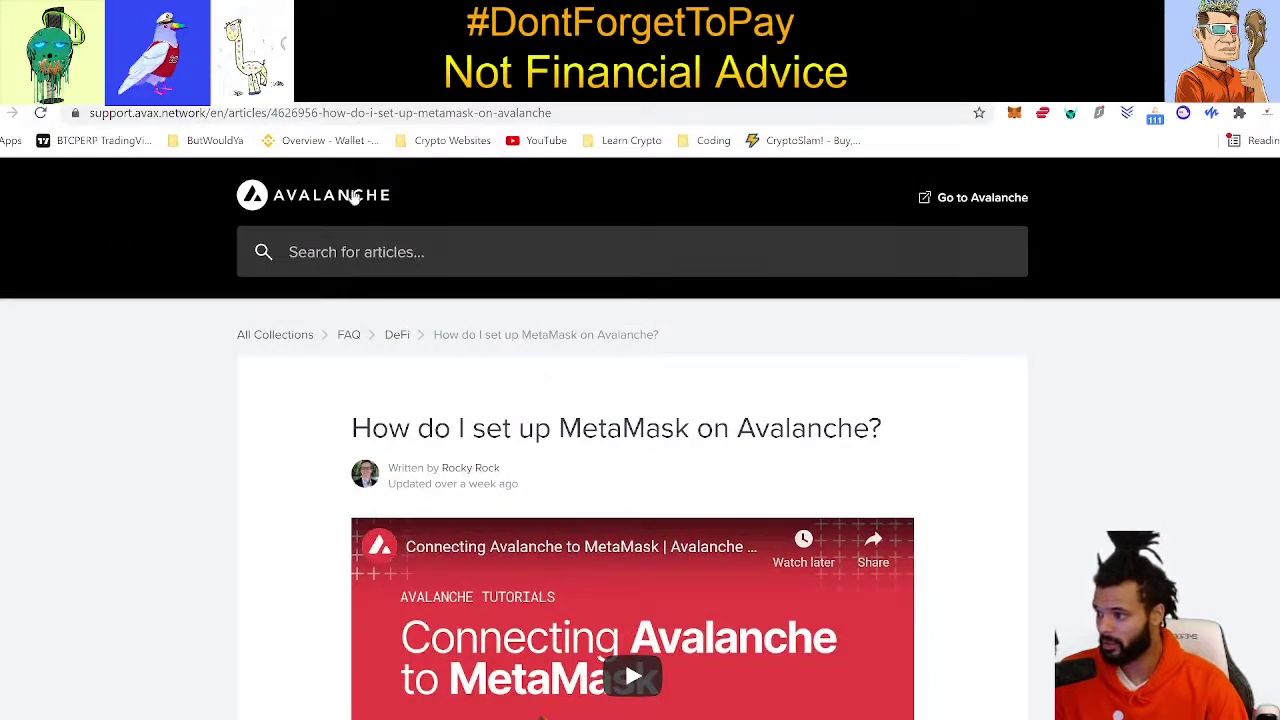
pyautogui.scroll(-3, 456, 389)
pyautogui.scroll(-8, 843, 213)
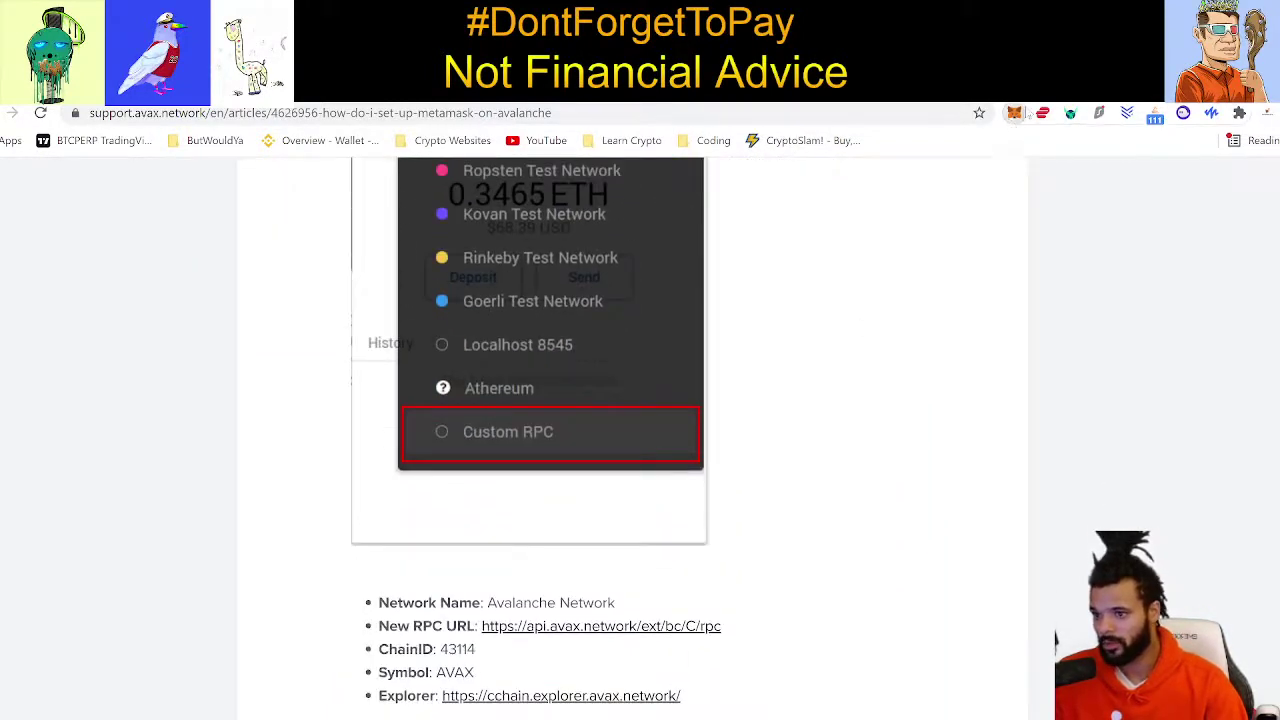
# Start a custom RPC network in MetaMask named "avalanch network" with RPC URL "https:ijh", and highlight the article's network settings instead
pyautogui.click(1014, 112)
pyautogui.click(890, 163)
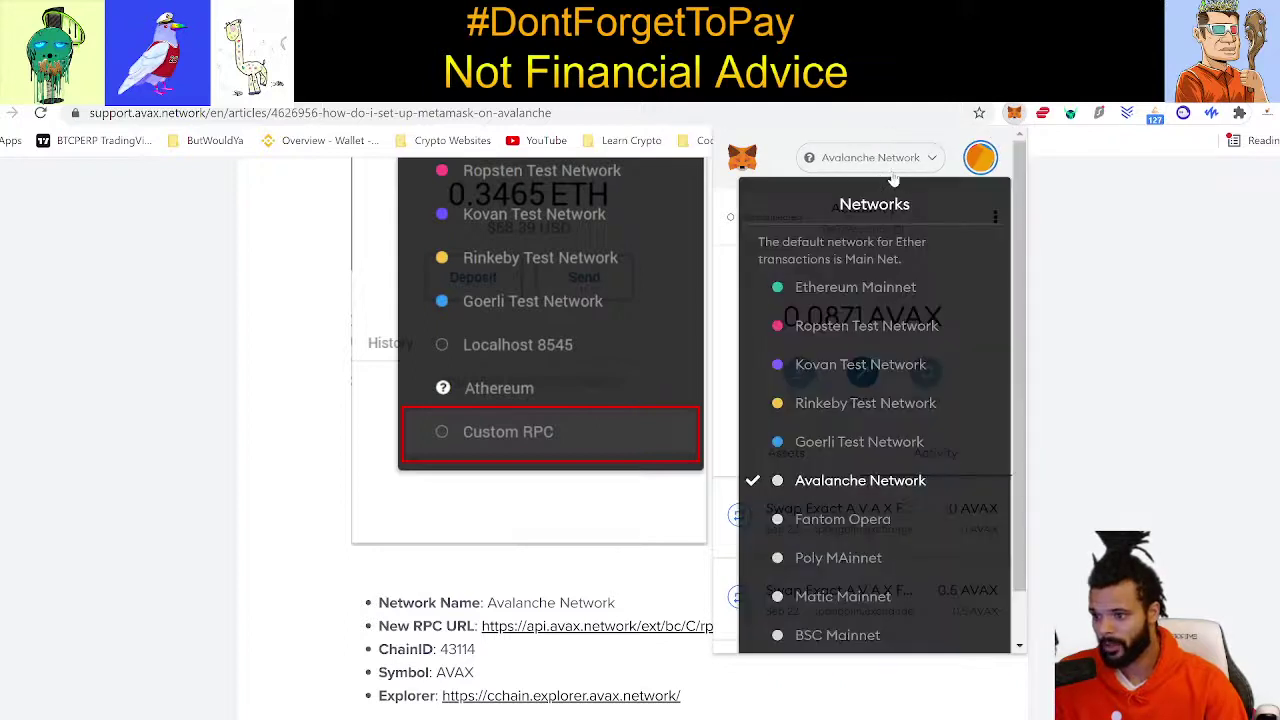
pyautogui.scroll(-2, 880, 374)
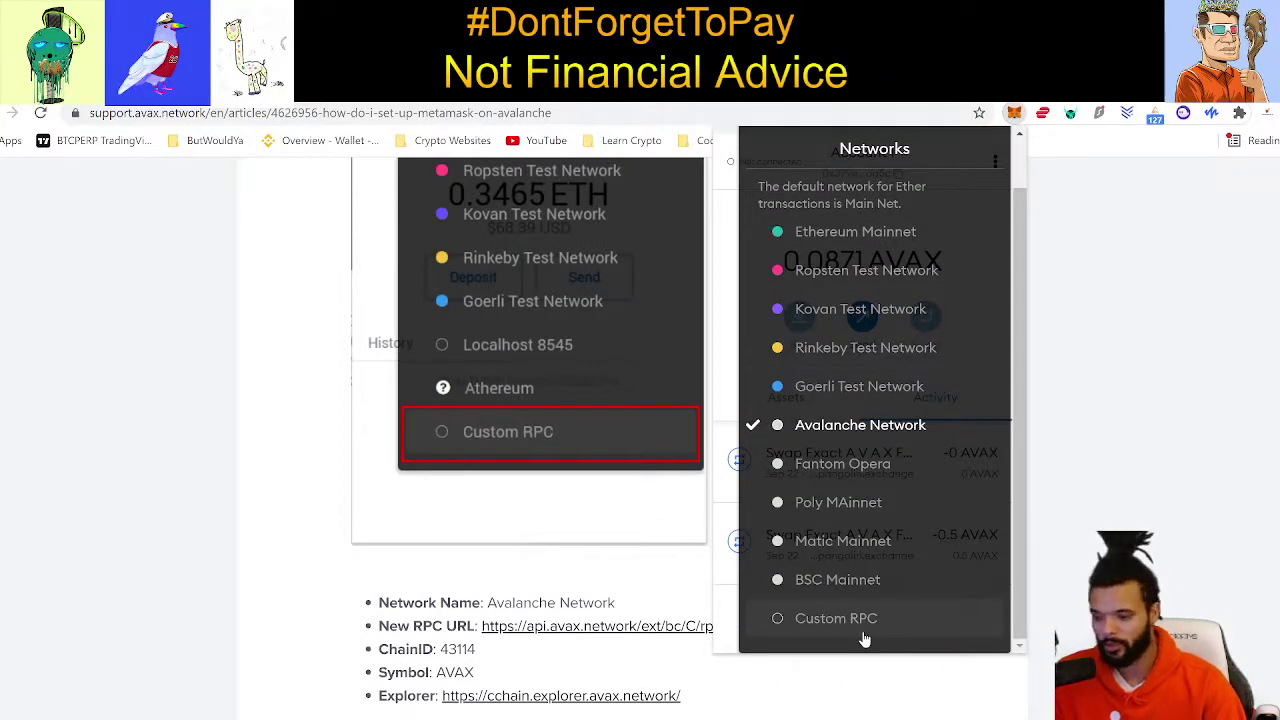
pyautogui.click(836, 618)
pyautogui.scroll(-1, 800, 469)
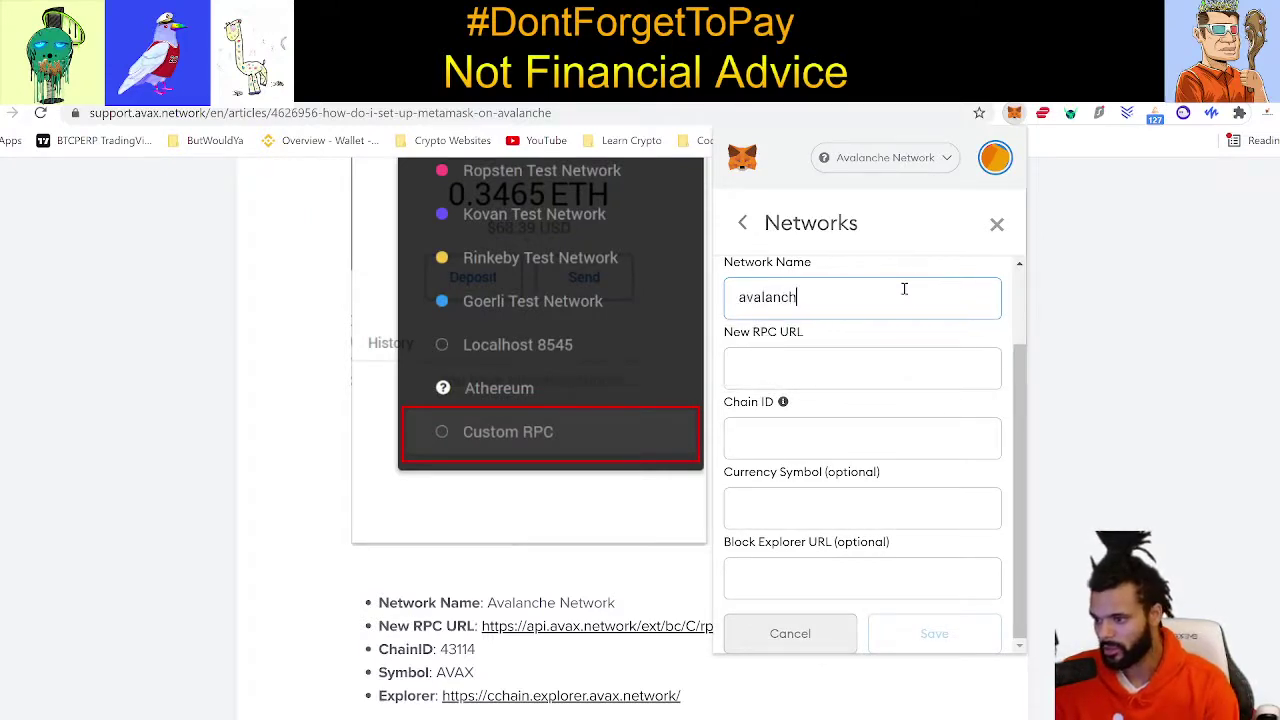
pyautogui.press('Tab')
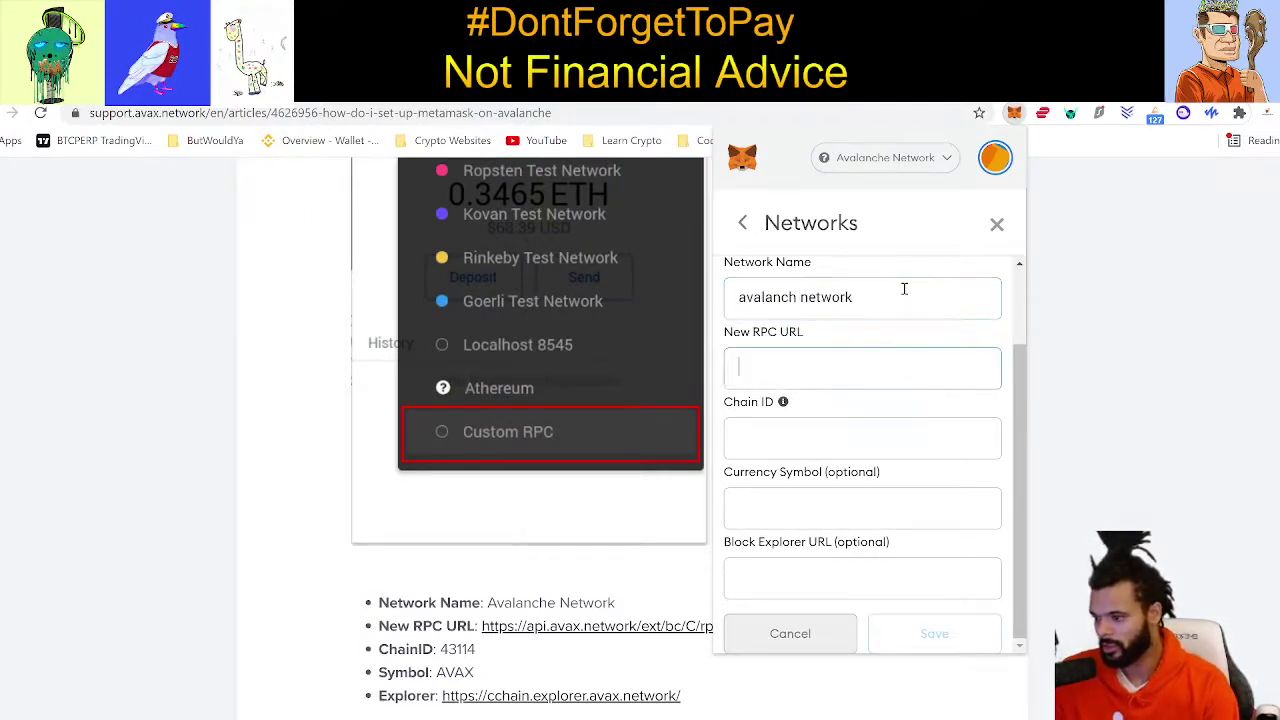
pyautogui.write('https:ijh')
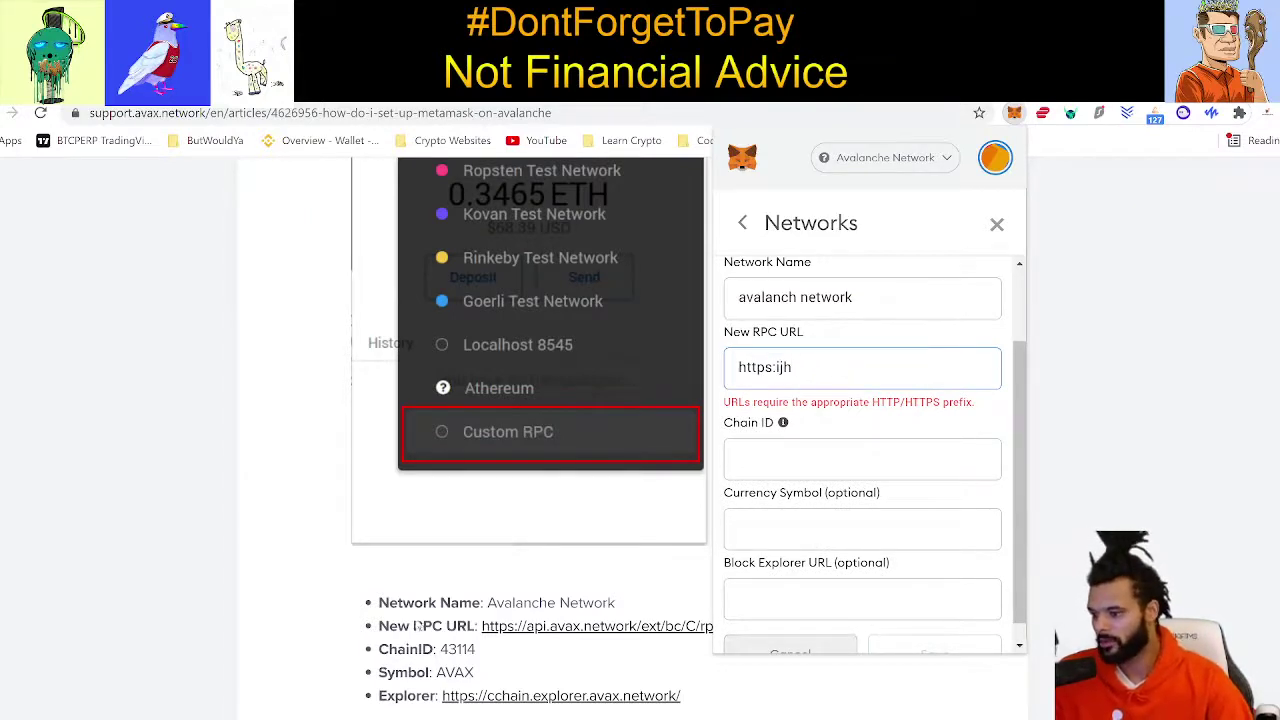
pyautogui.moveTo(372, 604); pyautogui.dragTo(689, 708)
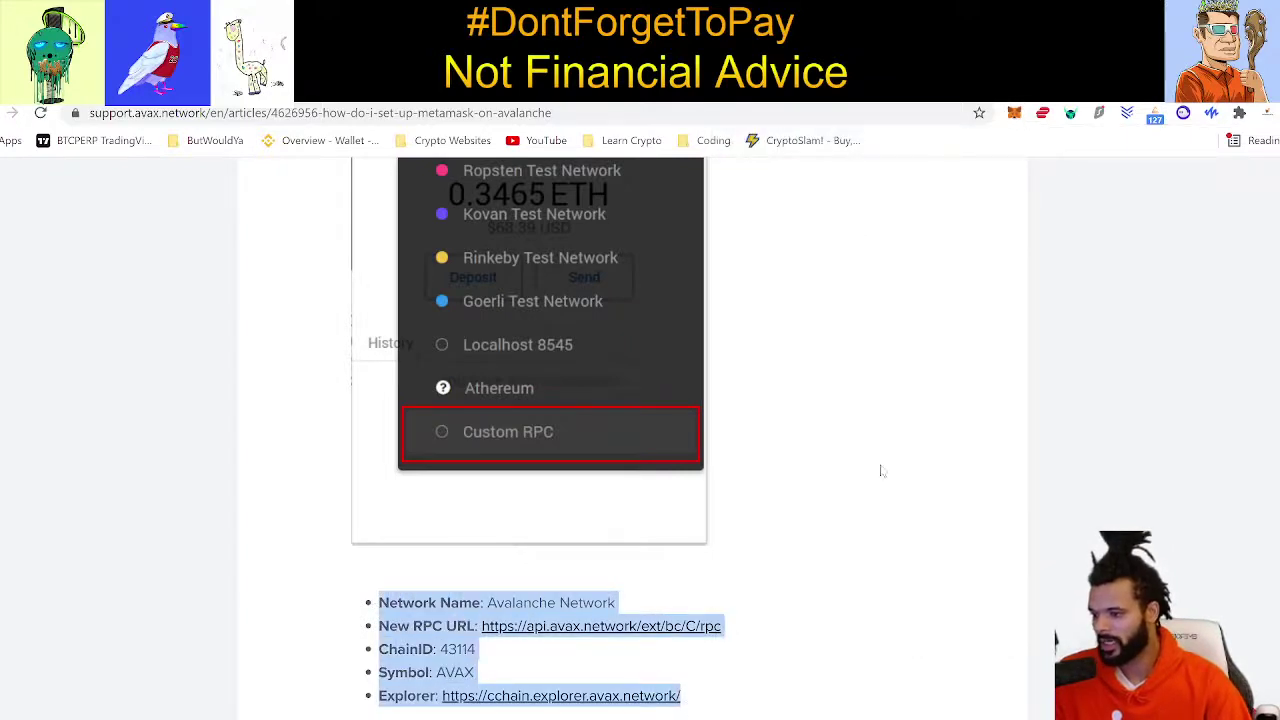
# Clear the highlighted Avalanche settings and look through the open exchange pages from Uniswap via PancakeSwap and Pangolin to SpookySwap
pyautogui.click(1137, 183)
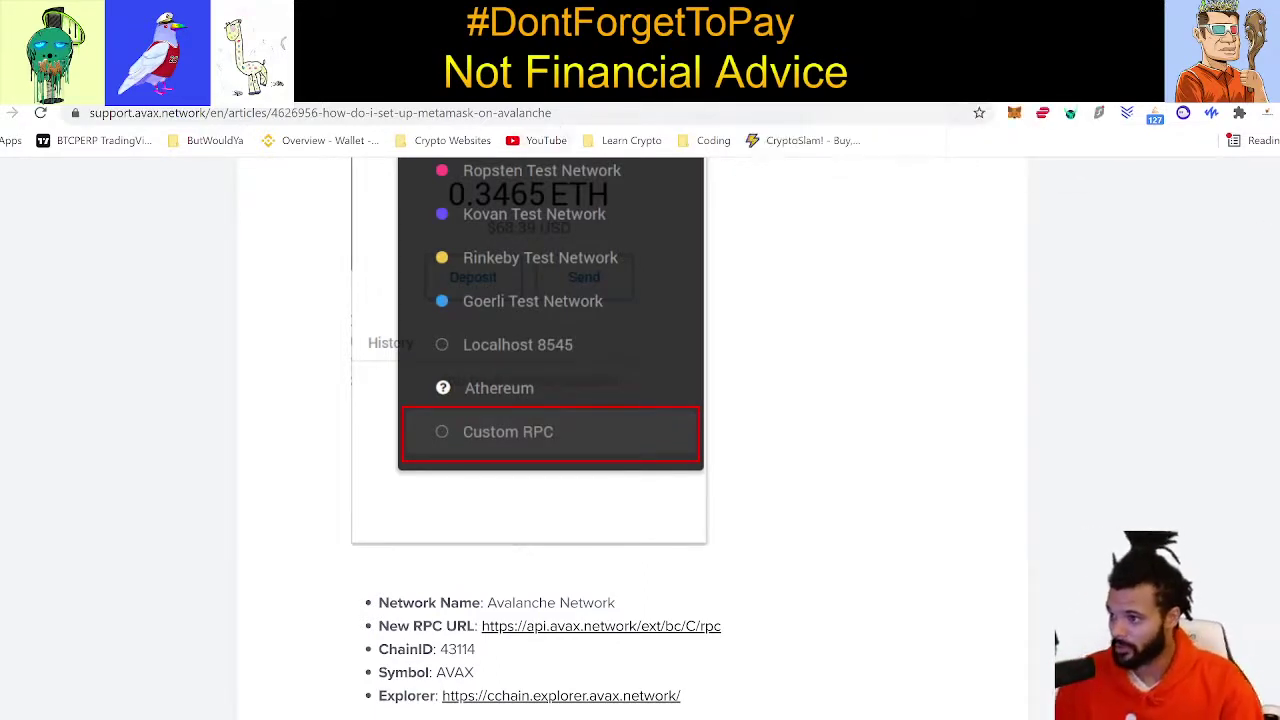
pyautogui.click(500, 90)
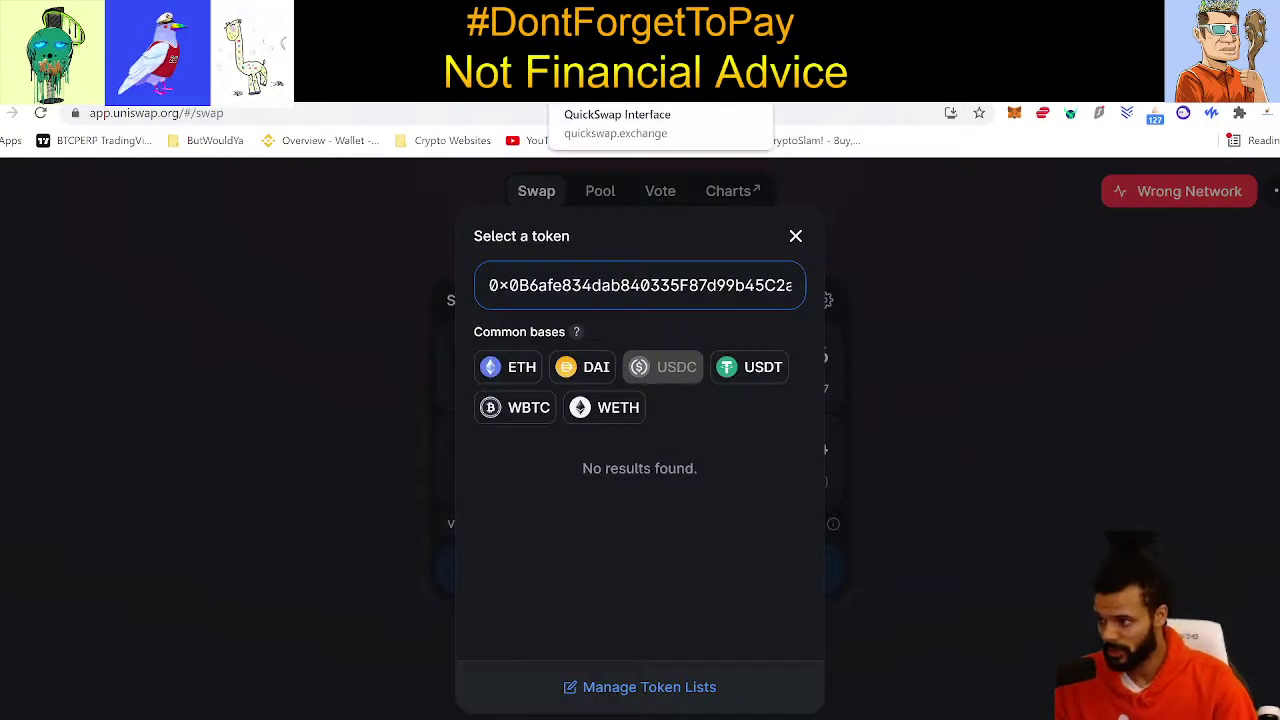
pyautogui.click(610, 90)
pyautogui.click(645, 92)
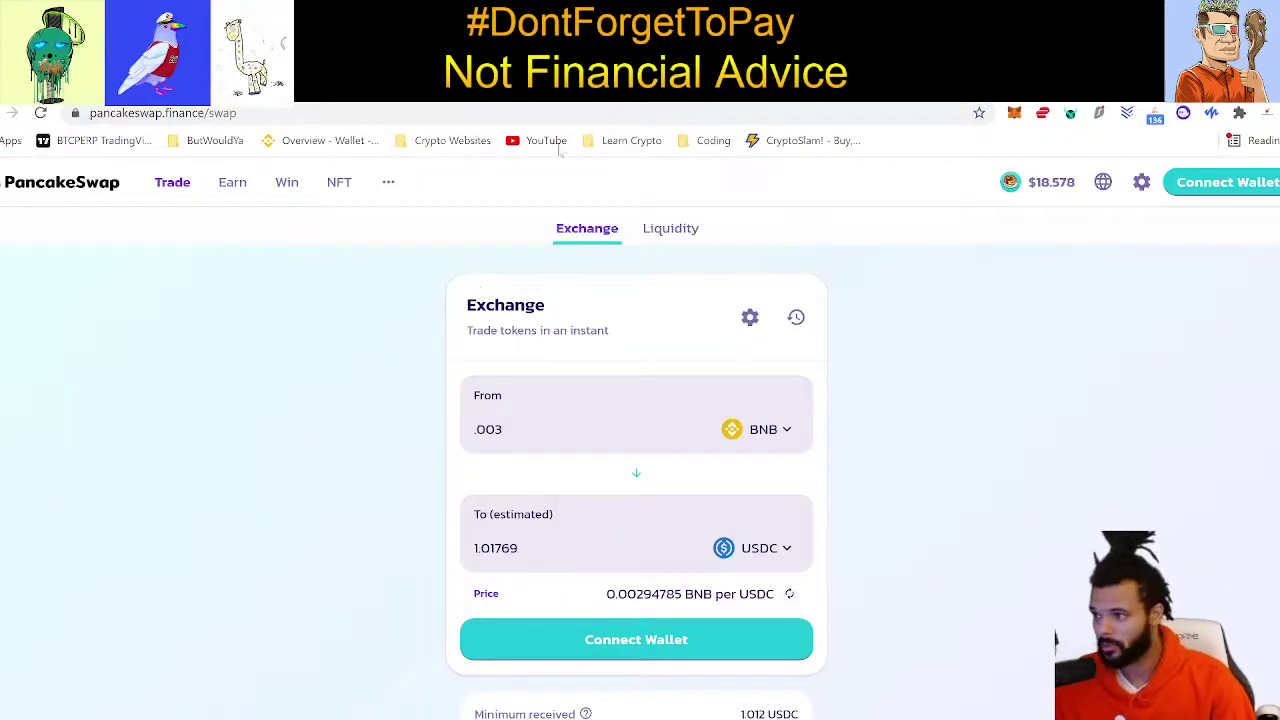
pyautogui.hotkey('ctrl', 'Tab')
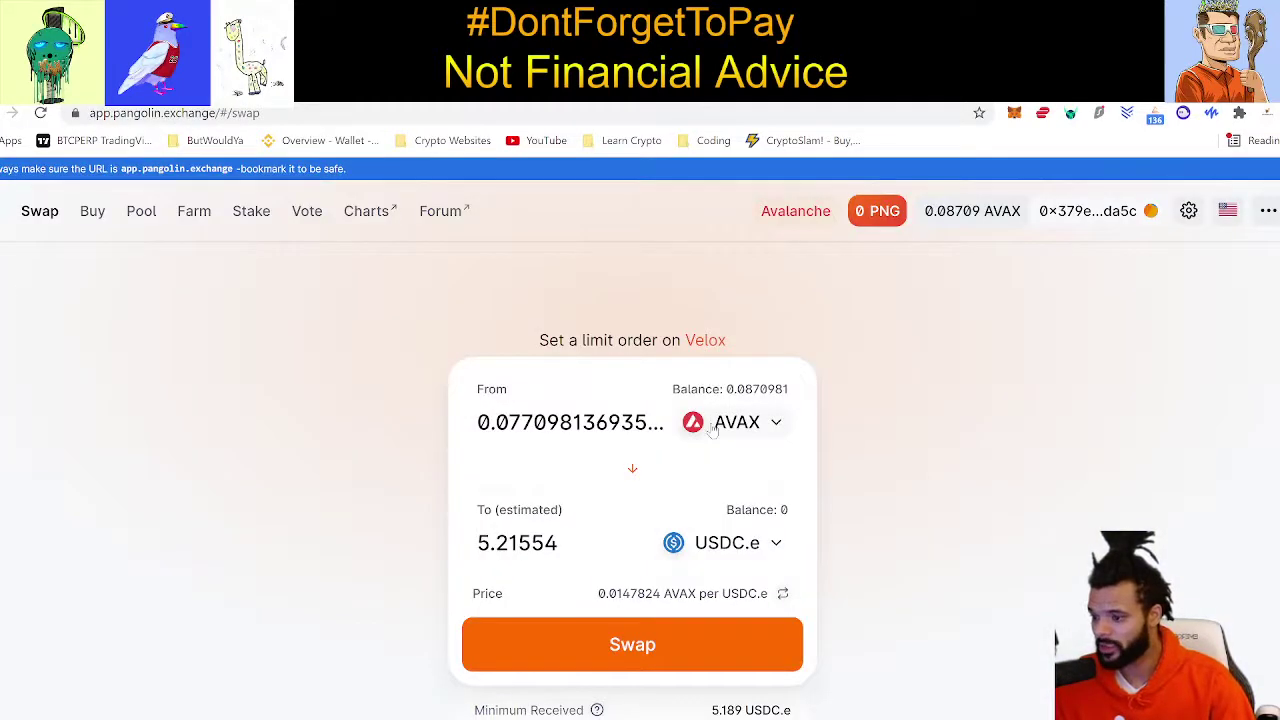
pyautogui.hotkey('ctrl', 'Tab')
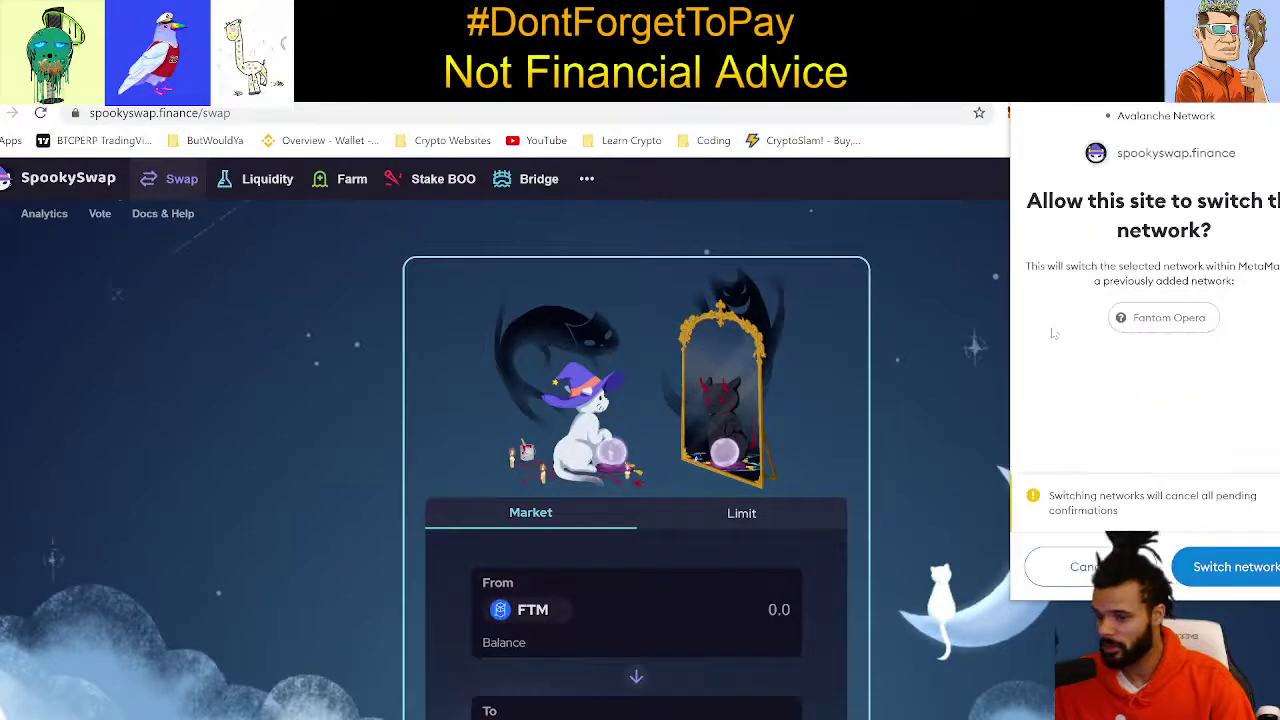
# Allow SpookySwap to switch MetaMask to the Fantom Opera network and look over its swap form
pyautogui.click(1262, 567)
pyautogui.scroll(-2, 660, 580)
pyautogui.scroll(2, 550, 620)
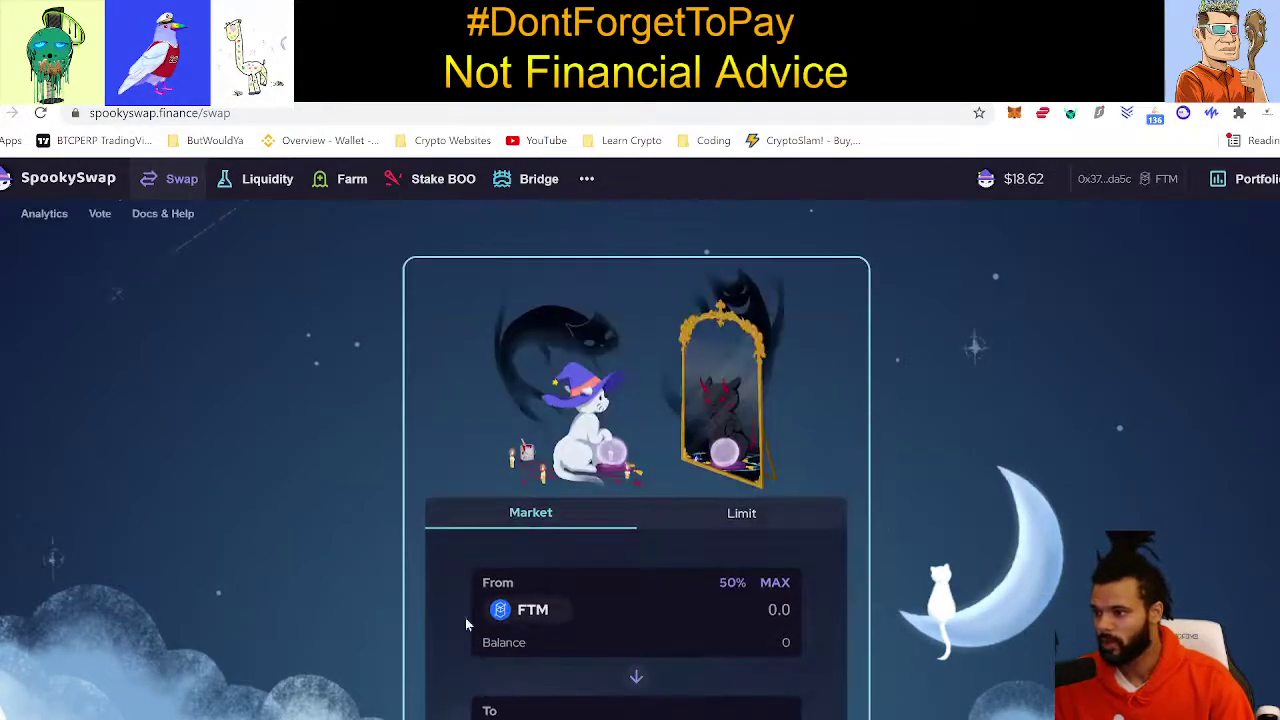
# Open the Anyswap router and switch the source network to BSC mainnet, approving the network change in MetaMask
pyautogui.click(850, 92)
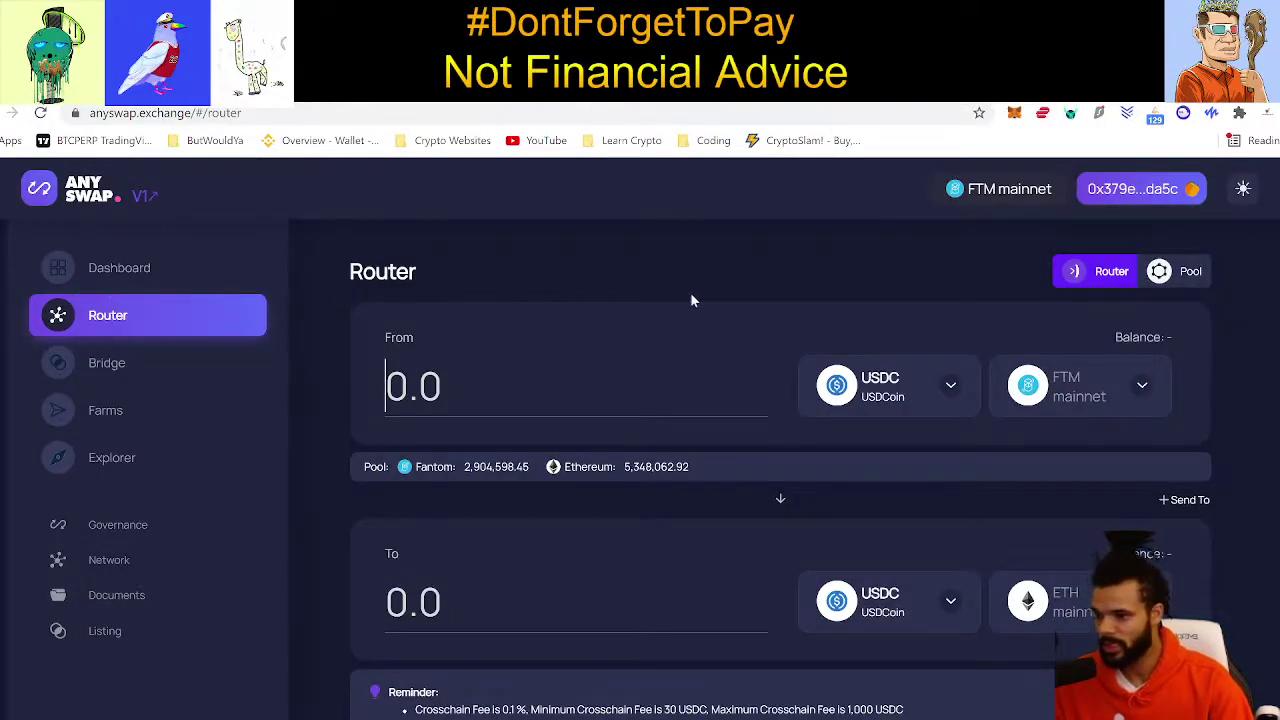
pyautogui.click(1133, 390)
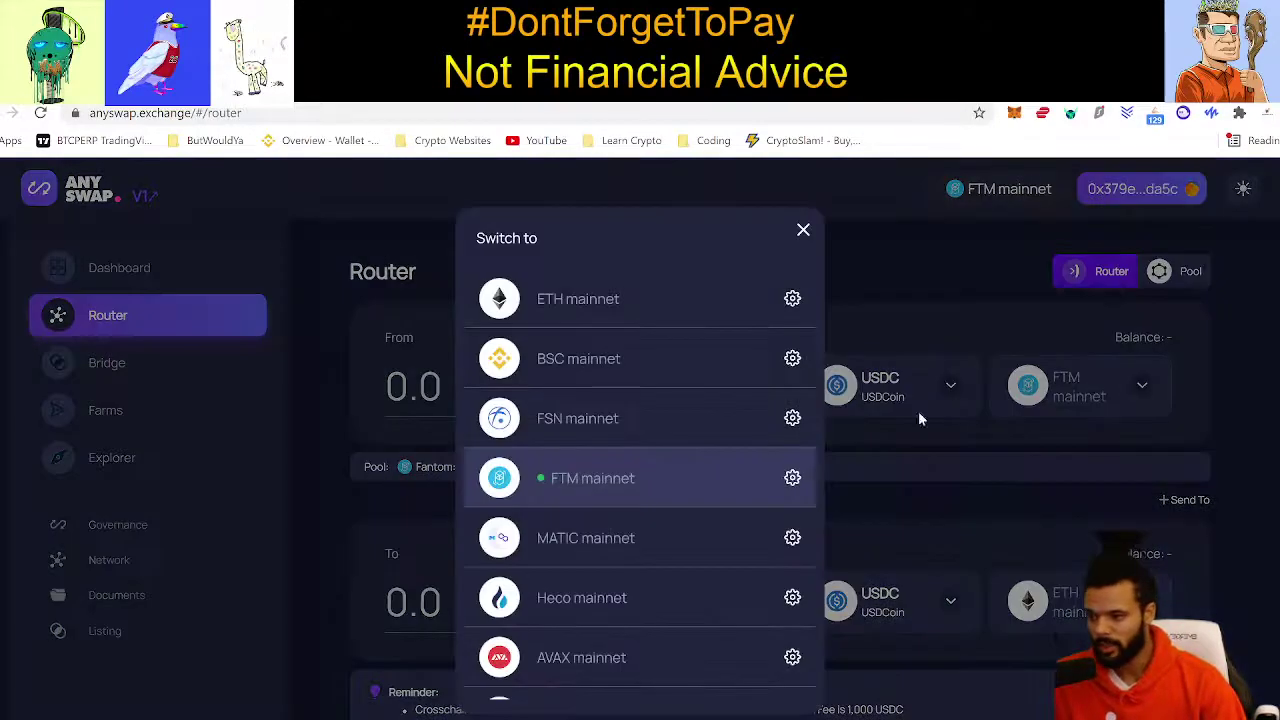
pyautogui.click(678, 386)
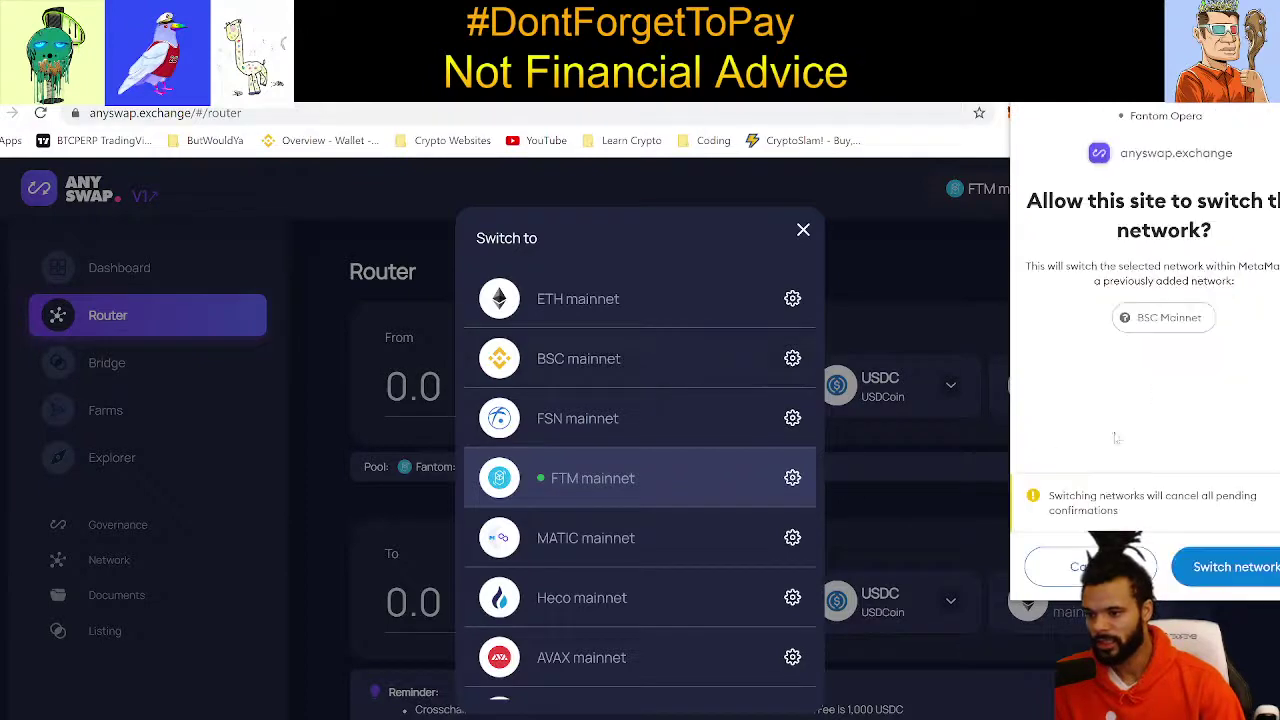
pyautogui.click(1236, 567)
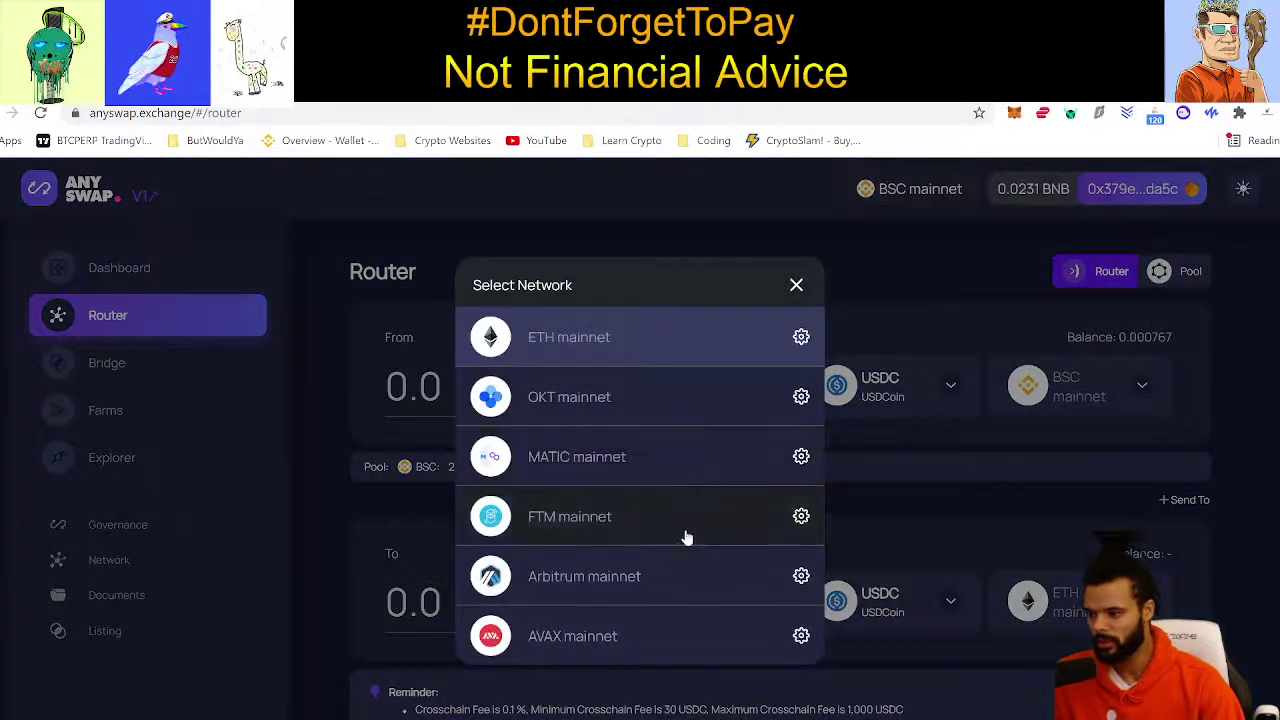
# Choose AVAX mainnet as the destination network and set the USDC transfer amount to 100
pyautogui.click(620, 628)
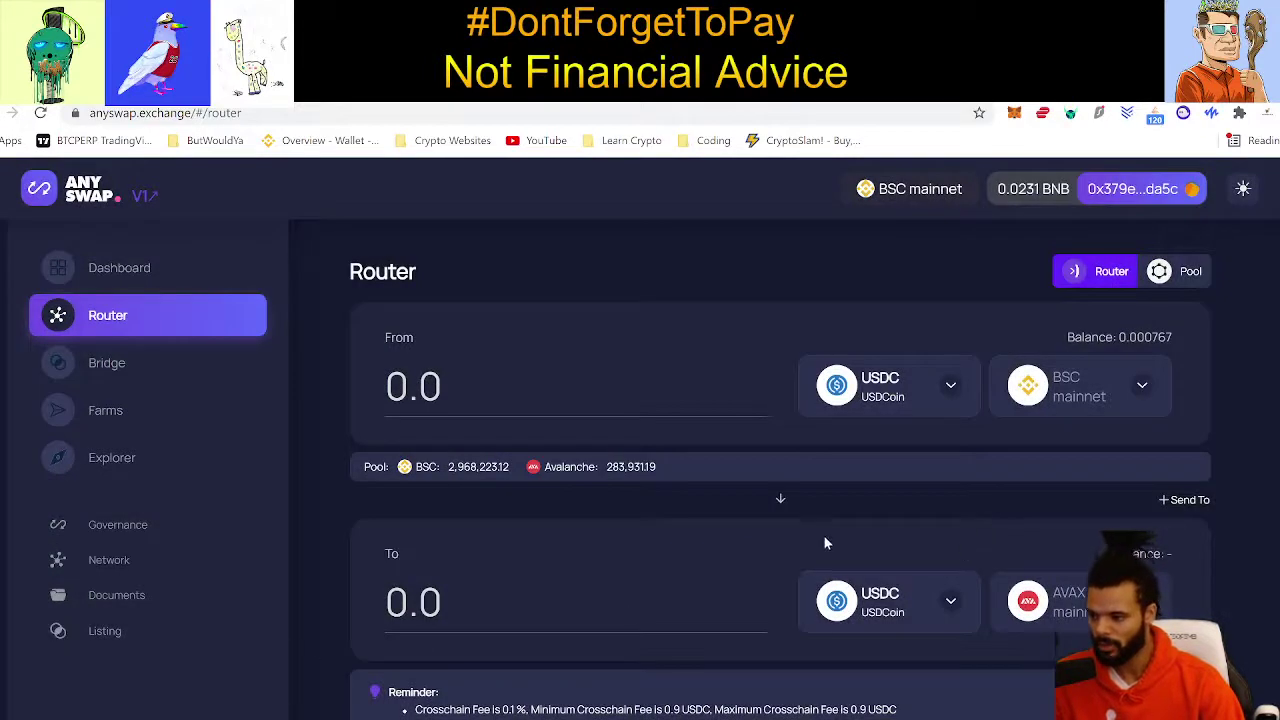
pyautogui.click(517, 408)
pyautogui.write('100')
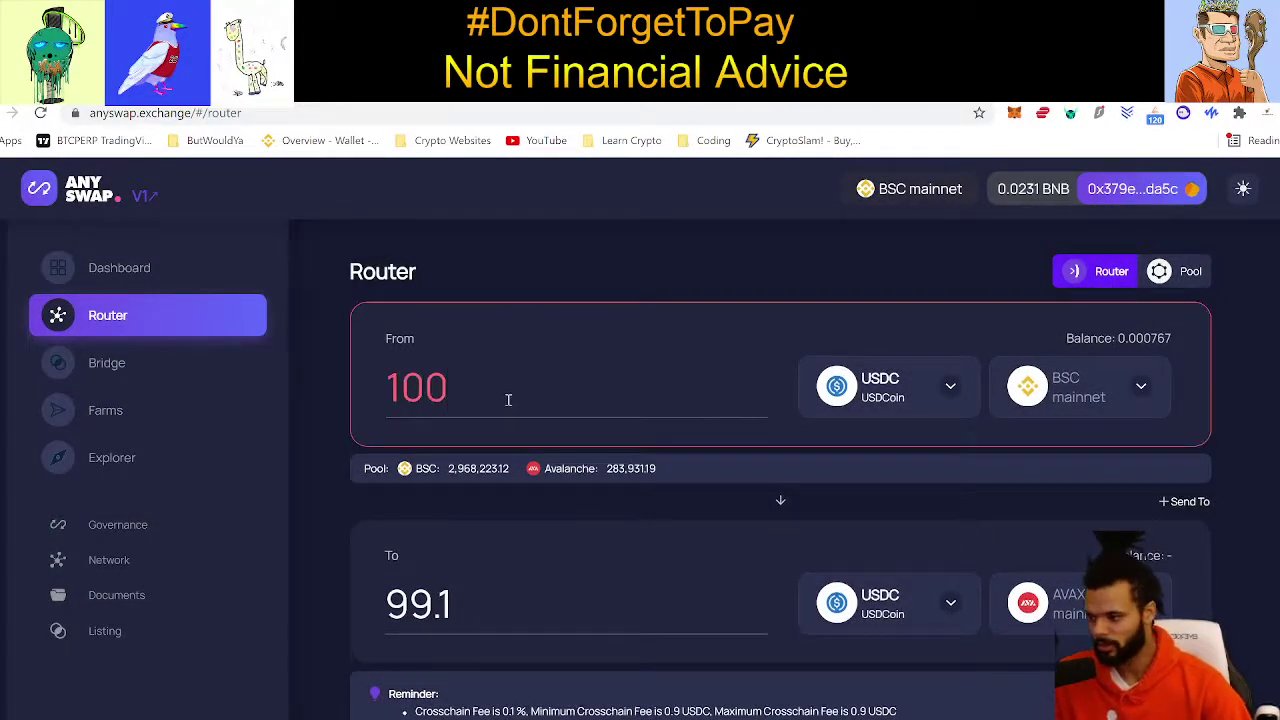
# Examine the router's transfer details, including the received amount, crosschain fees, minimum and maximum amounts and estimated arrival time
pyautogui.scroll(-1, 361, 408)
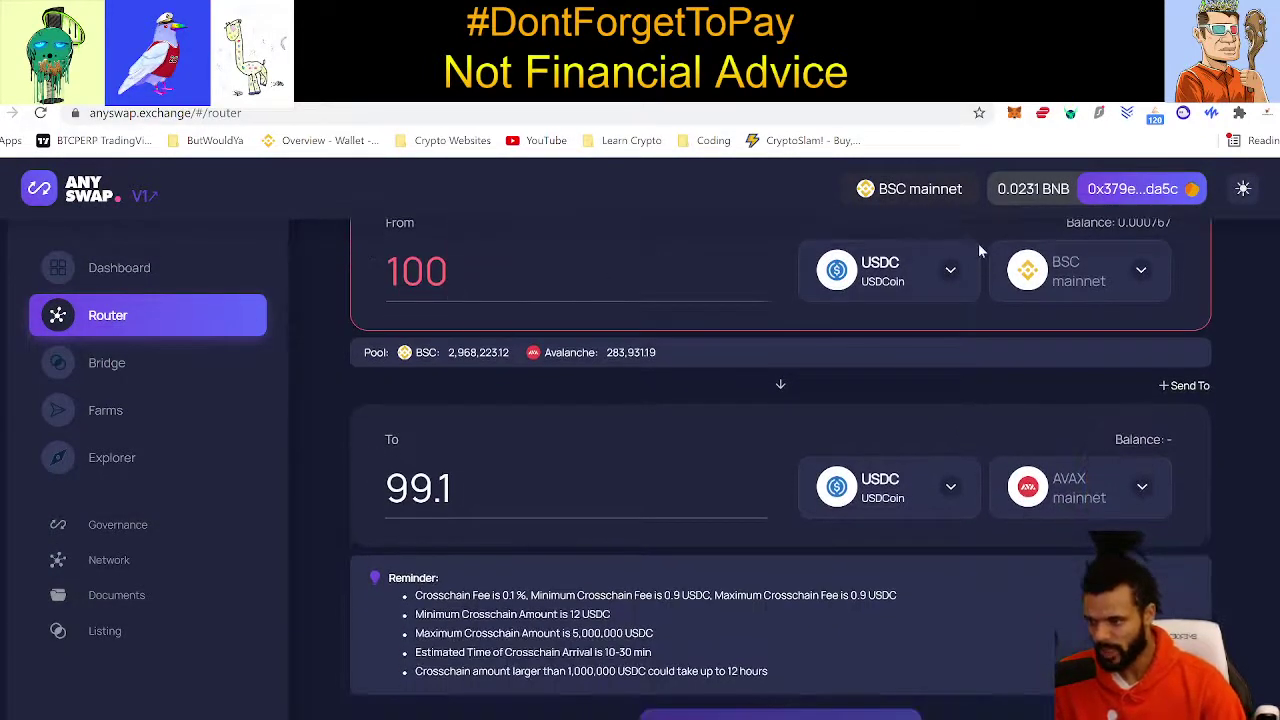
pyautogui.scroll(1, 868, 308)
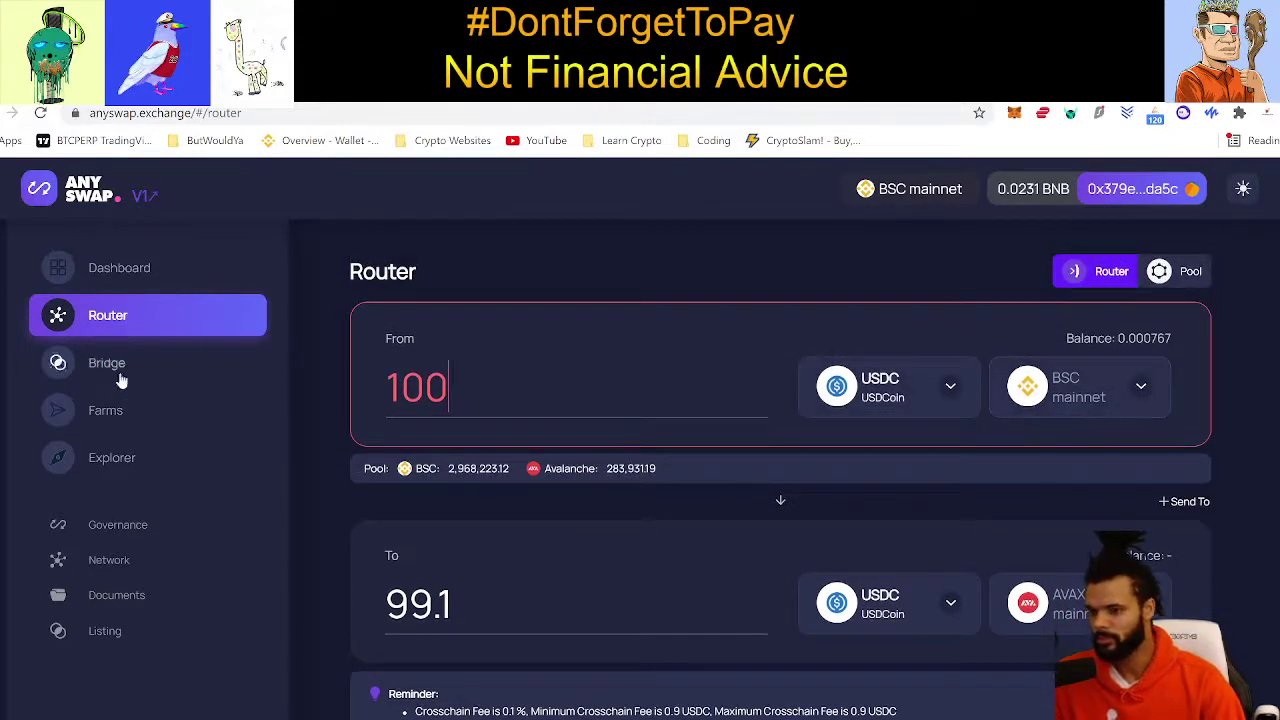
pyautogui.scroll(-1, 977, 618)
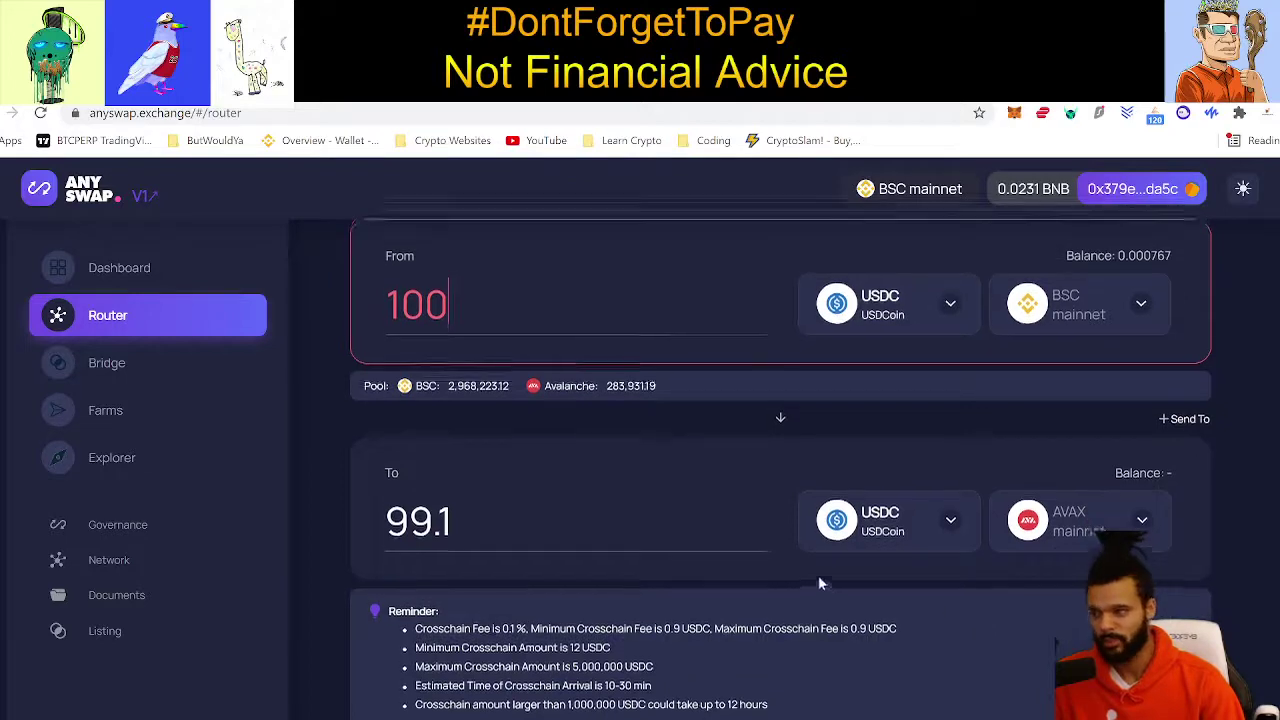
pyautogui.scroll(1, 818, 583)
pyautogui.scroll(-1, 520, 414)
pyautogui.scroll(1, 576, 408)
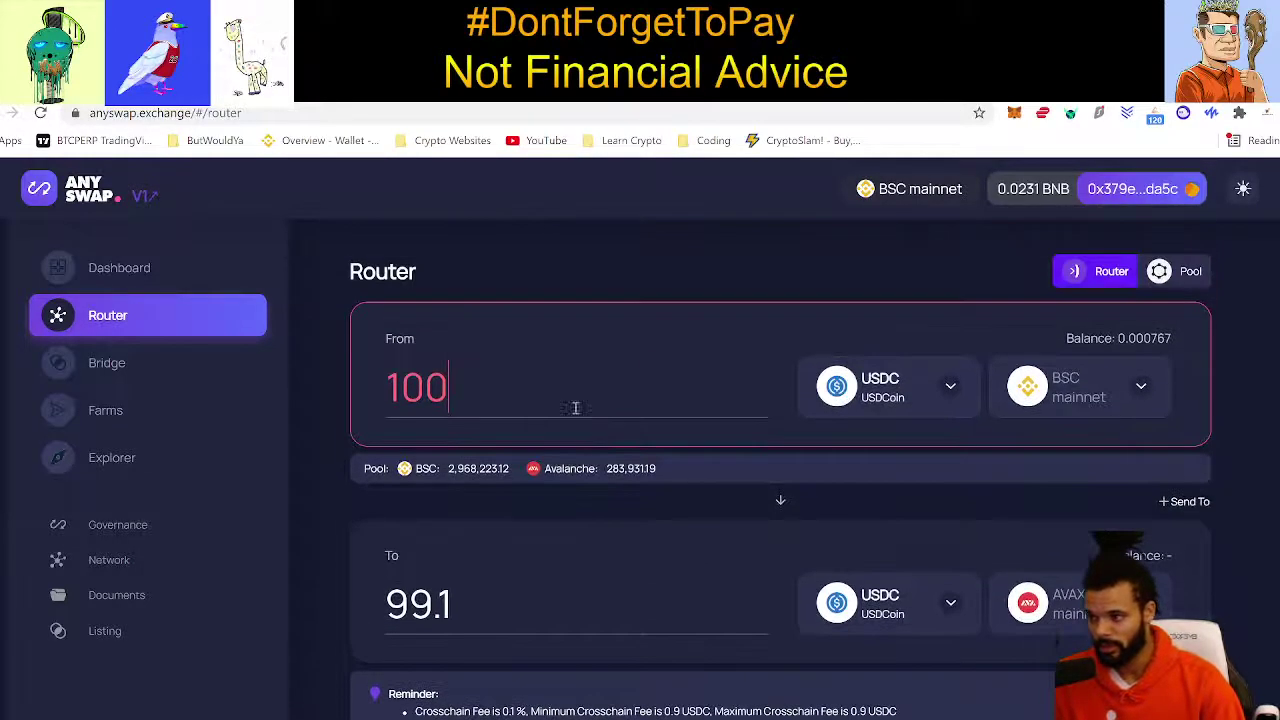
pyautogui.scroll(-1, 595, 490)
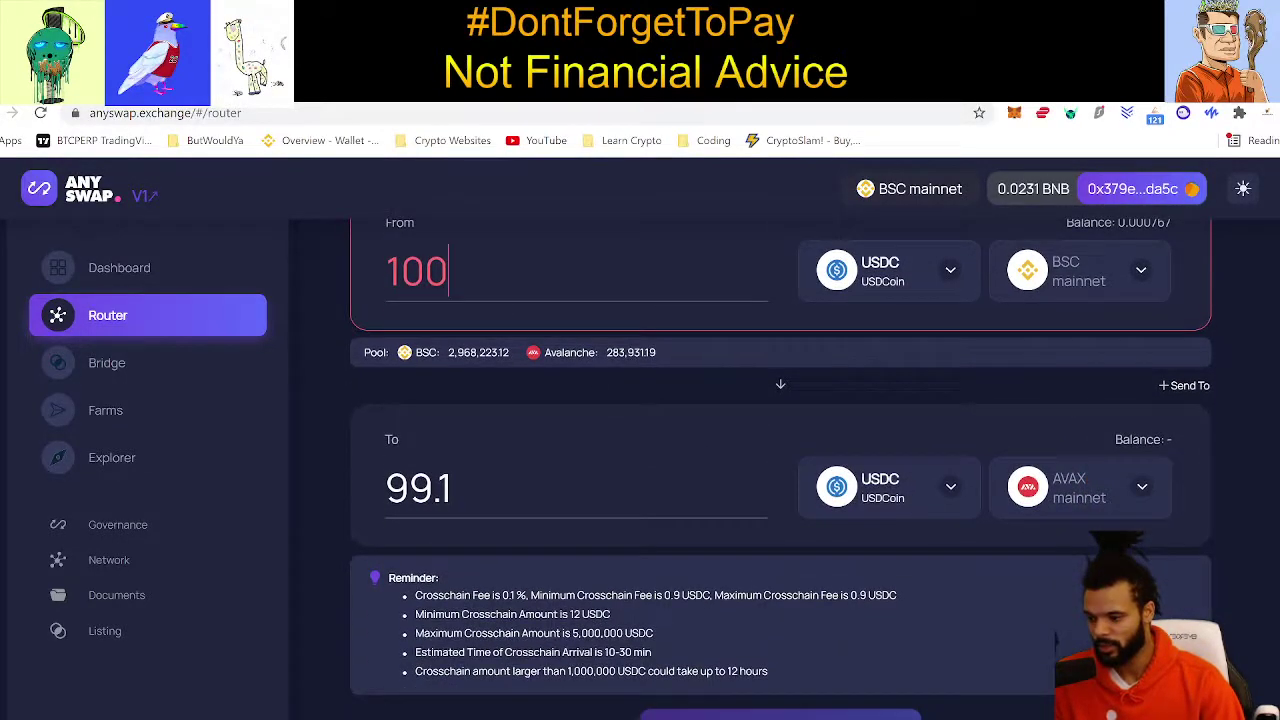
pyautogui.scroll(1, 973, 616)
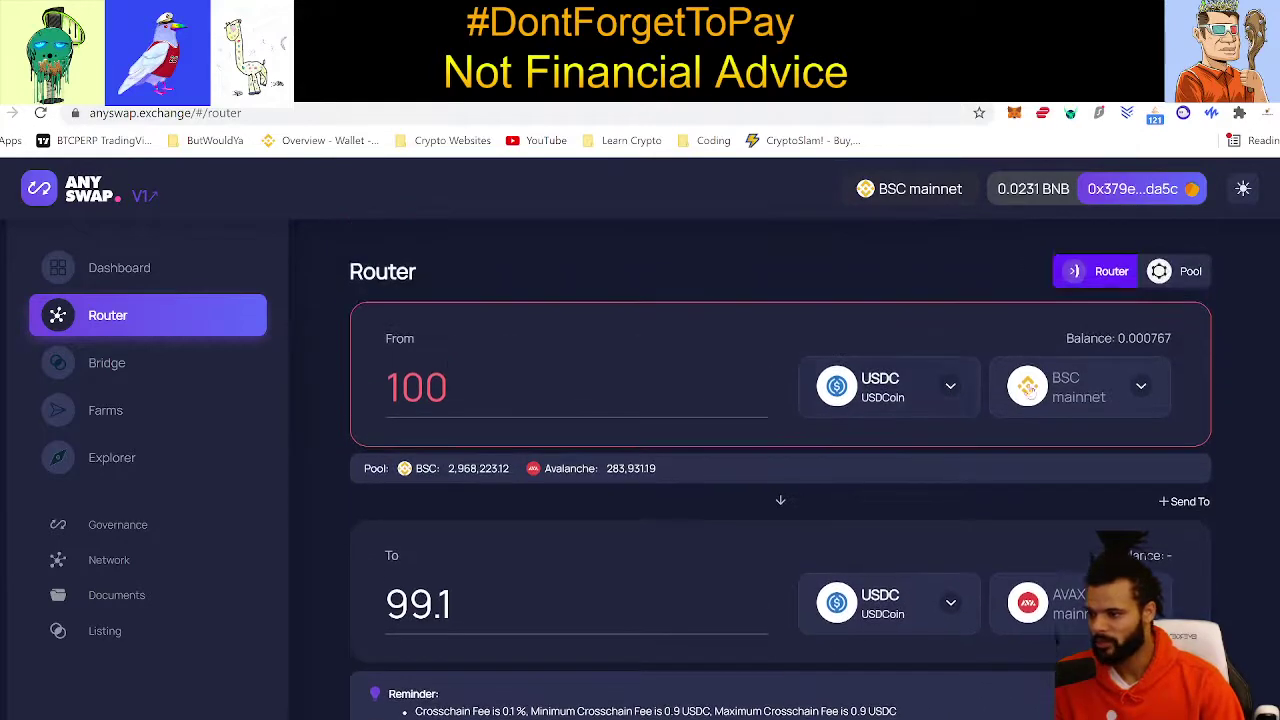
pyautogui.scroll(-1, 280, 554)
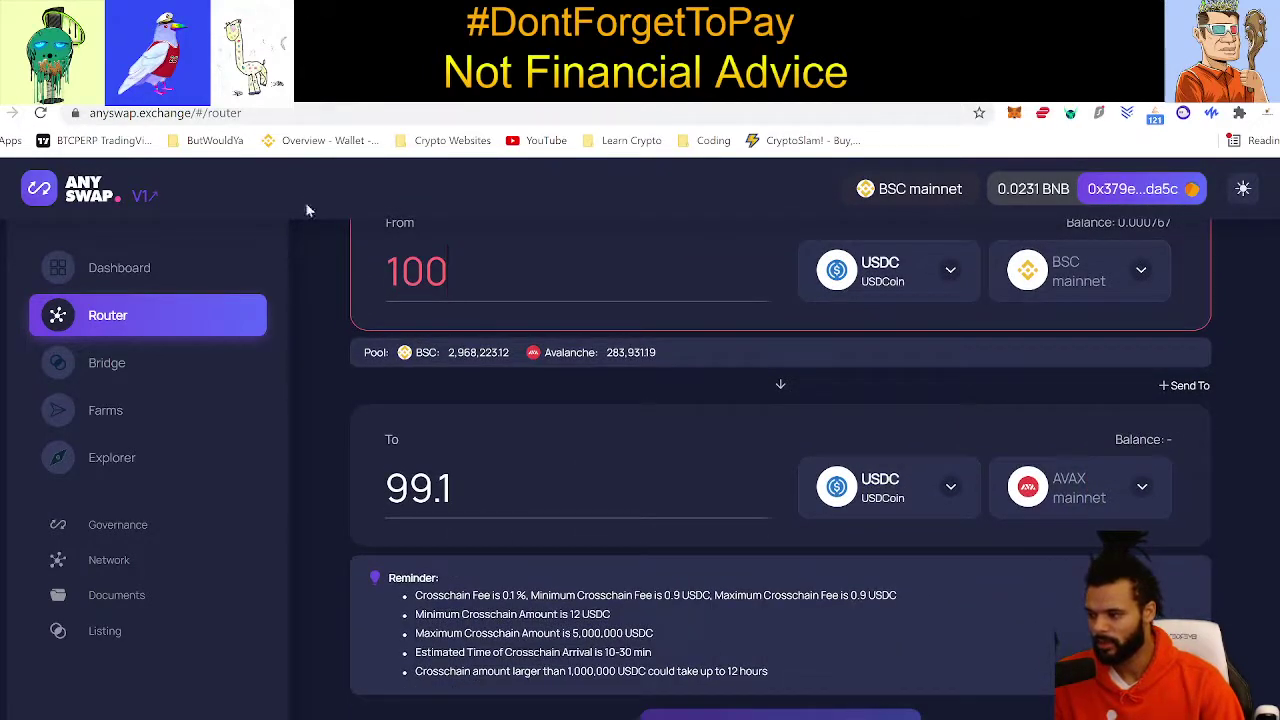
pyautogui.scroll(1, 768, 326)
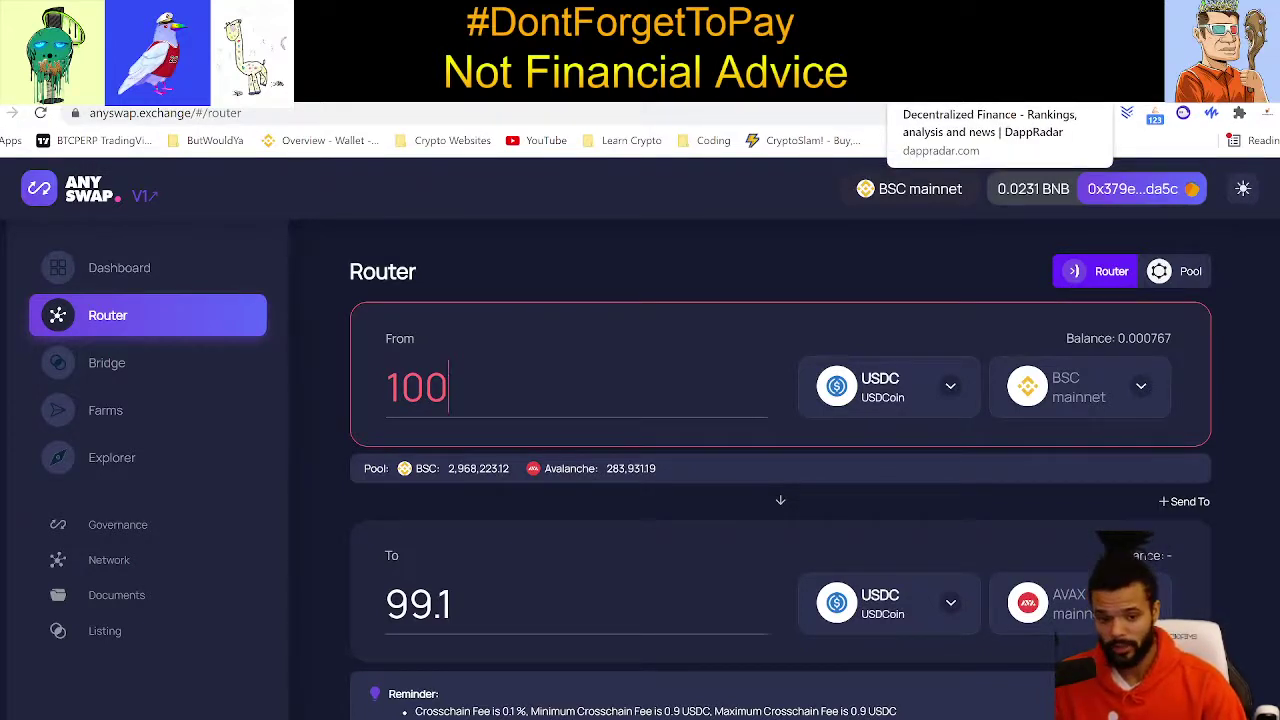
# Open DappRadar's DeFi overview and examine the token ranking table and the blockchain filters
pyautogui.click(960, 90)
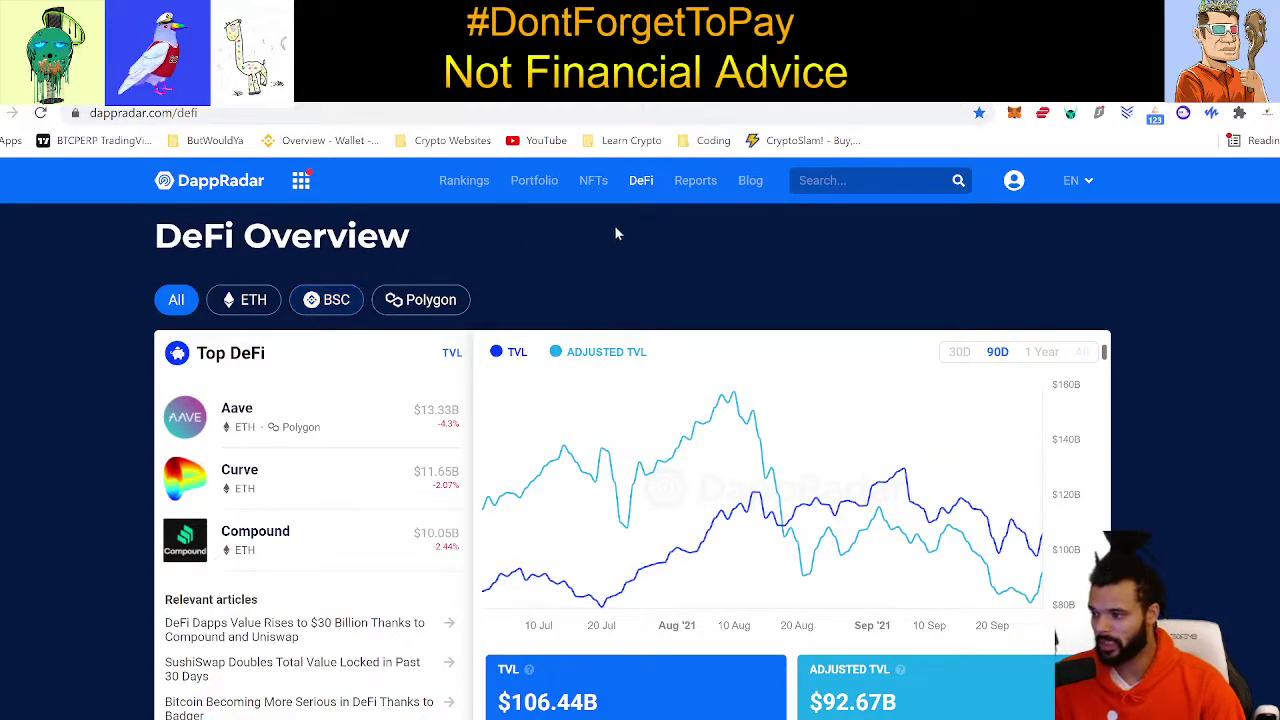
pyautogui.scroll(-5, 370, 372)
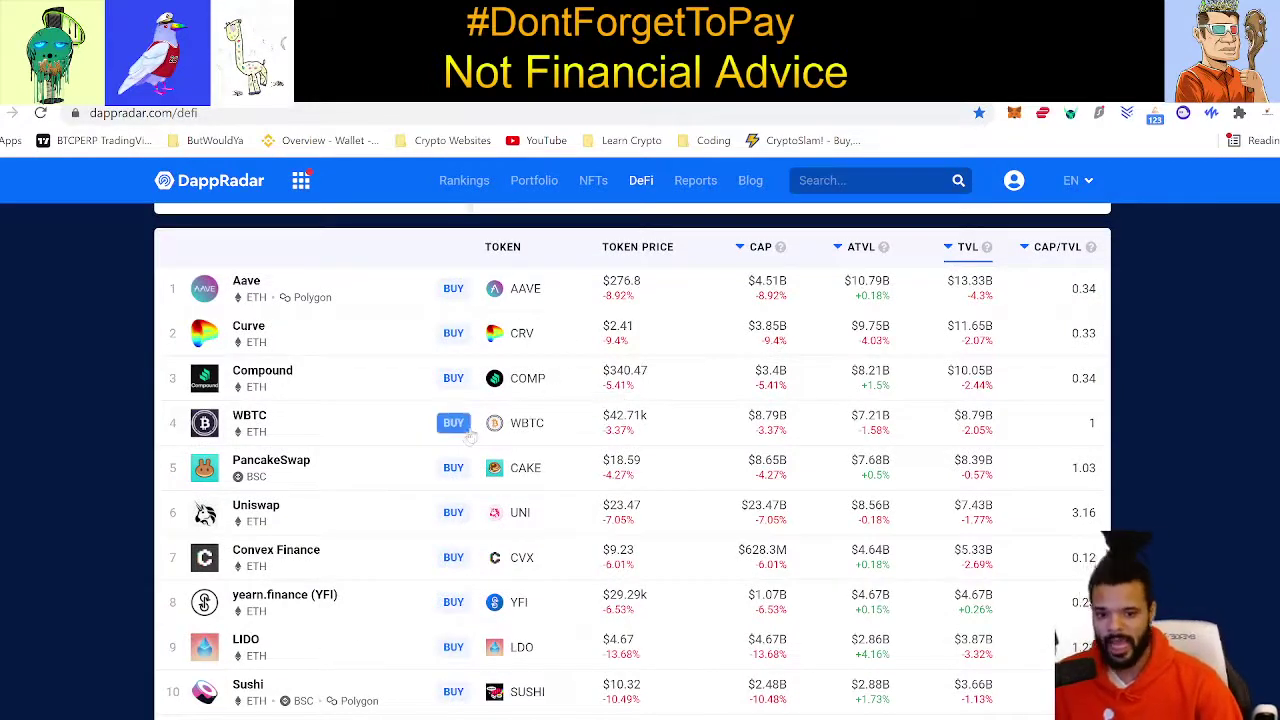
pyautogui.scroll(3, 85, 550)
pyautogui.scroll(2, 88, 540)
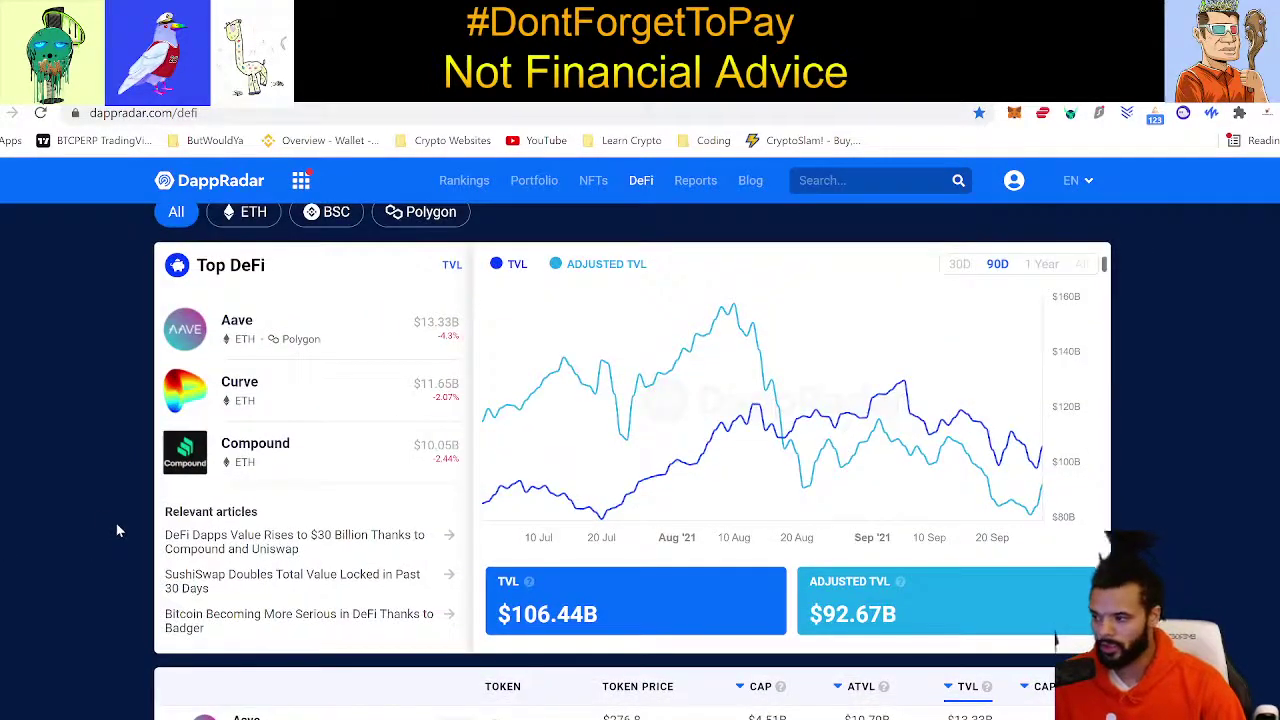
pyautogui.scroll(2, 119, 526)
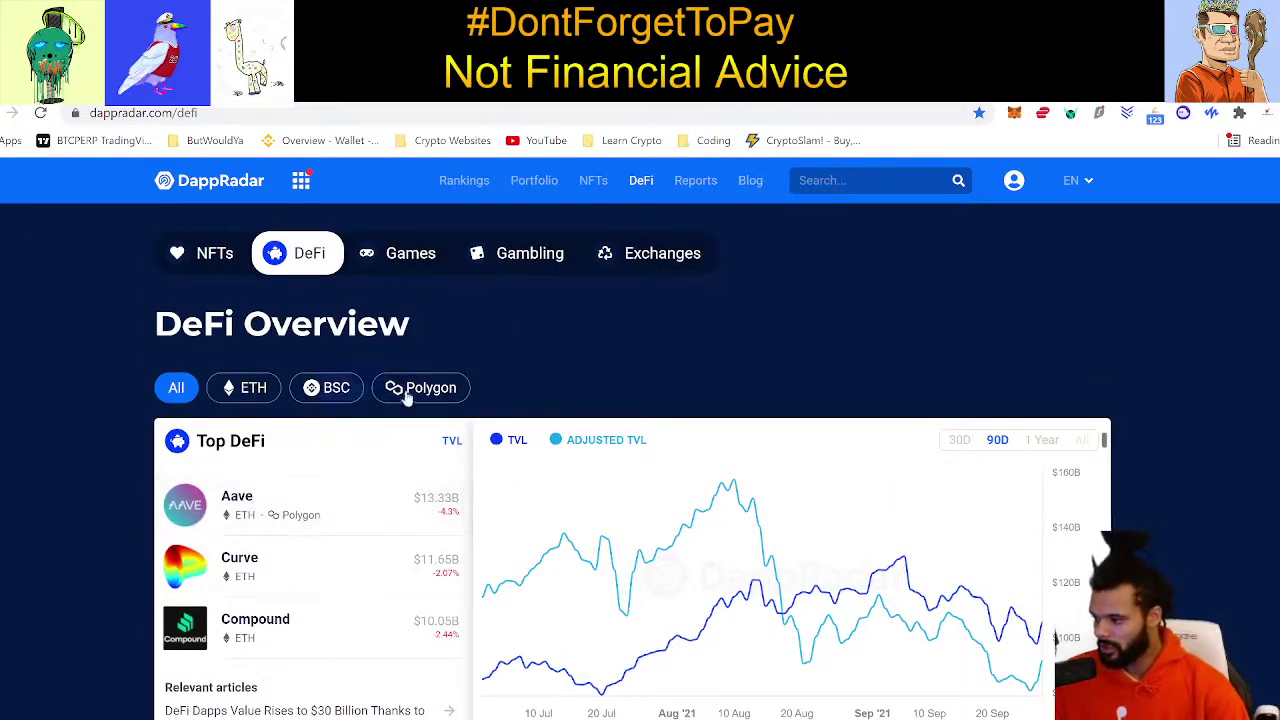
# Browse DappRadar's topic categories and open the Exchanges overview of decentralized exchanges
pyautogui.click(392, 256)
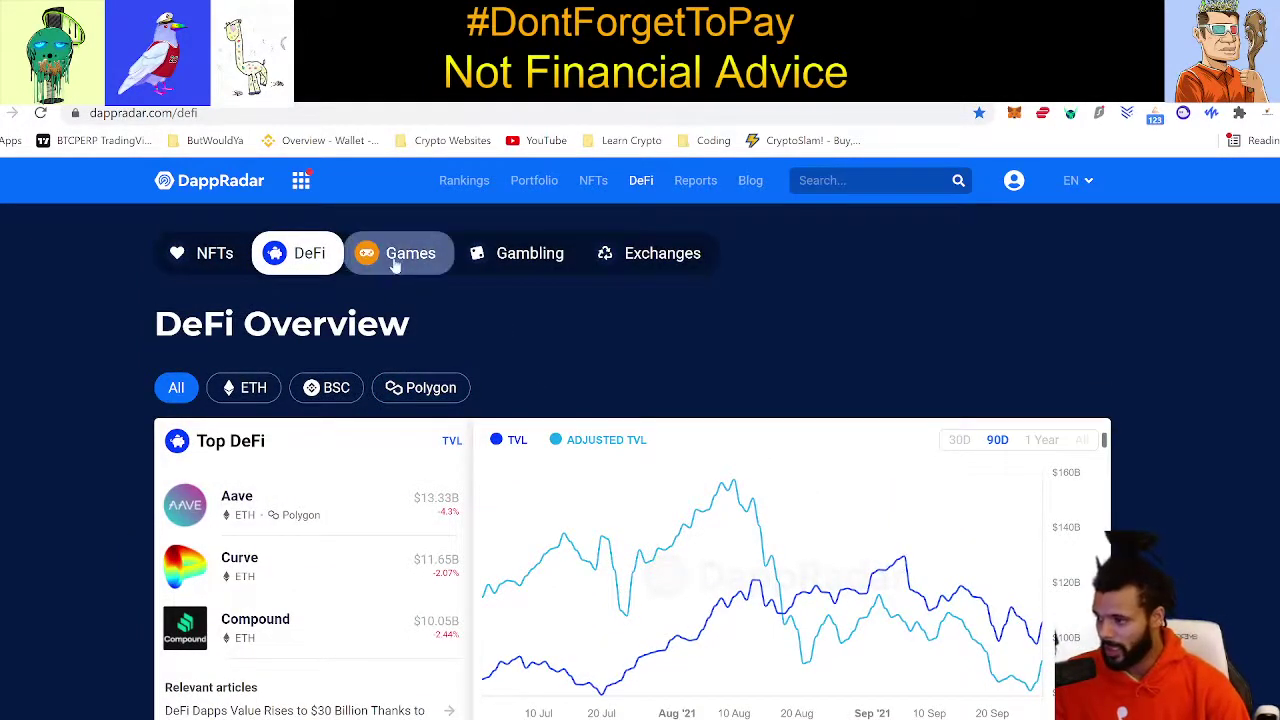
pyautogui.click(312, 250)
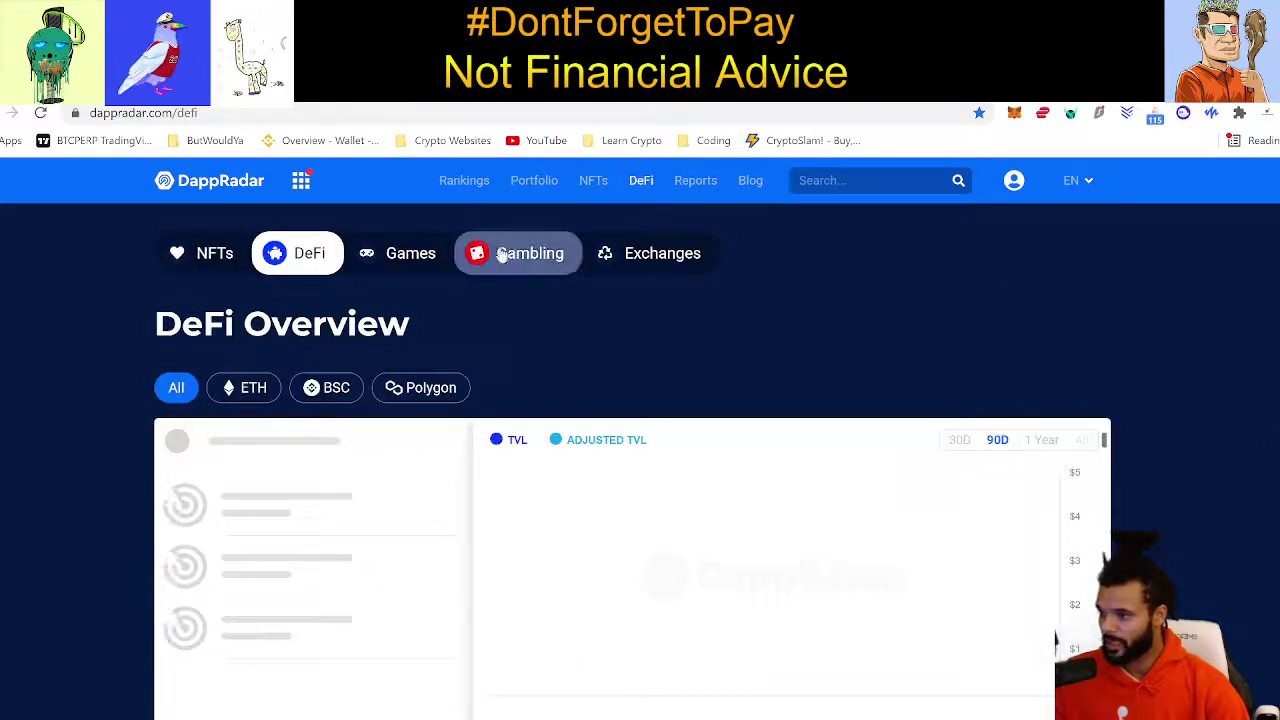
pyautogui.click(500, 251)
pyautogui.click(665, 268)
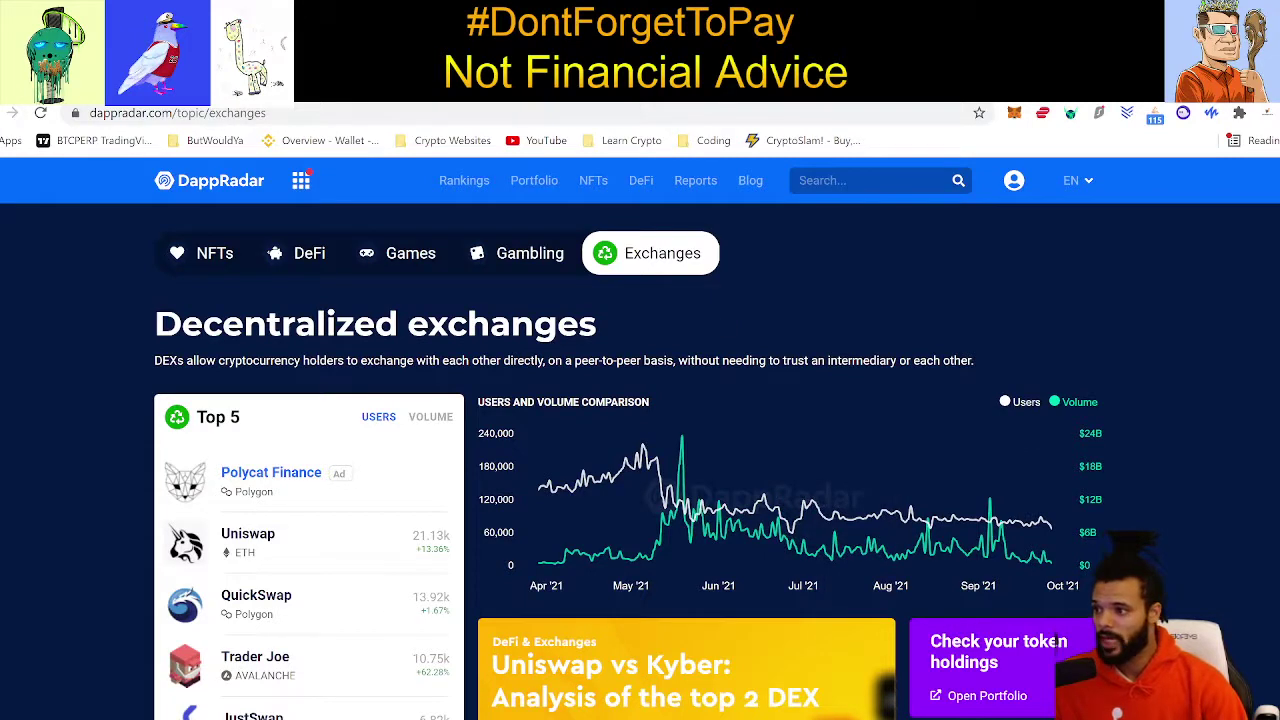
# Revisit the open exchange pages from Uniswap through PancakeSwap and Pangolin to SushiSwap
pyautogui.click(530, 92)
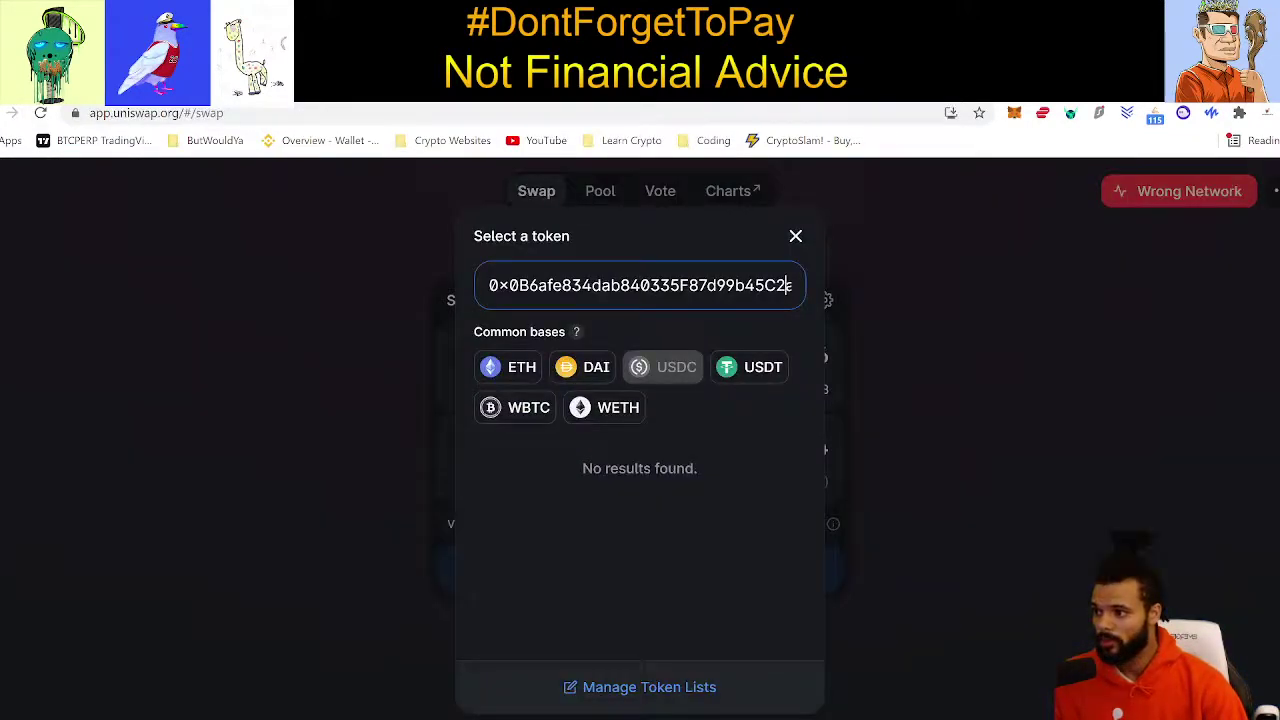
pyautogui.click(575, 92)
pyautogui.click(610, 92)
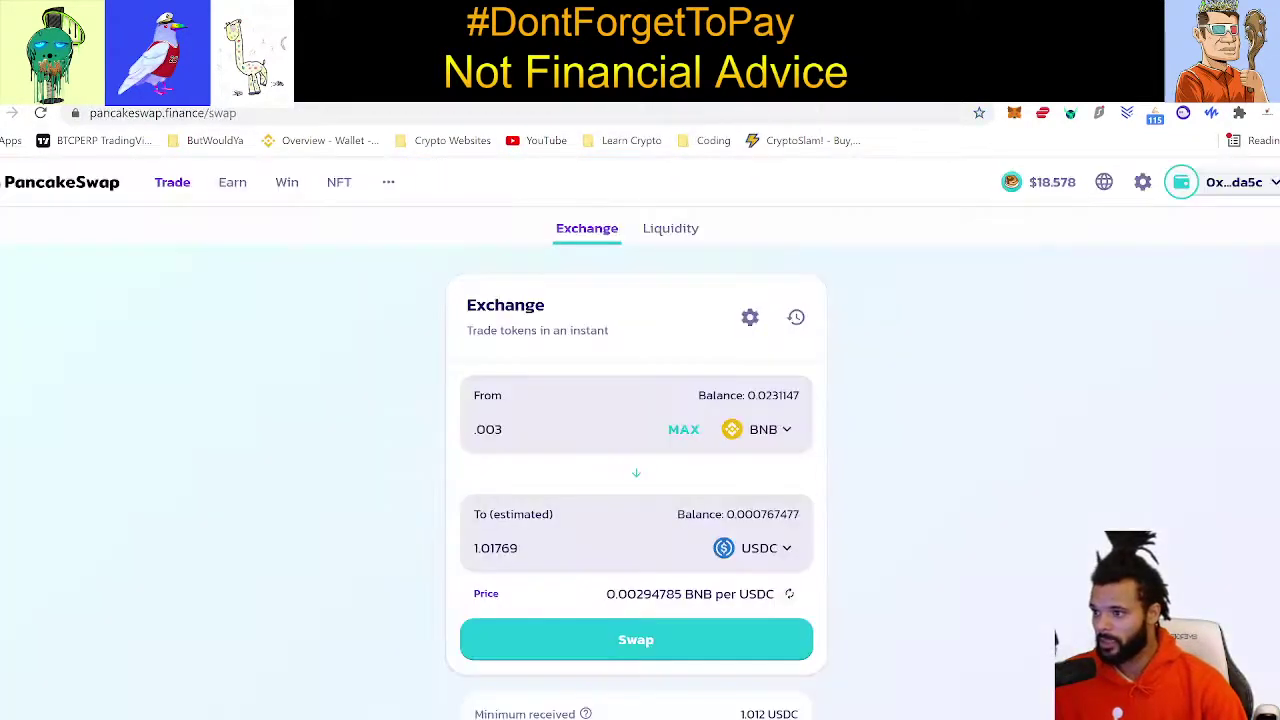
pyautogui.click(648, 92)
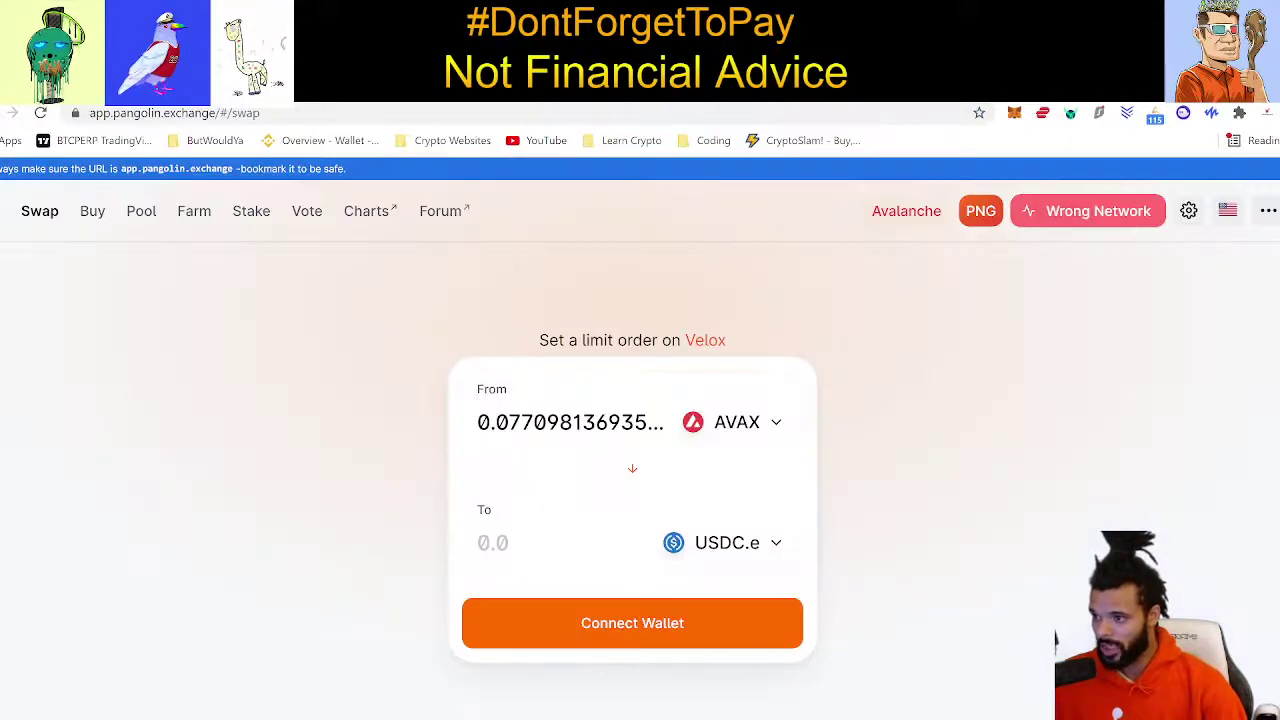
pyautogui.click(686, 92)
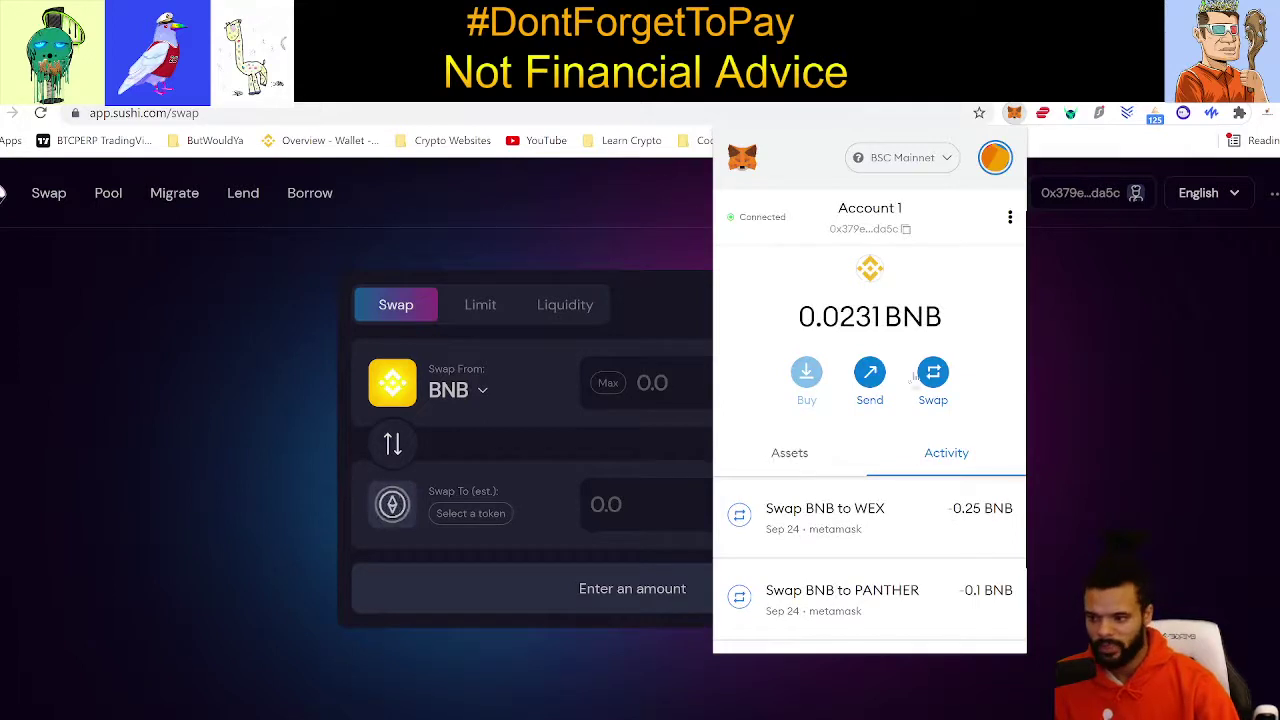
# Highlight the BNB balance in MetaMask, and close the token selection dialog on Uniswap
pyautogui.moveTo(818, 317); pyautogui.dragTo(882, 317)
pyautogui.click(953, 312)
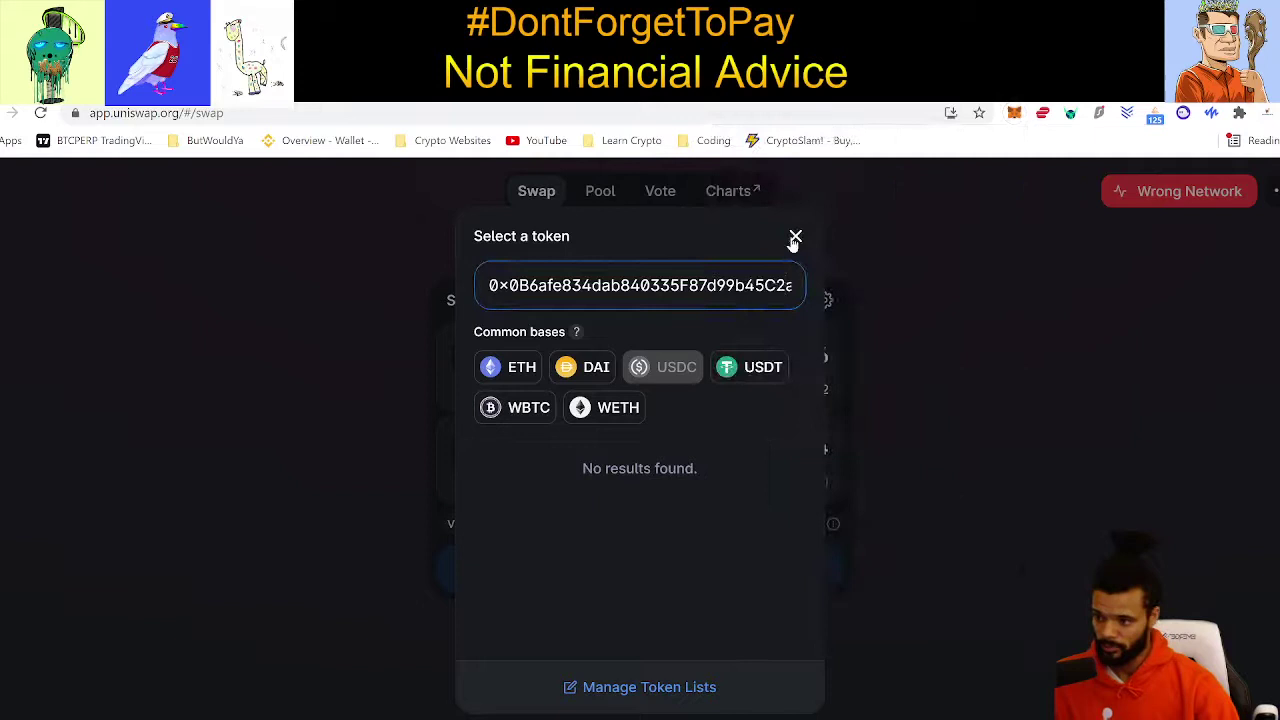
pyautogui.click(794, 234)
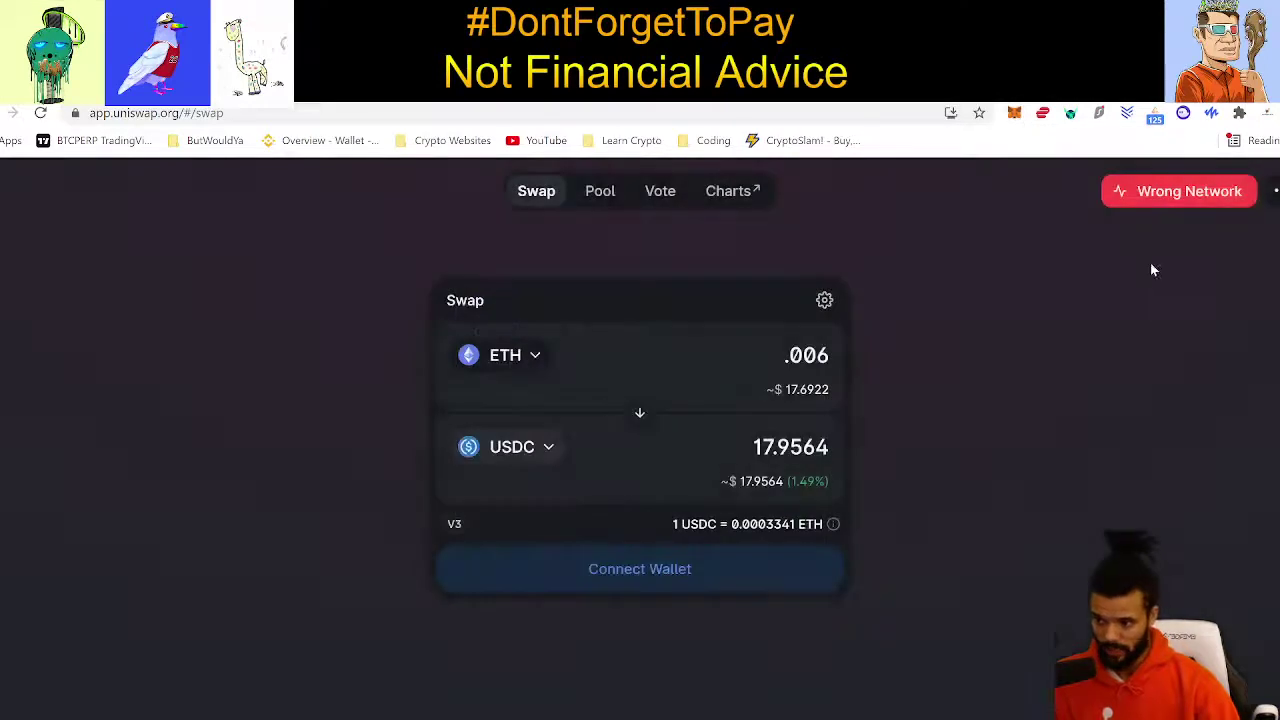